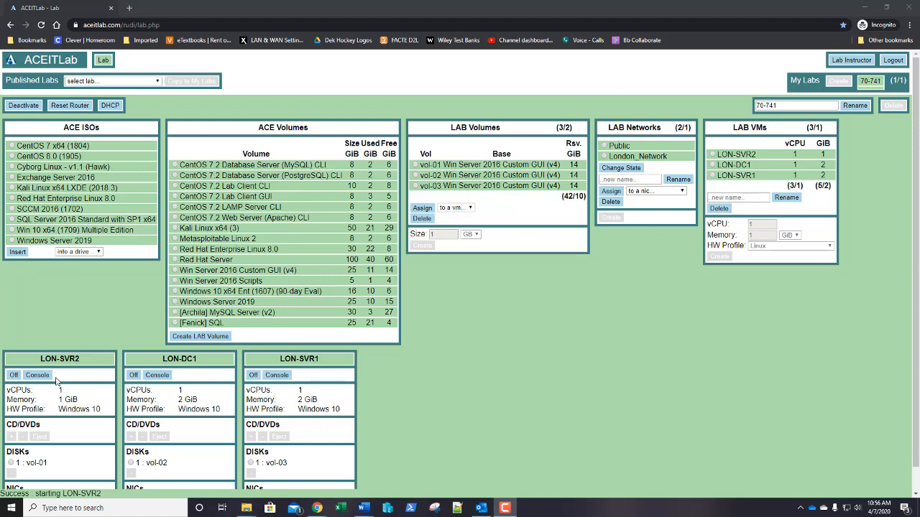
- Open LON-SVR1's console and sign in as the domain administrator with the administrator password
left_click(277, 376)
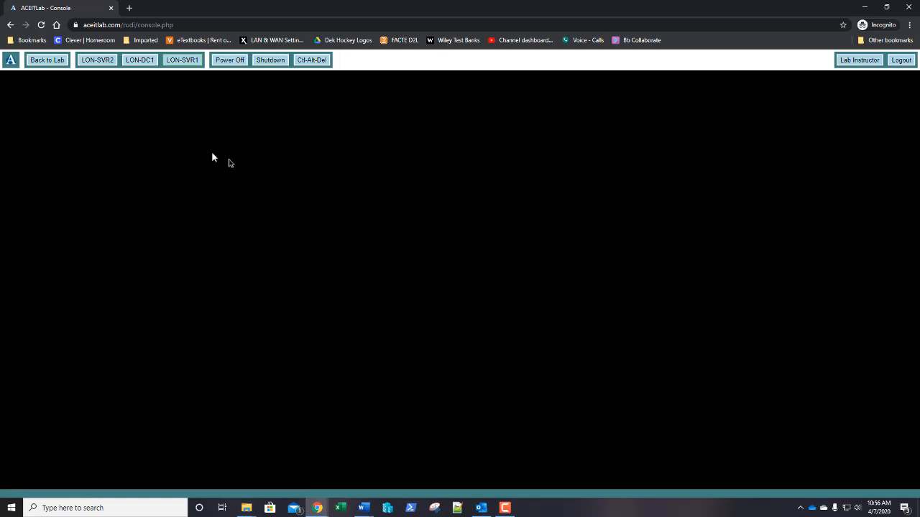
left_click(310, 61)
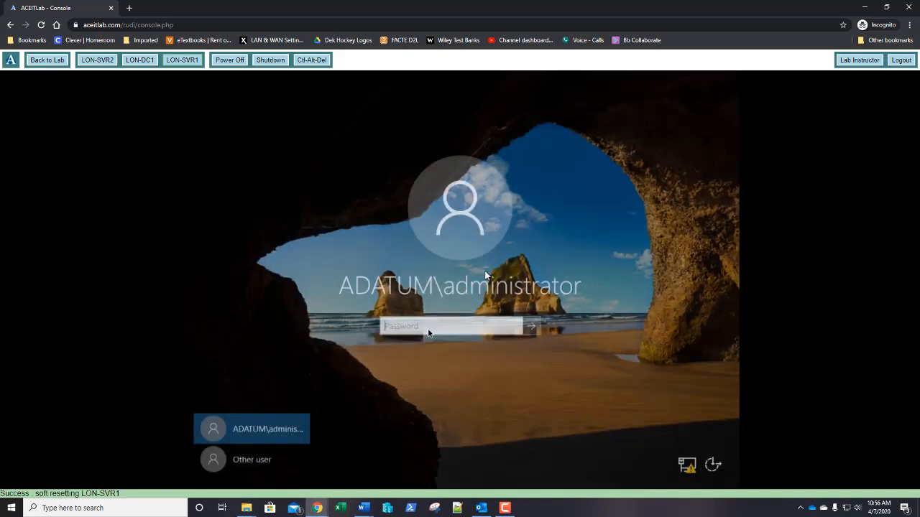
type("Pa$$w0rd")
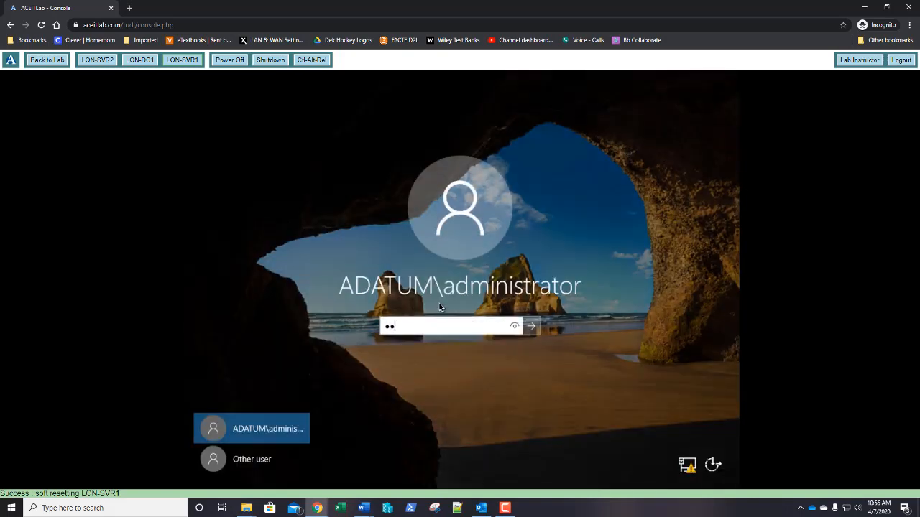
key("Return")
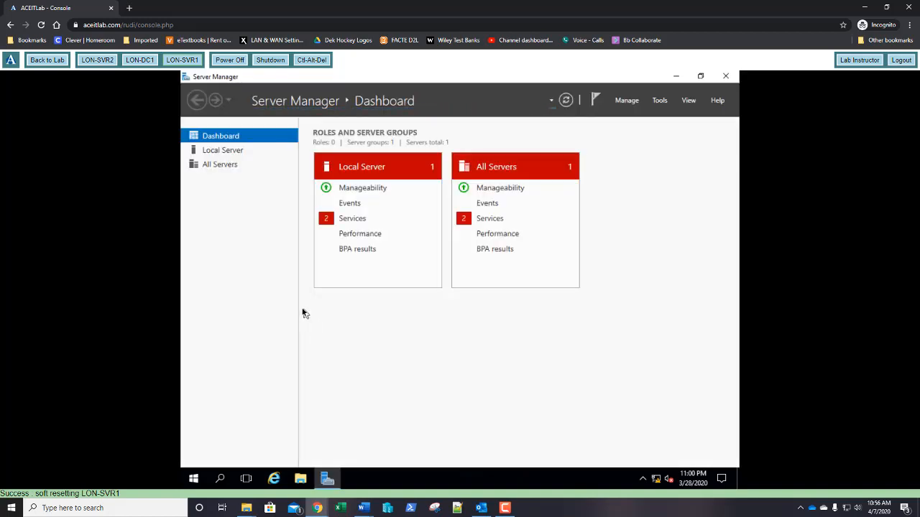
- Start the Add Roles and Features Wizard with role-based installation and LON-SVR1 as destination
left_click(626, 100)
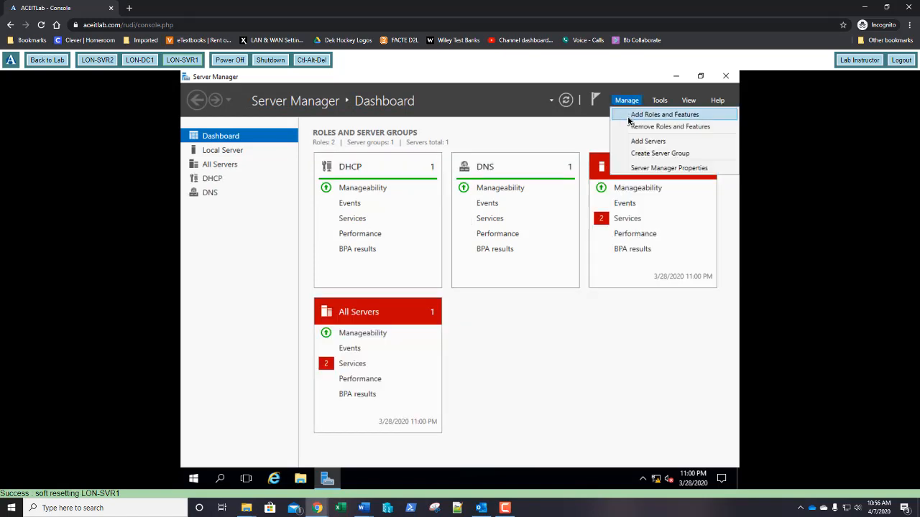
left_click(628, 118)
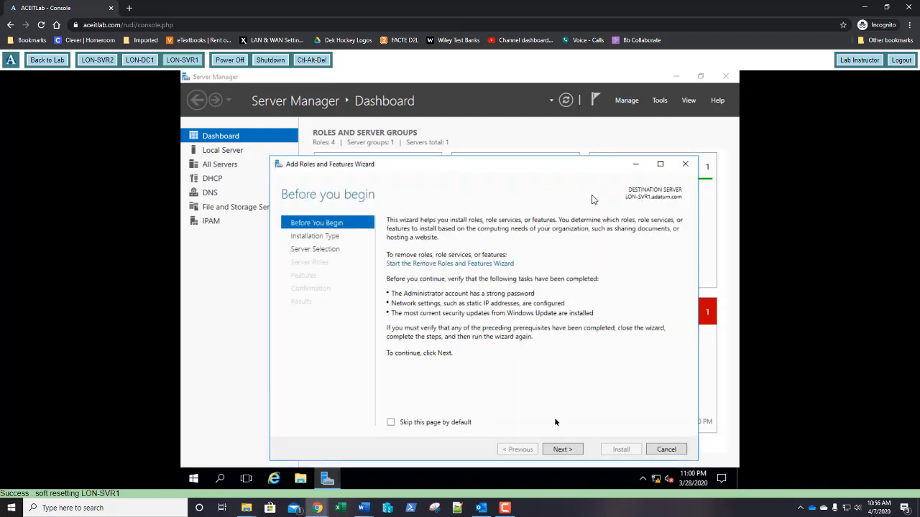
left_click(564, 450)
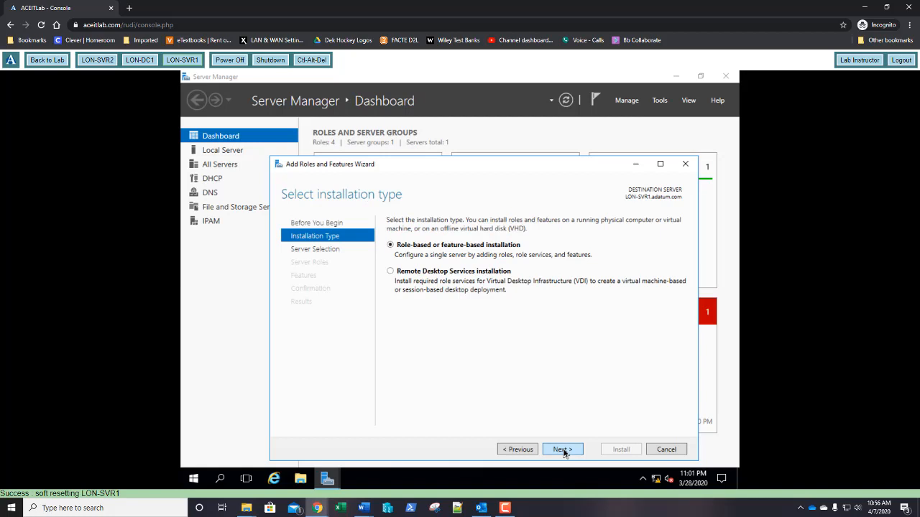
left_click(564, 450)
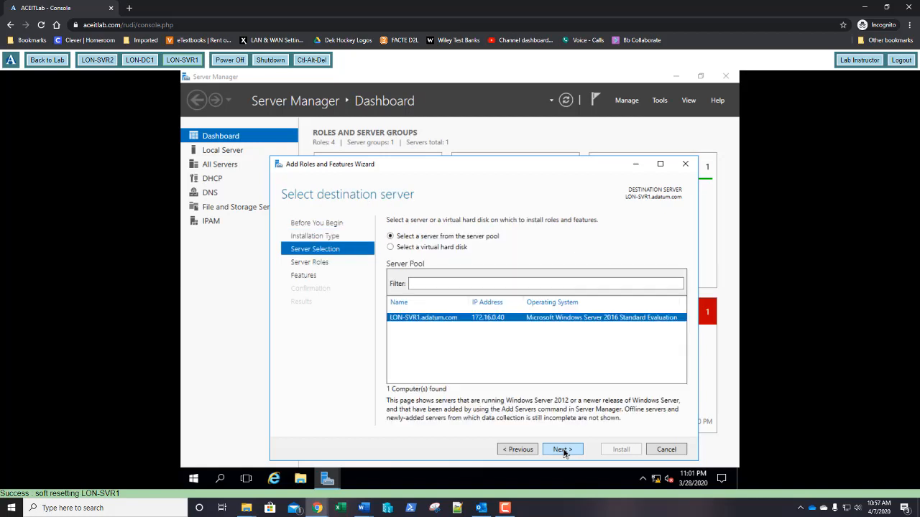
left_click(562, 450)
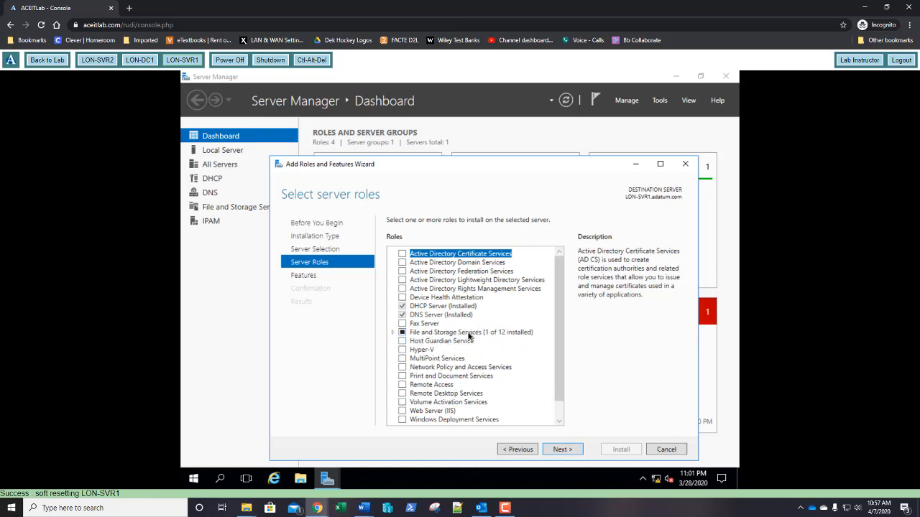
- Select File Server, DFS Namespaces with its management tools, and DFS Replication, then continue to features
left_click(393, 333)
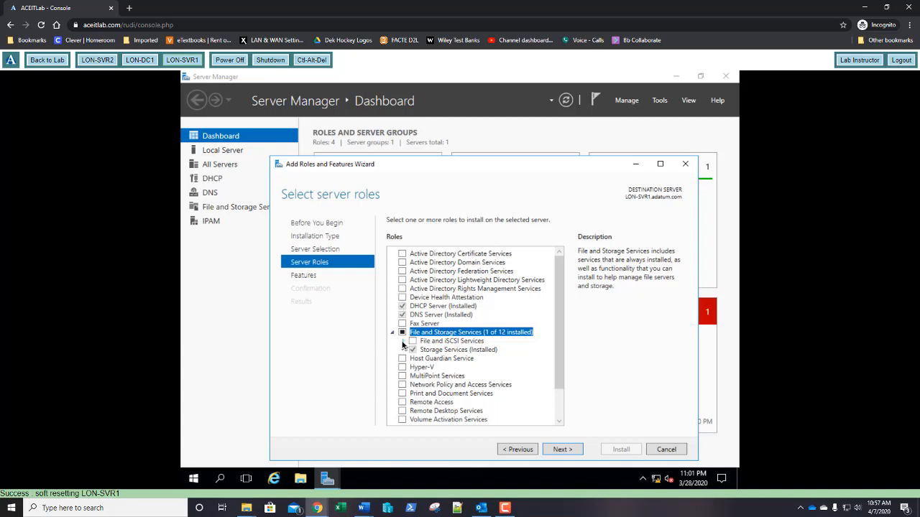
left_click(403, 342)
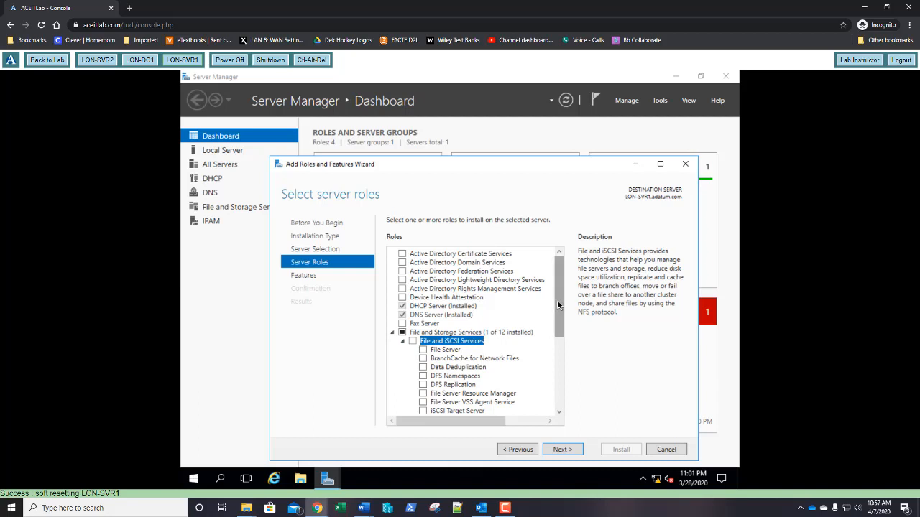
left_click_drag(558, 305, 560, 333)
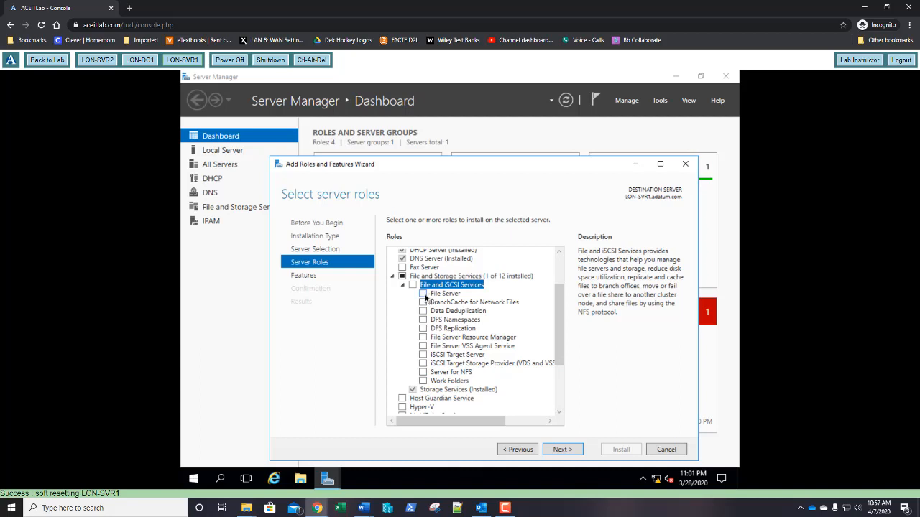
left_click(423, 294)
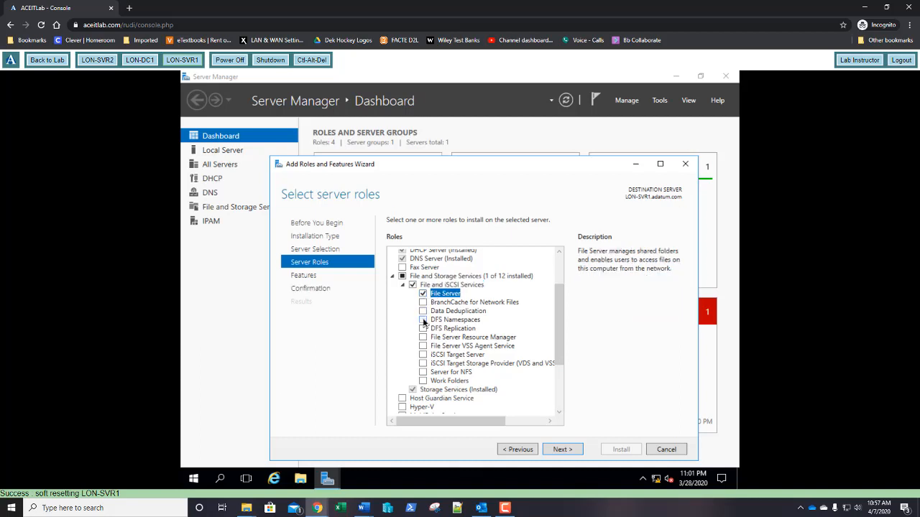
left_click(423, 320)
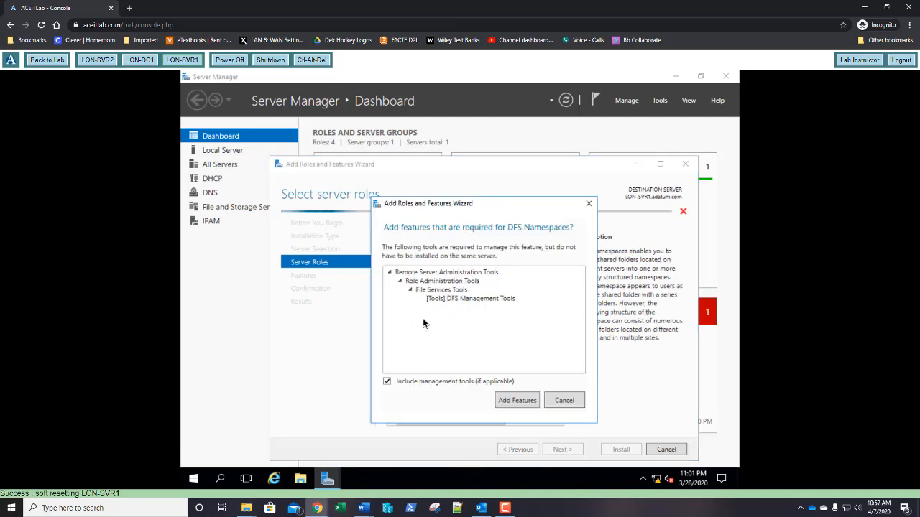
left_click(512, 401)
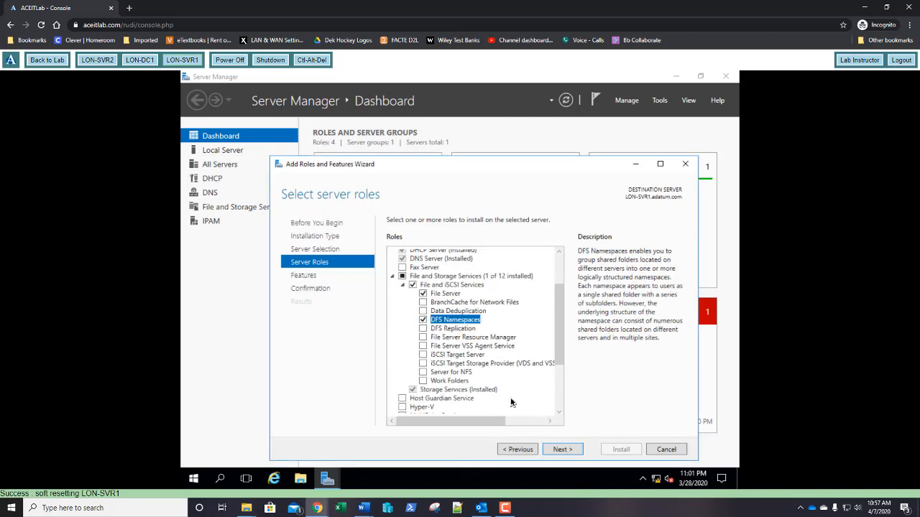
left_click(424, 329)
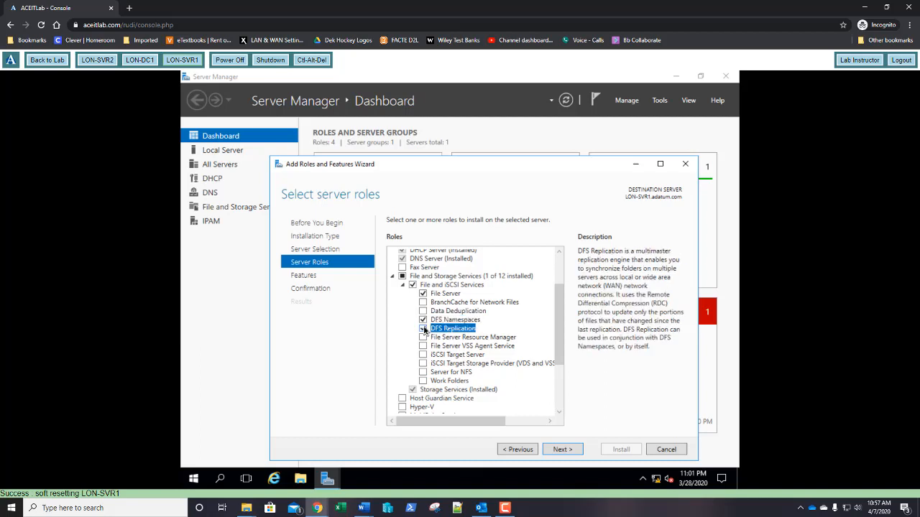
left_click(561, 450)
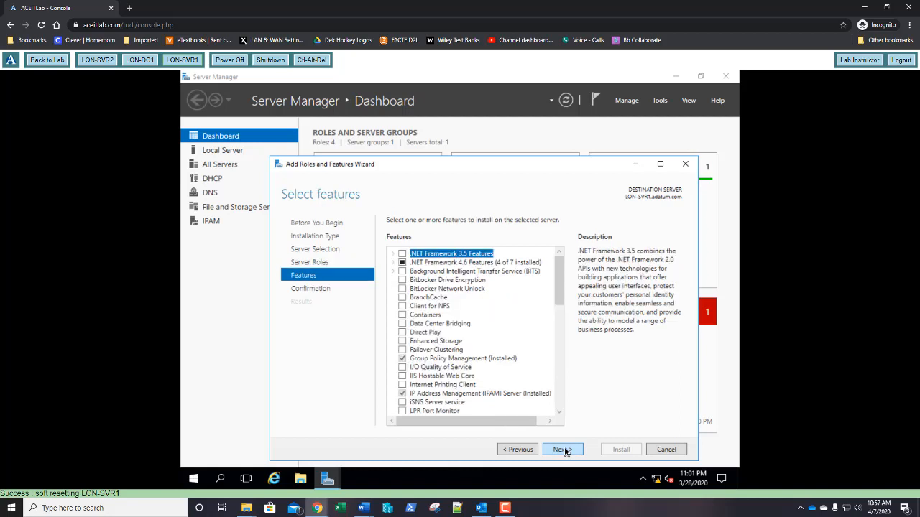
- Install the selected DFS roles on LON-SVR1, then move to the LON-SVR2 console
left_click(564, 450)
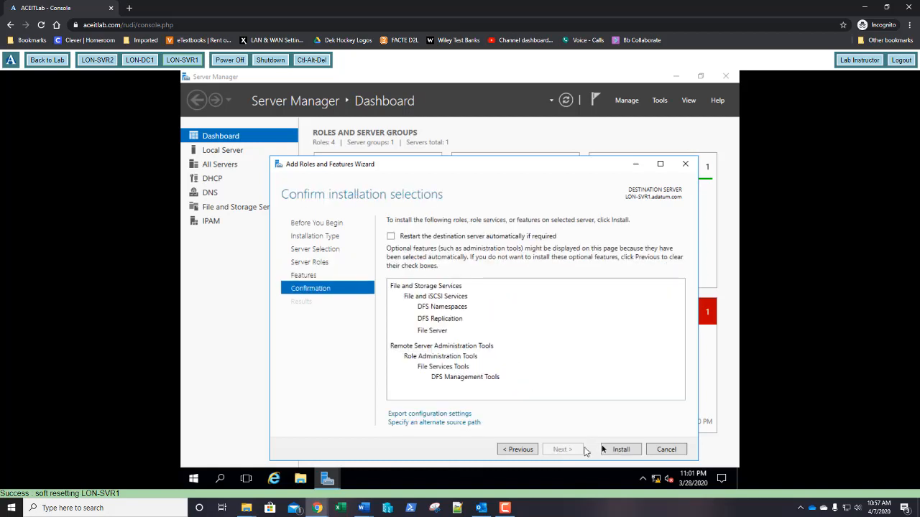
left_click(620, 449)
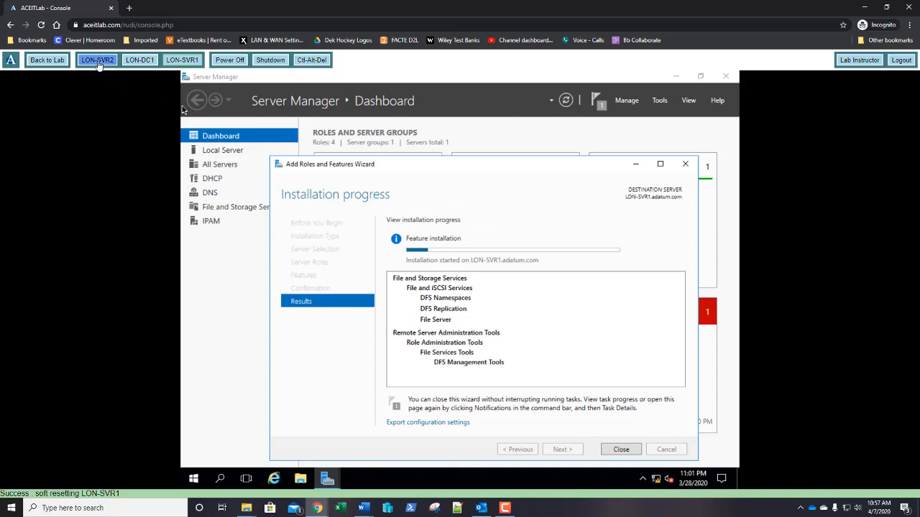
left_click(98, 62)
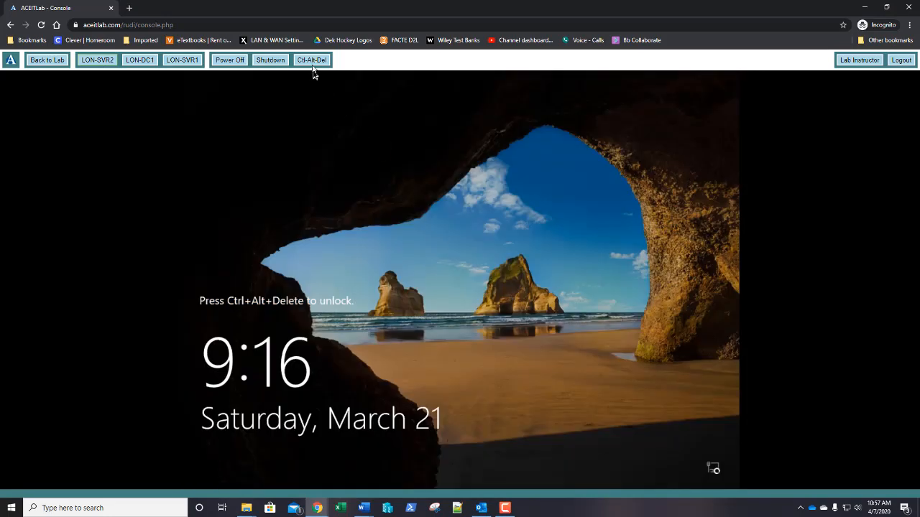
- Sign in to LON-SVR2 as the domain administrator with the administrator password
left_click(312, 62)
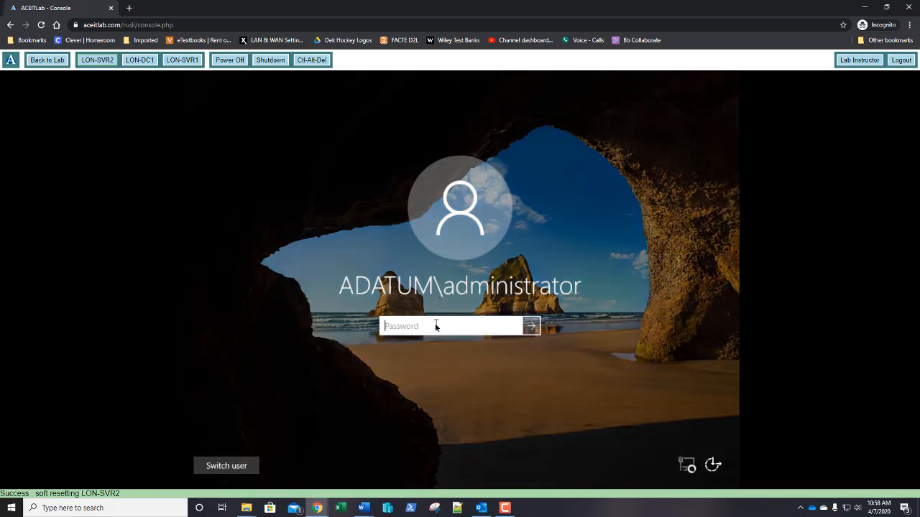
type("Pa$$w0rd")
key("Return")
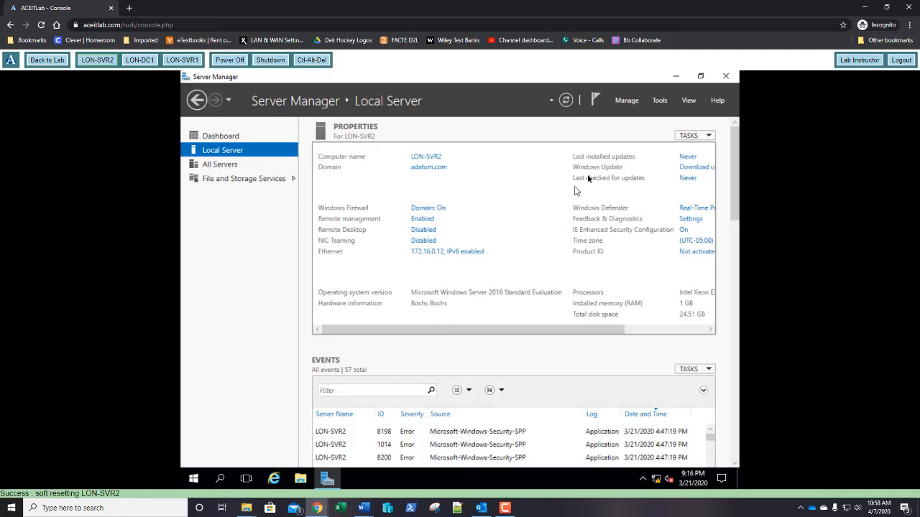
- Launch the Add Roles and Features Wizard from Server Manager's Manage menu
left_click(667, 106)
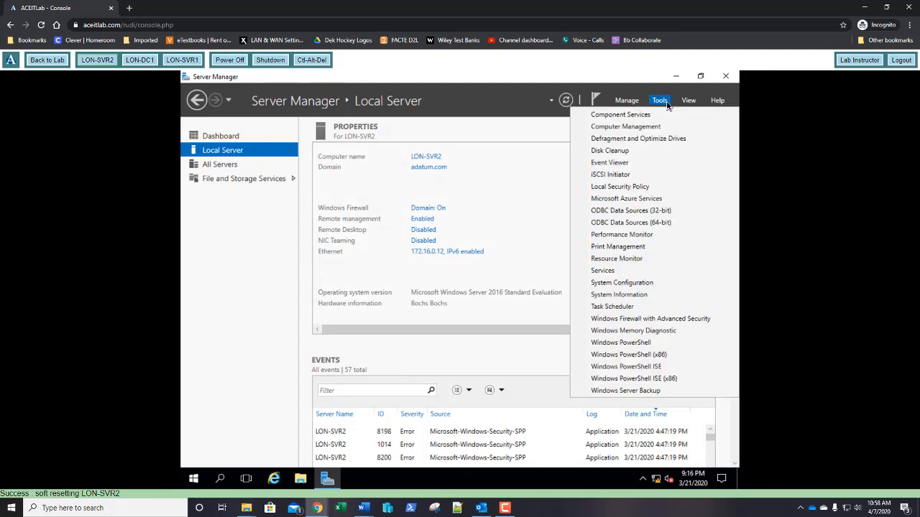
left_click(628, 104)
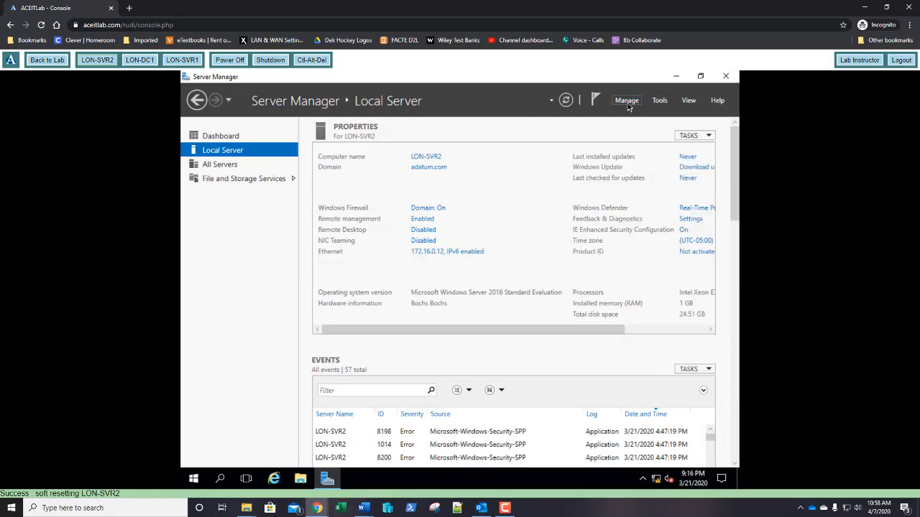
left_click(628, 105)
left_click(629, 108)
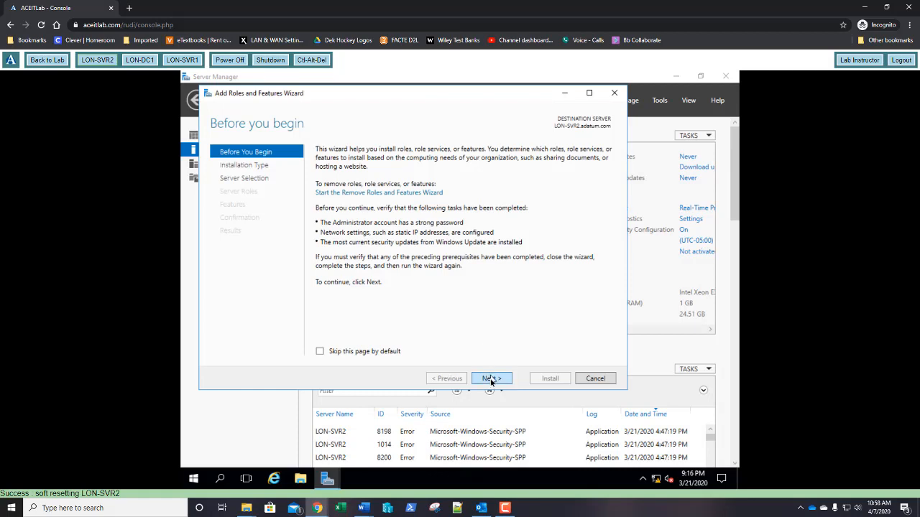
- Keep role-based installation and accept LON-SVR2 as the destination server
left_click(489, 379)
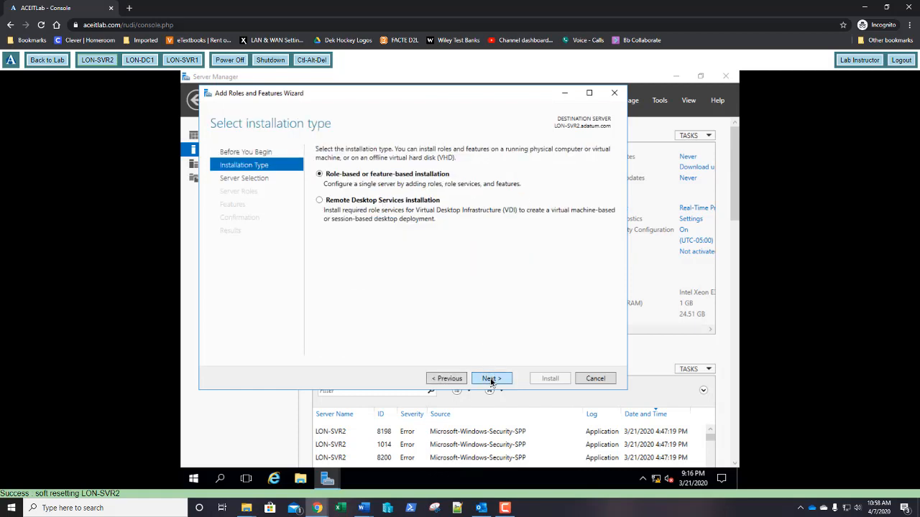
left_click(491, 381)
left_click(492, 382)
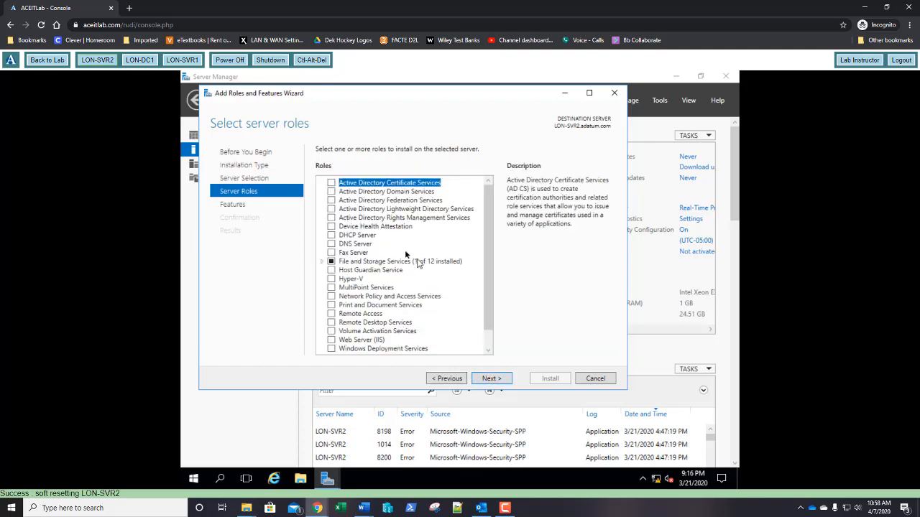
- Select File Server, DFS Namespaces with its tools, and DFS Replication, reaching the confirmation page
left_click(321, 261)
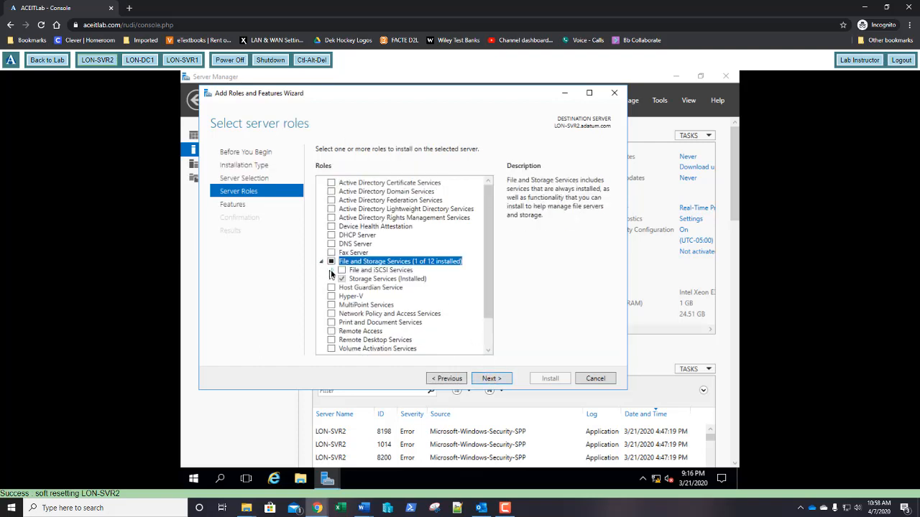
left_click(331, 270)
left_click_drag(486, 248, 480, 269)
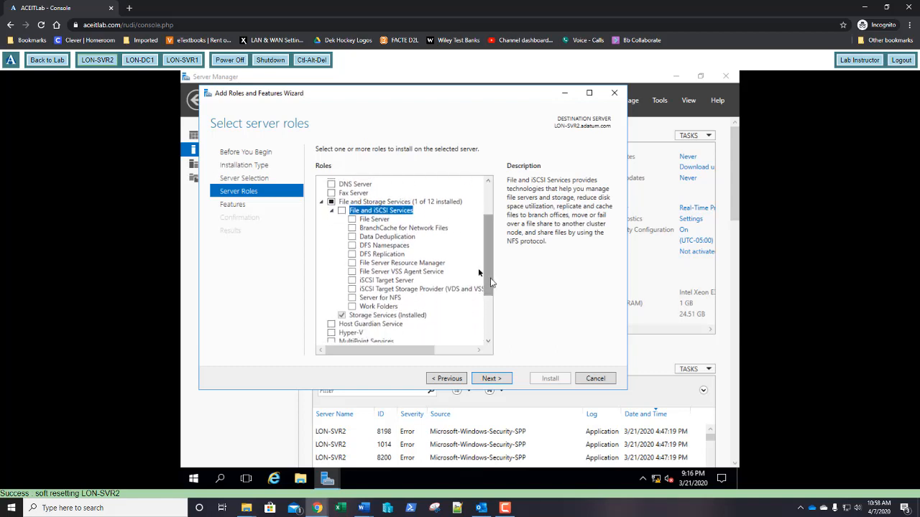
left_click(352, 221)
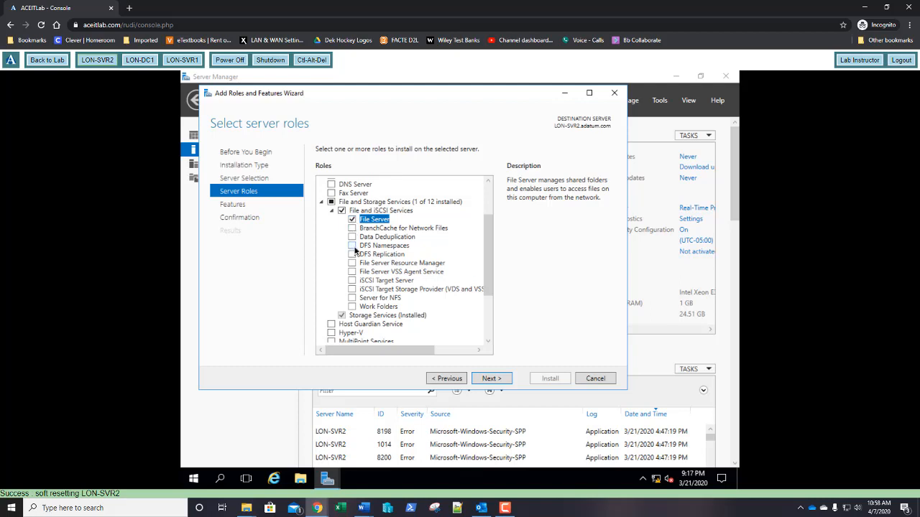
left_click(352, 246)
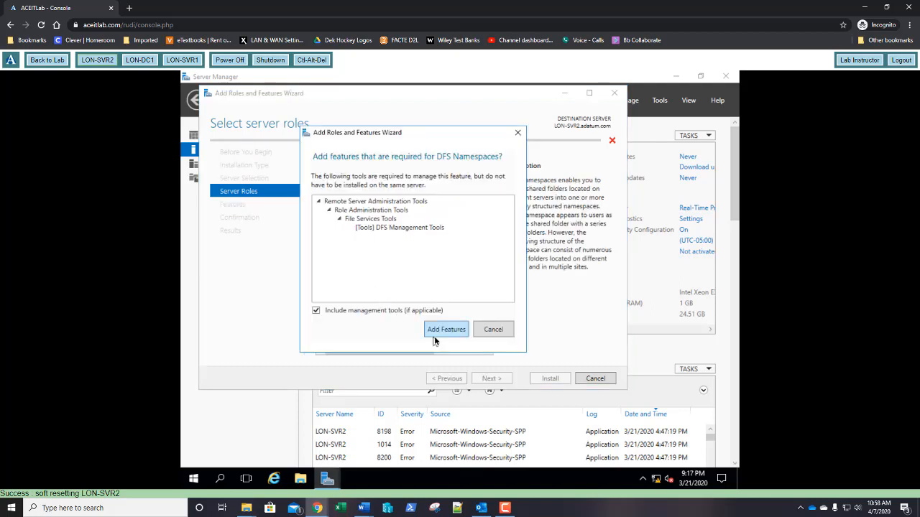
left_click(439, 332)
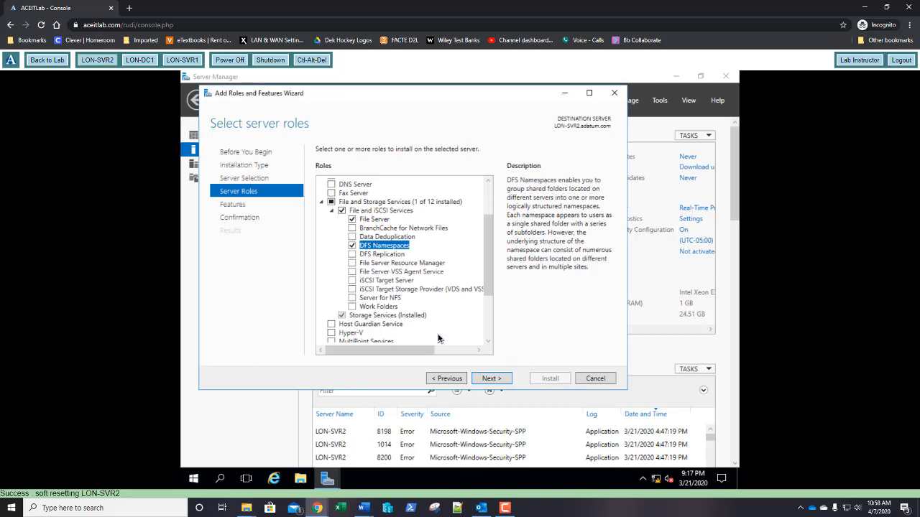
left_click(352, 255)
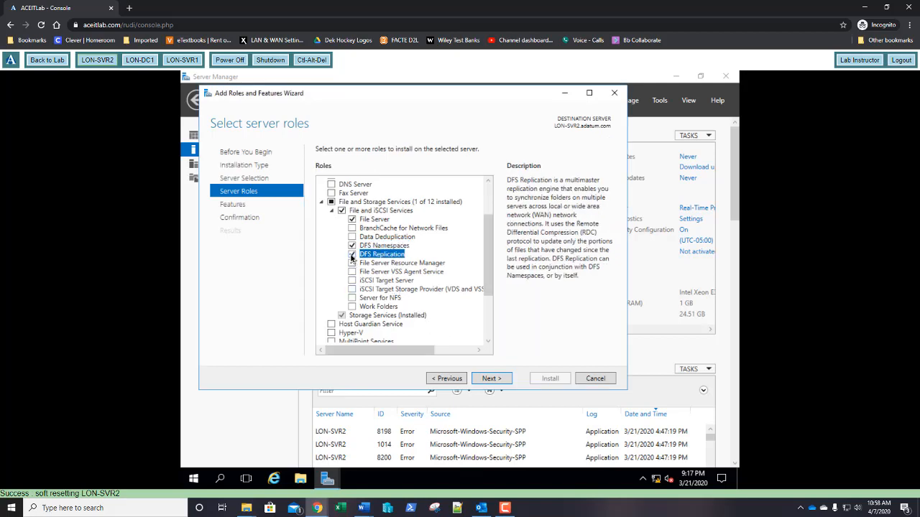
left_click(498, 380)
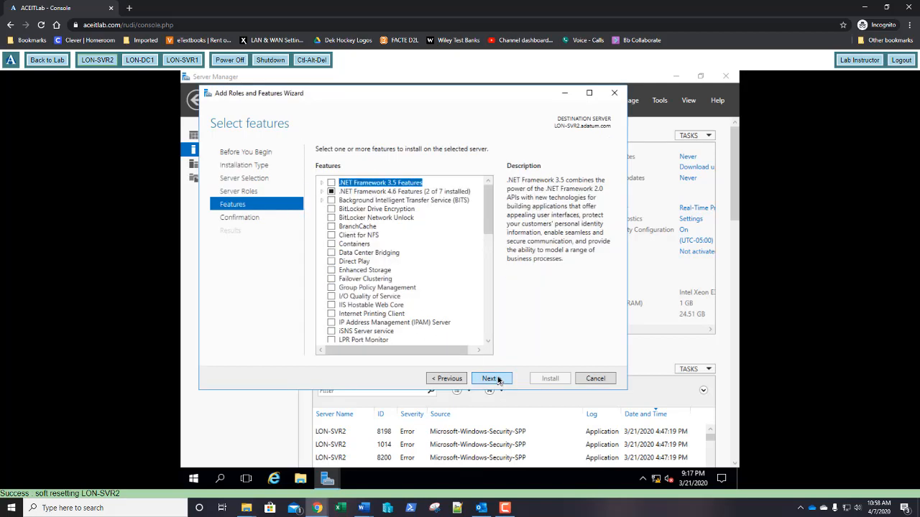
left_click(499, 380)
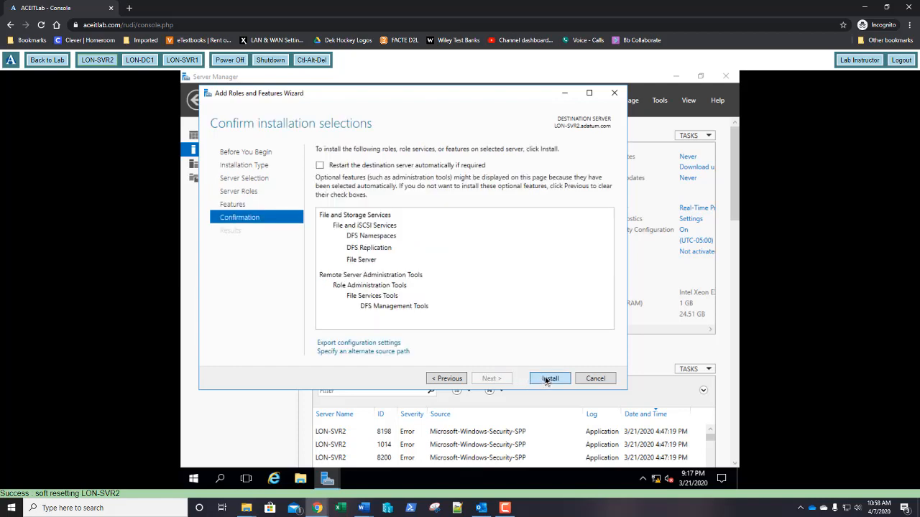
- Install the DFS roles on LON-SVR2 and check LON-SVR1's completed installation
left_click(549, 378)
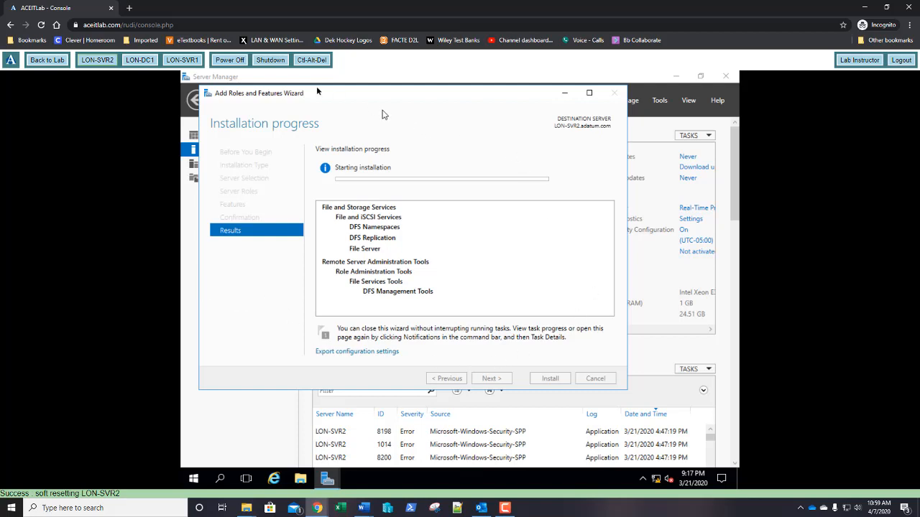
left_click(176, 61)
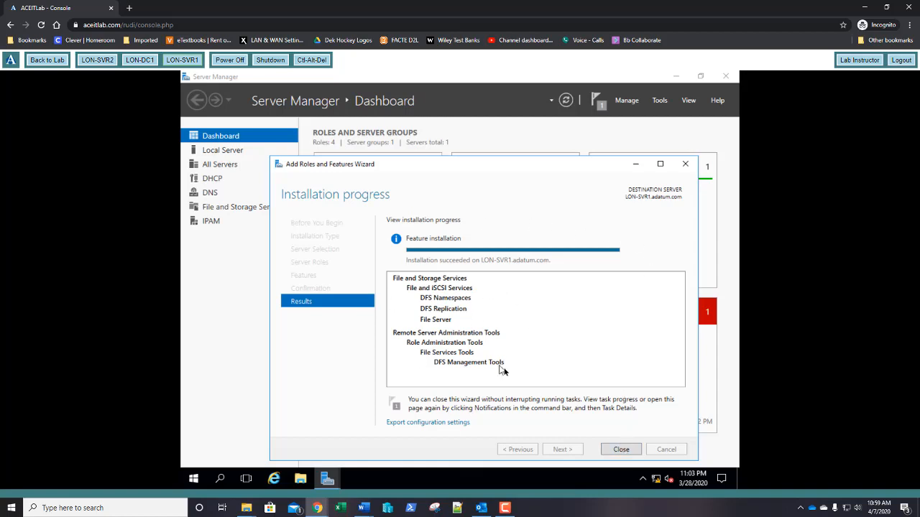
- Close LON-SVR1's finished wizard, check LON-SVR2's progress, and open File Explorer on LON-SVR1
left_click(621, 449)
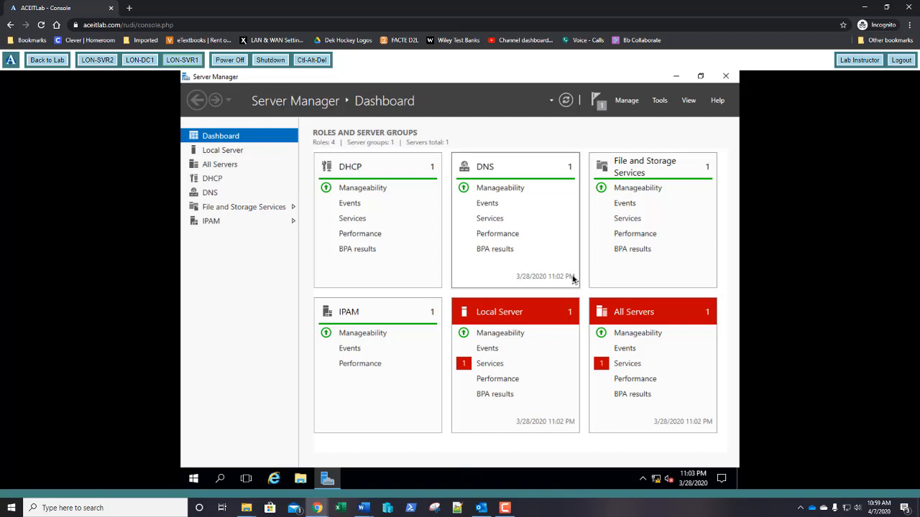
left_click(98, 65)
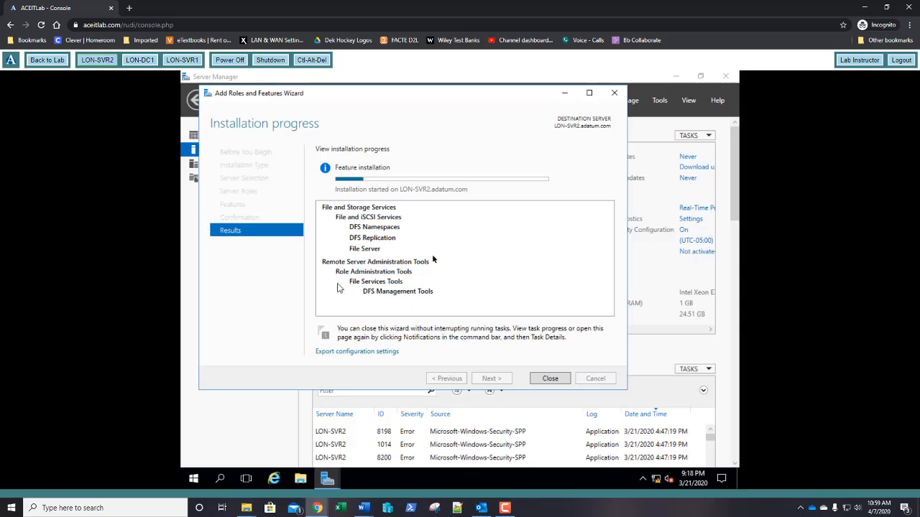
left_click(182, 60)
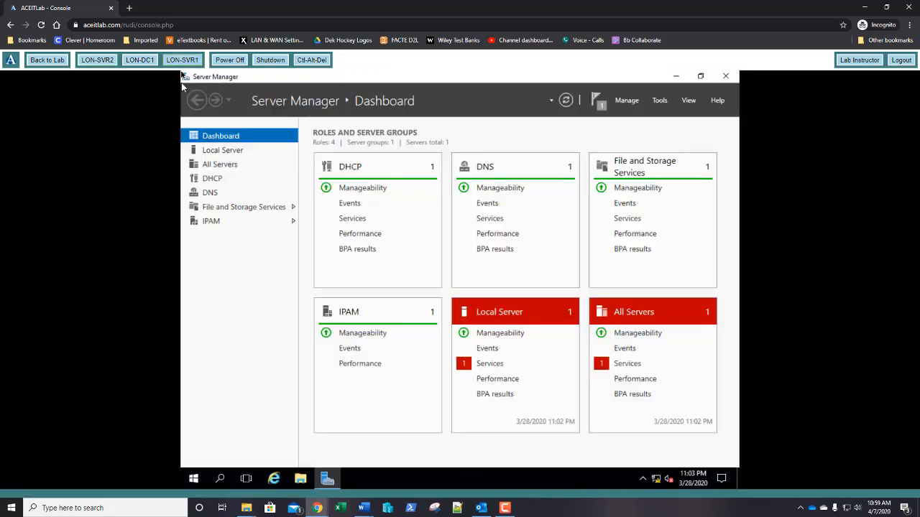
left_click(300, 478)
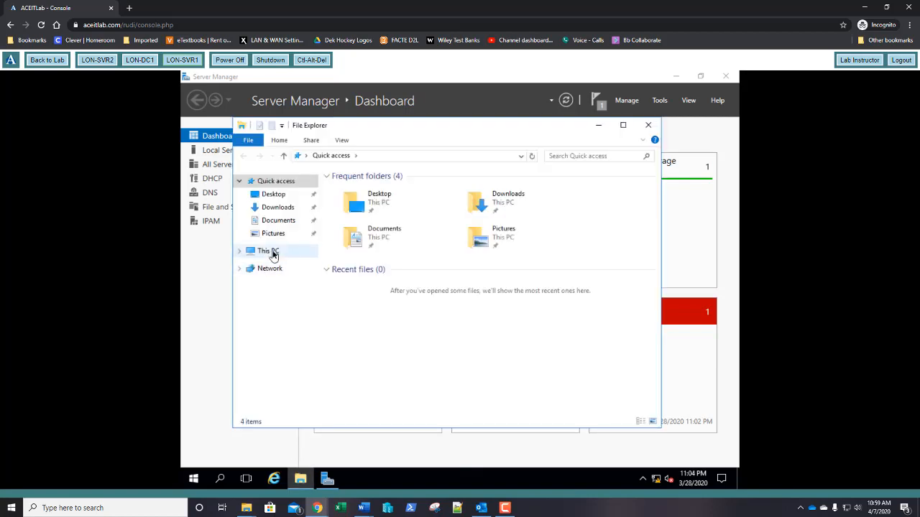
- Create folders Share1 and Share2 in the root of Local Disk (C:)
left_click(278, 253)
double_click(367, 300)
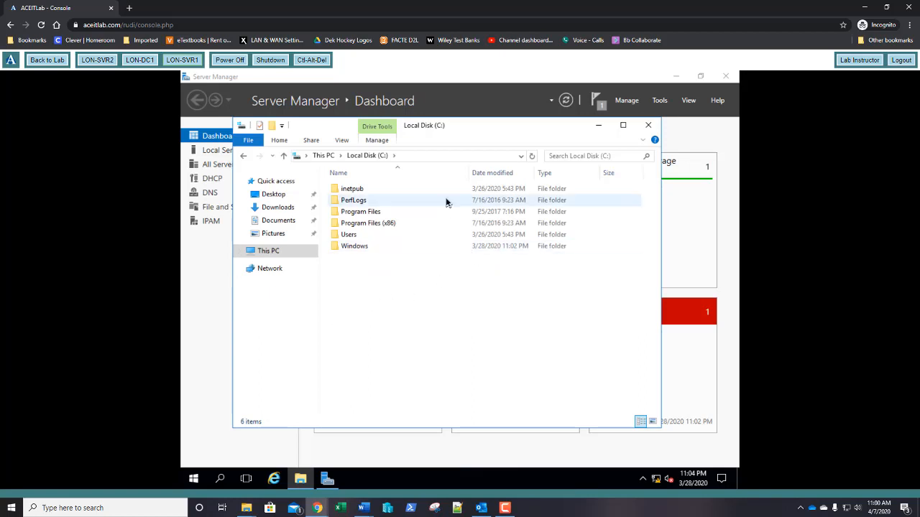
left_click(642, 140)
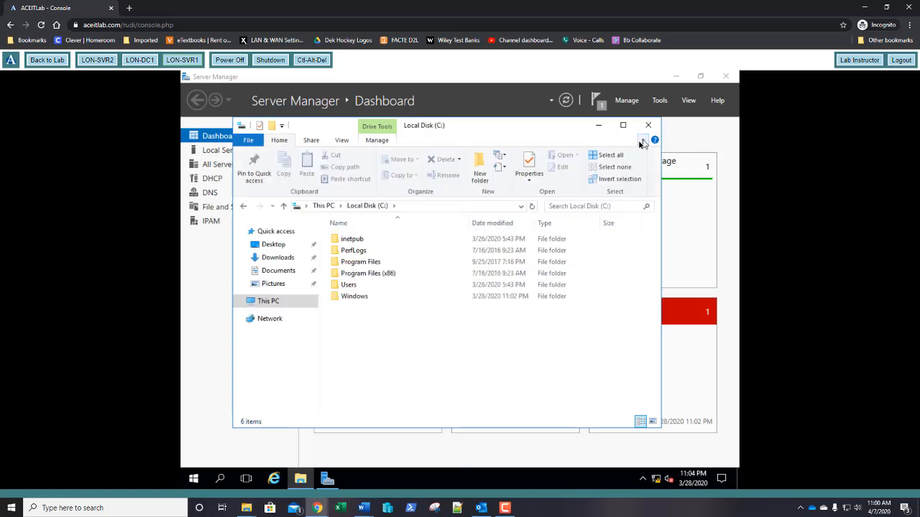
left_click(480, 173)
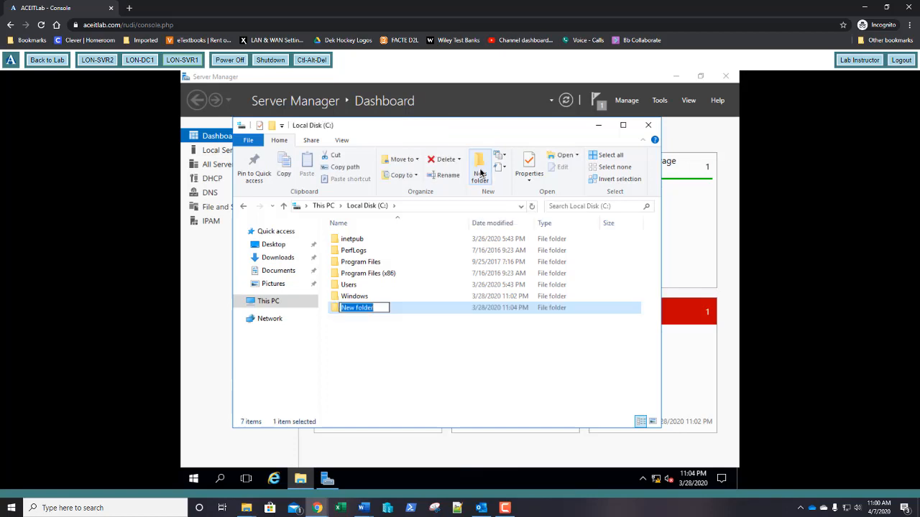
type("Share1")
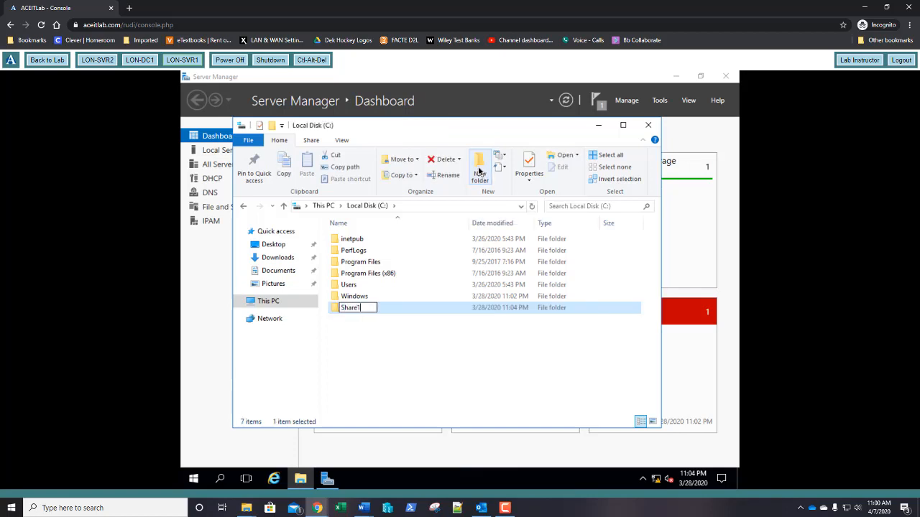
key("Return")
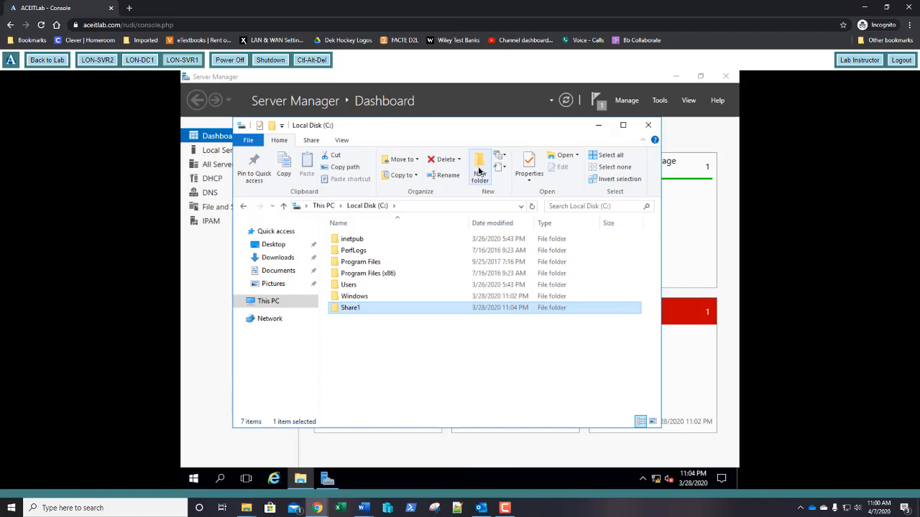
left_click(476, 168)
type("Share2")
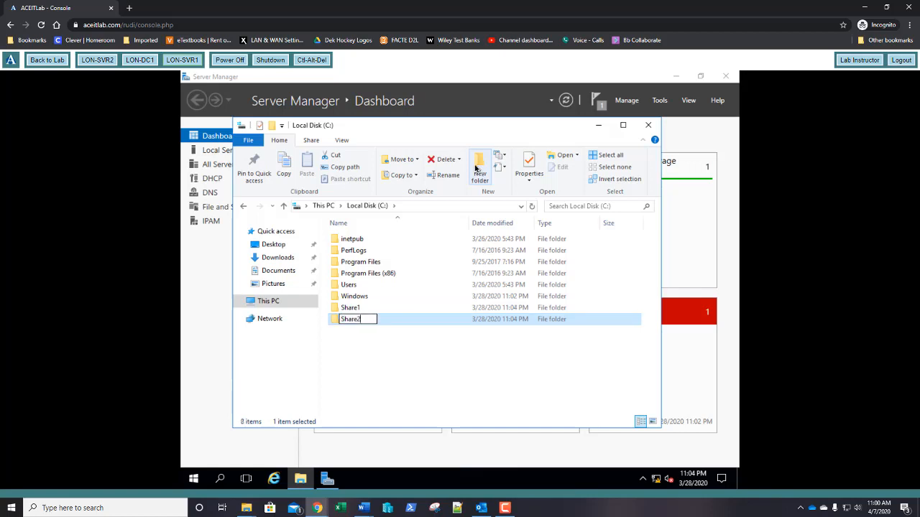
key("Return")
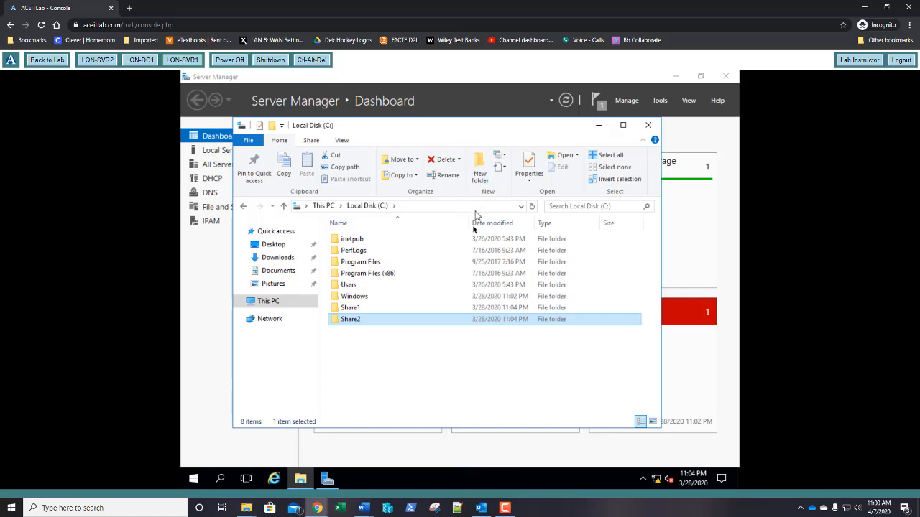
left_click(366, 312)
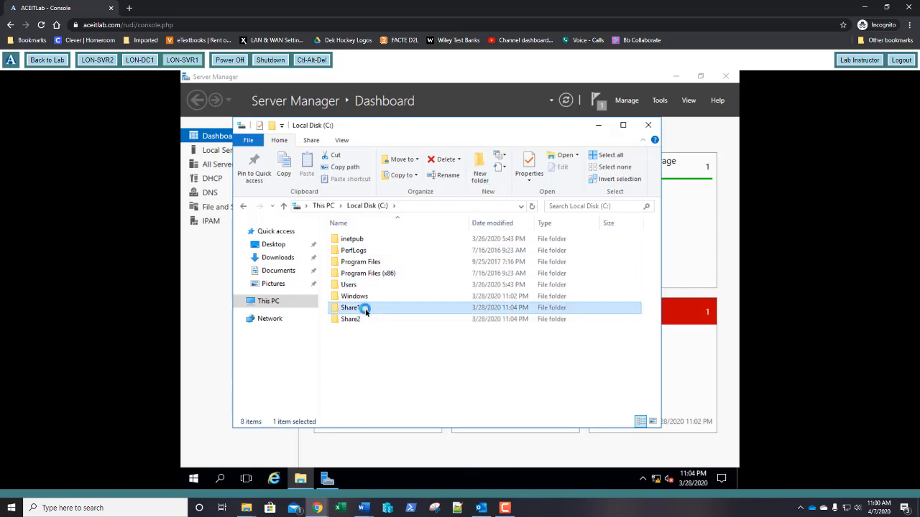
- Share C:\Share1 through Advanced Sharing with Everyone given Full Control permissions
right_click(366, 312)
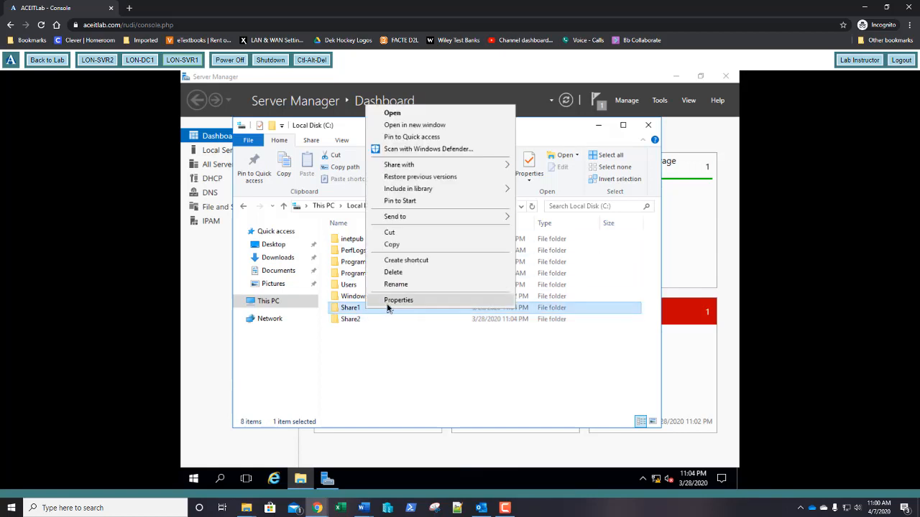
left_click(388, 304)
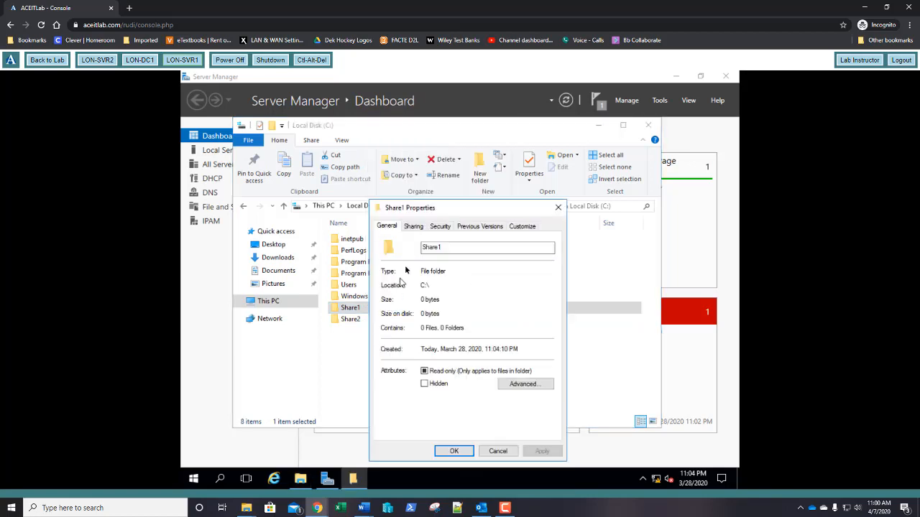
left_click(415, 227)
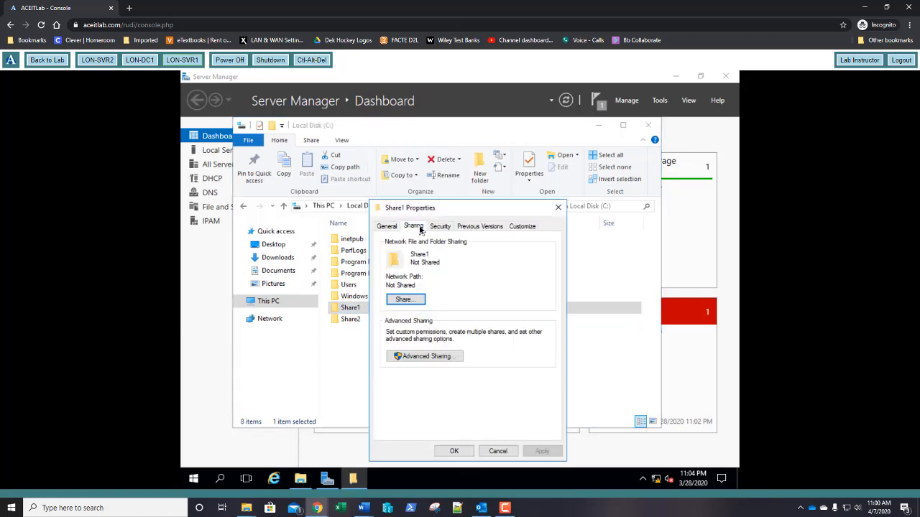
left_click(442, 359)
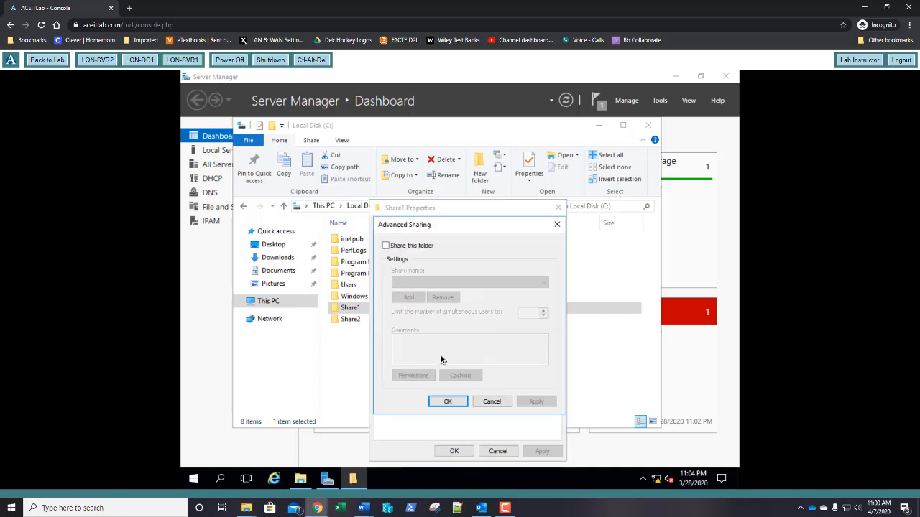
left_click(387, 246)
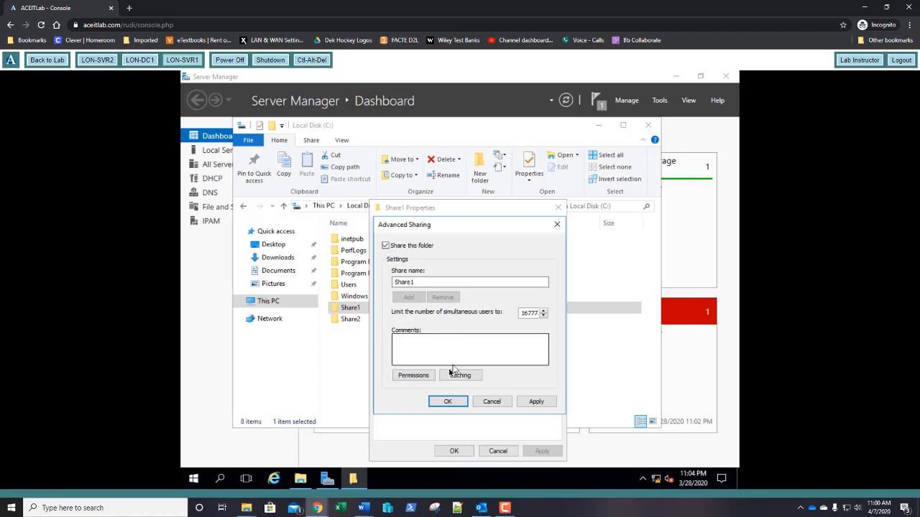
left_click(424, 375)
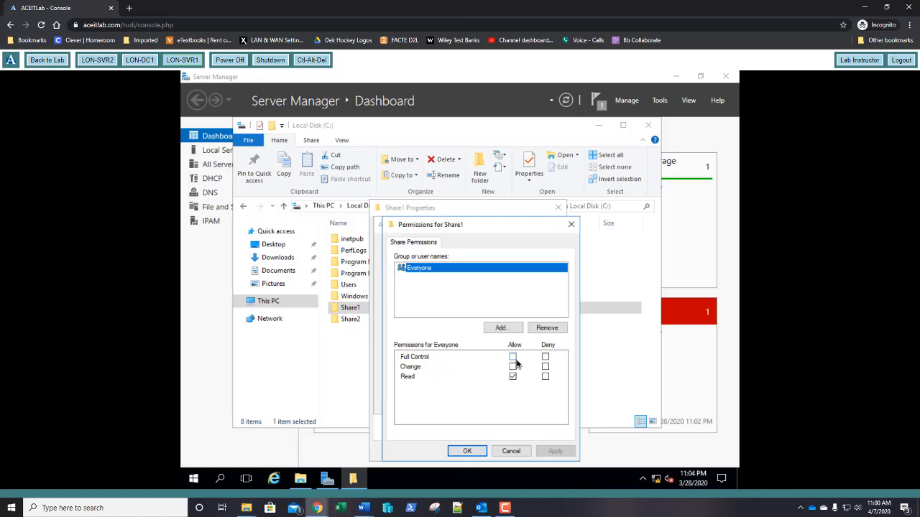
left_click(512, 357)
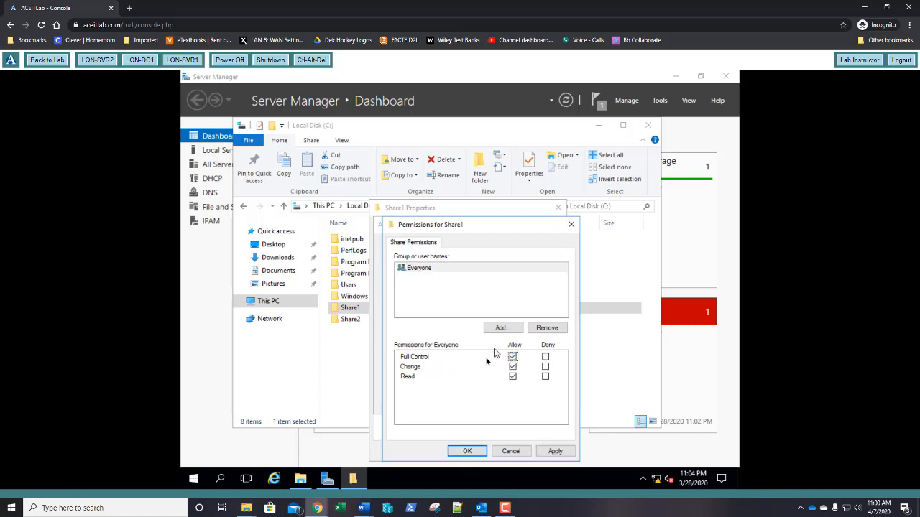
left_click(471, 451)
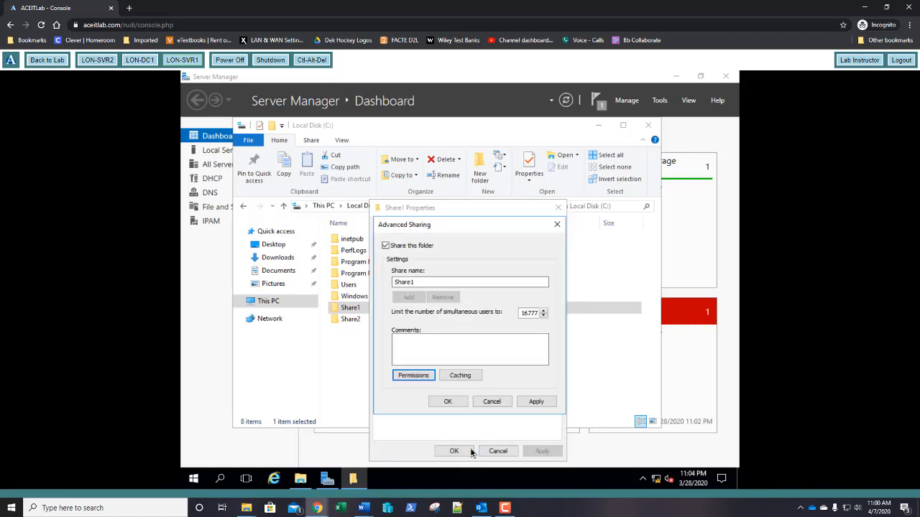
left_click(447, 401)
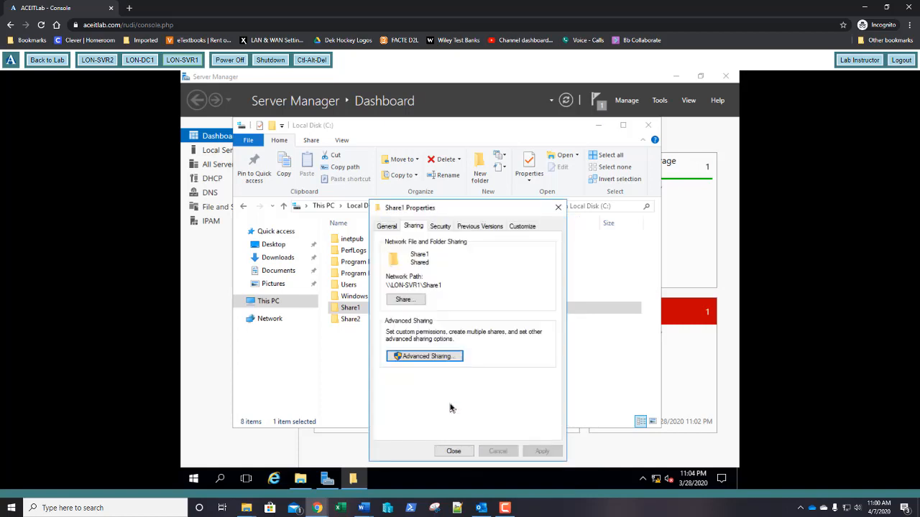
left_click(453, 451)
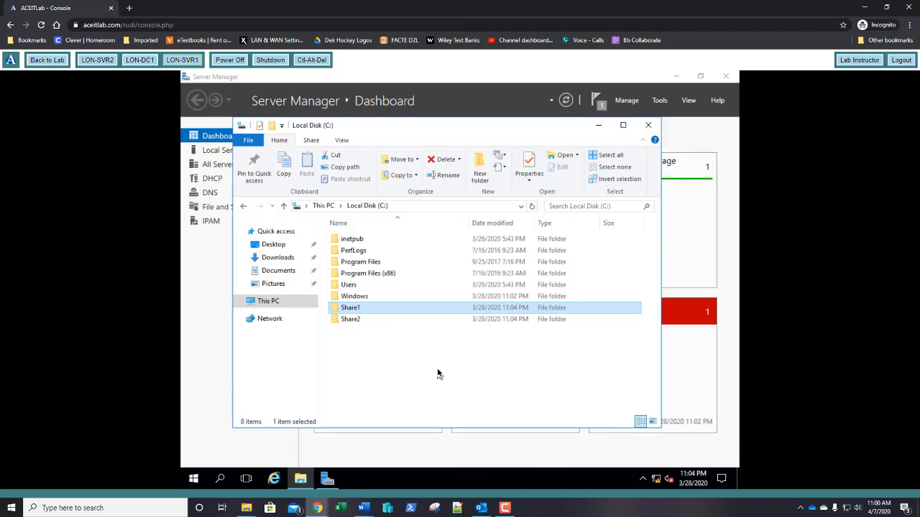
- Share C:\Share2 through Advanced Sharing with Everyone given Full Control permissions
left_click(353, 321)
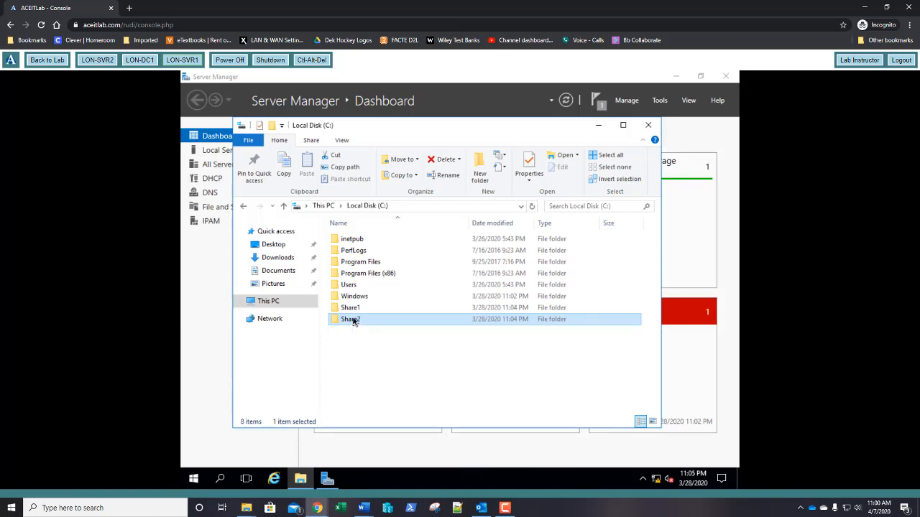
right_click(353, 321)
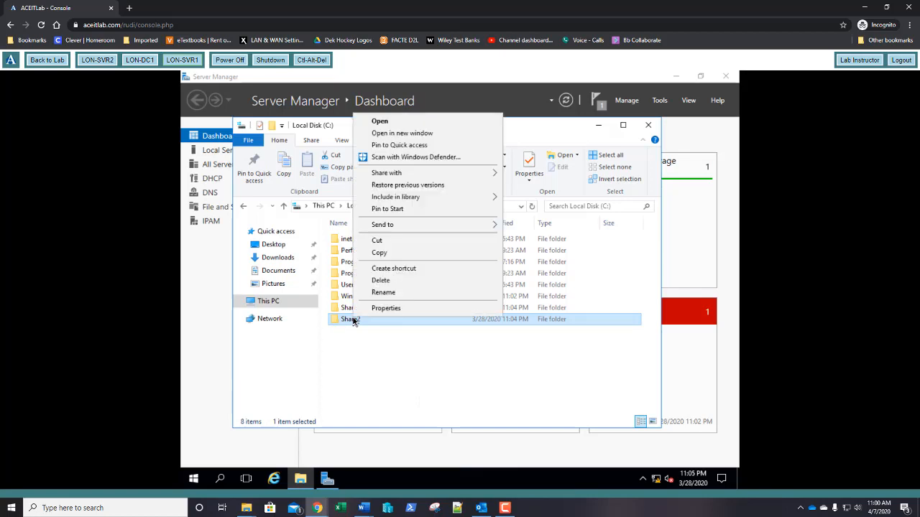
left_click(389, 313)
left_click(400, 227)
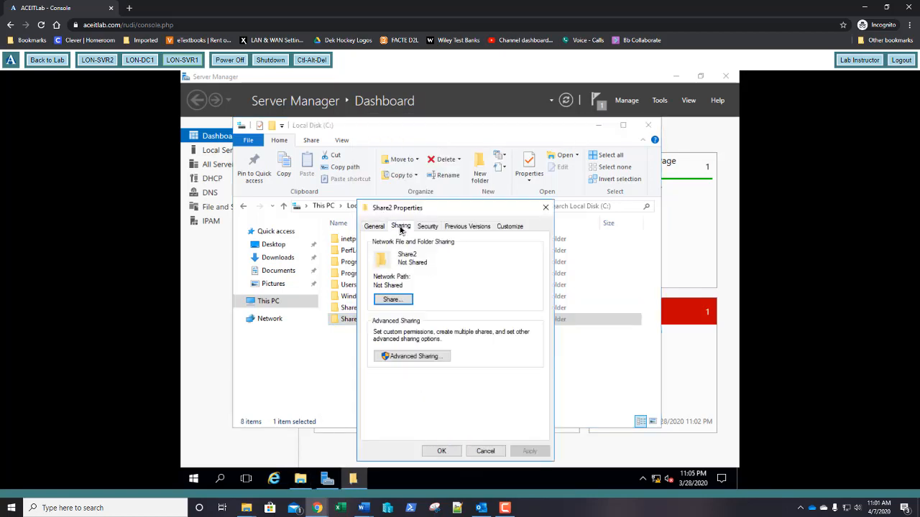
left_click(411, 357)
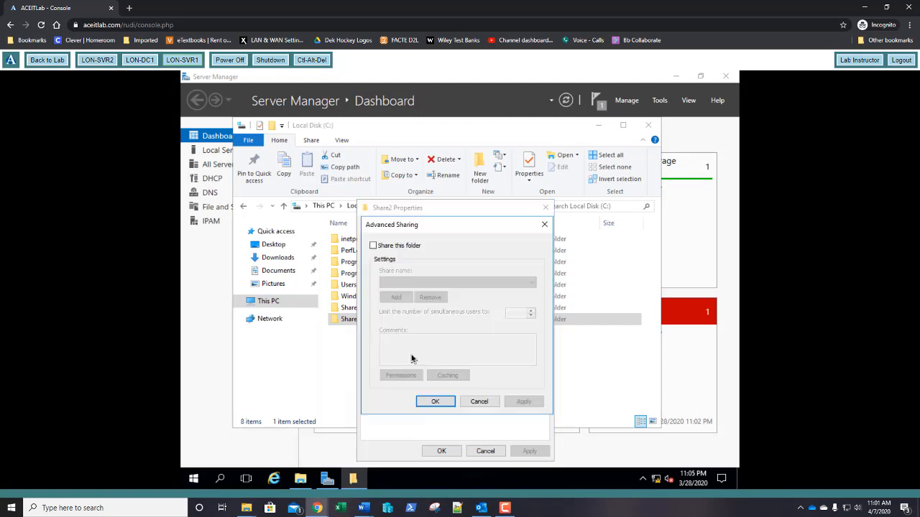
left_click(373, 246)
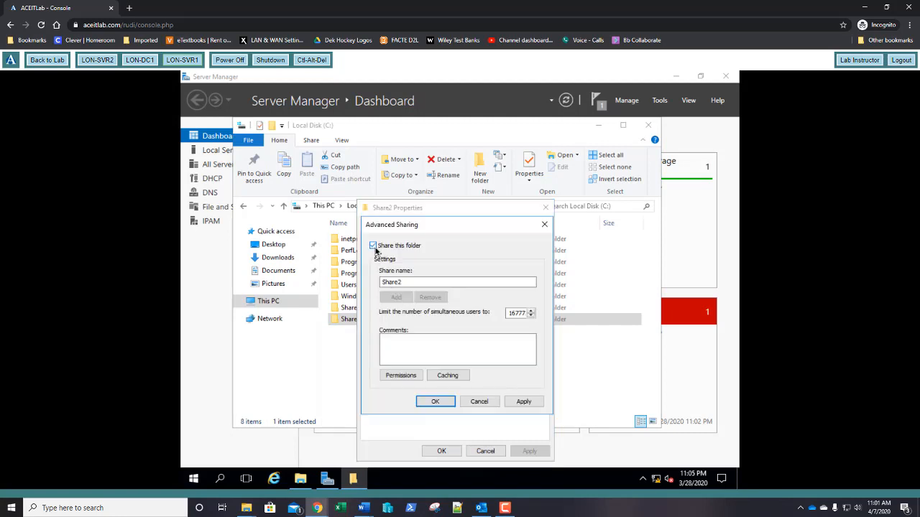
left_click(413, 375)
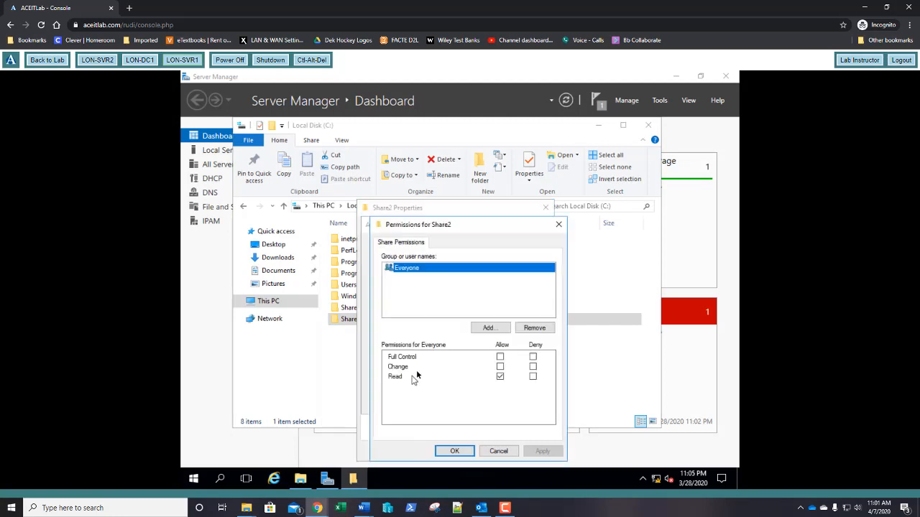
left_click(500, 357)
left_click(454, 452)
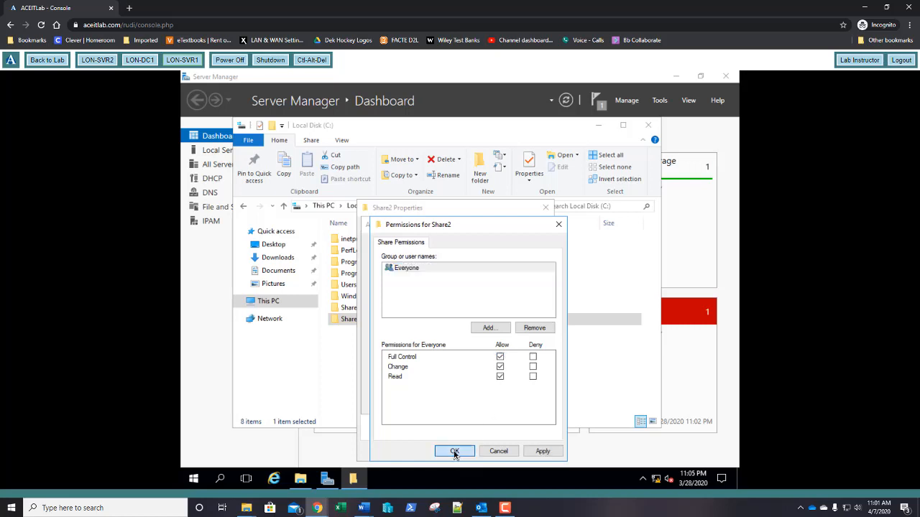
left_click(438, 403)
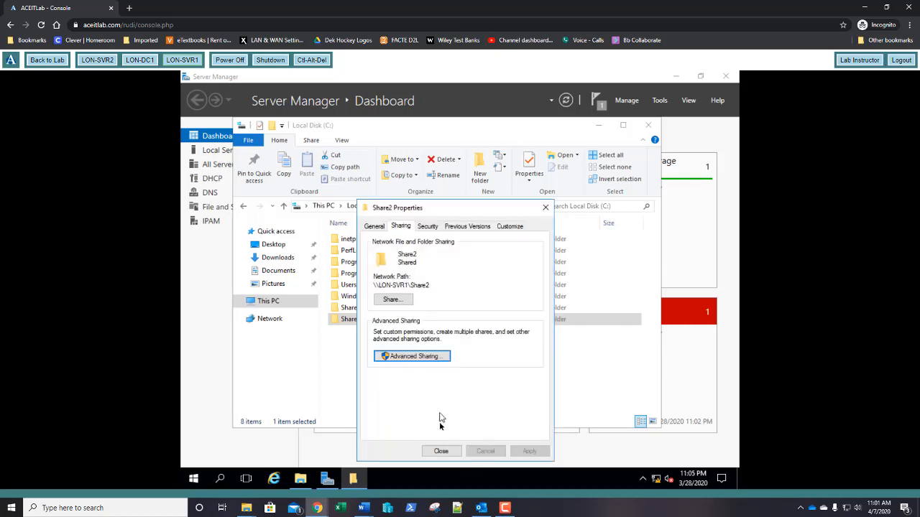
left_click(441, 451)
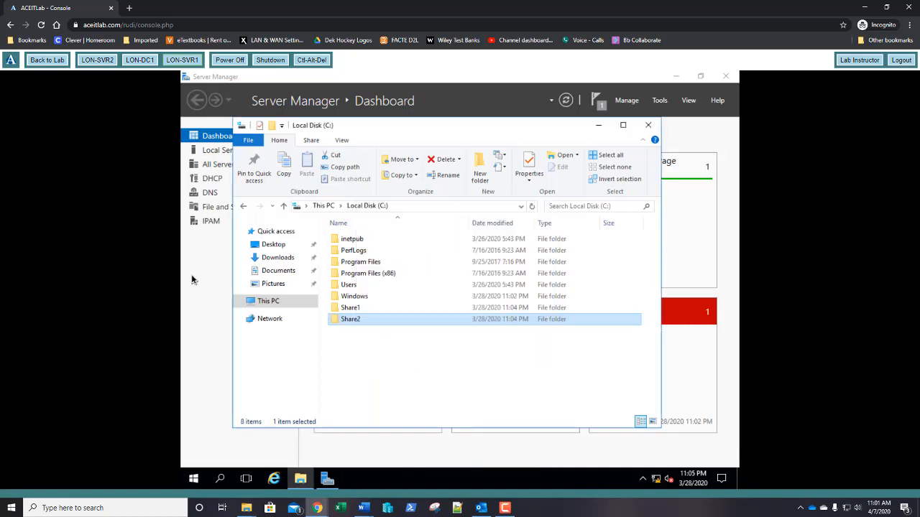
- Close LON-SVR2's completed DFS role wizard and return to LON-SVR1's dashboard with Explorer minimized
left_click(101, 62)
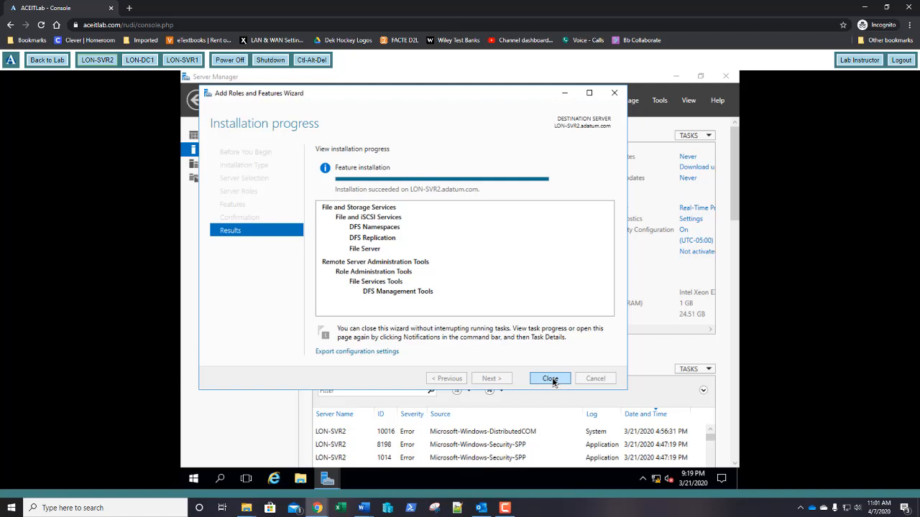
left_click(550, 379)
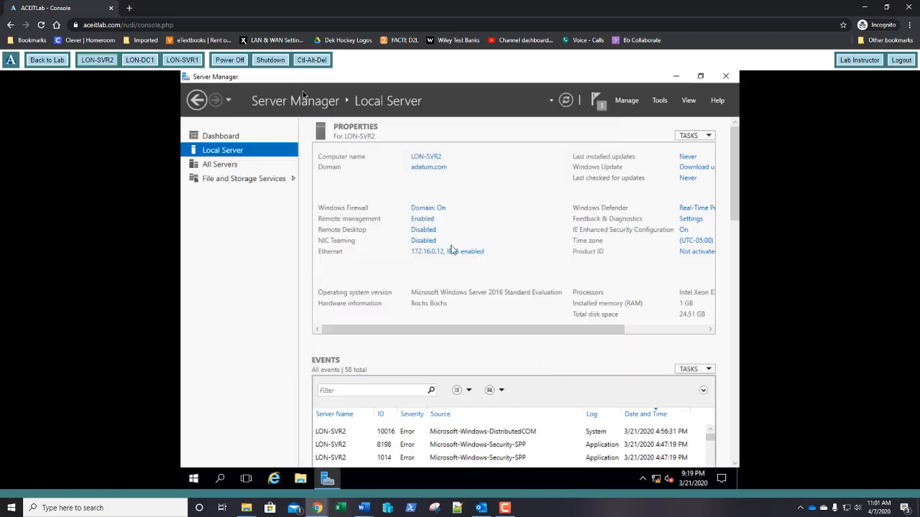
left_click(186, 61)
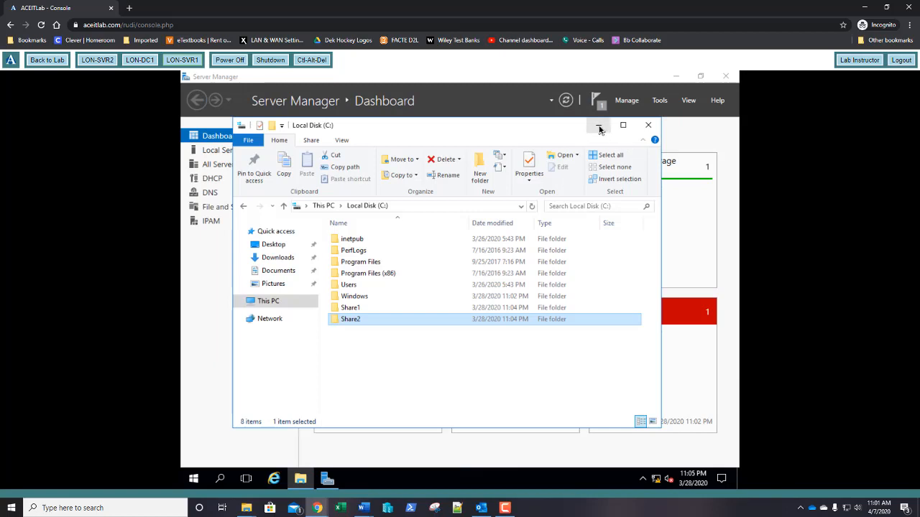
left_click(599, 126)
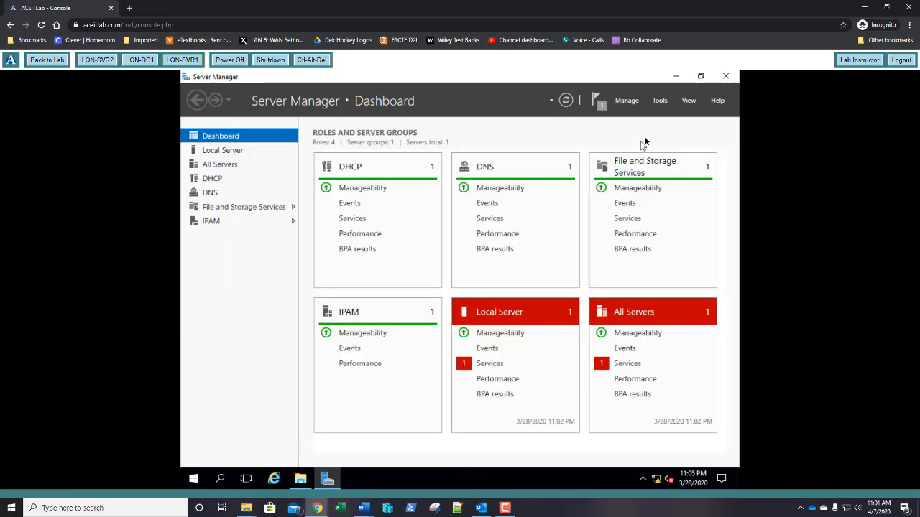
- Open DFS Management from Tools and browse its Getting Started namespace illustrations
left_click(659, 101)
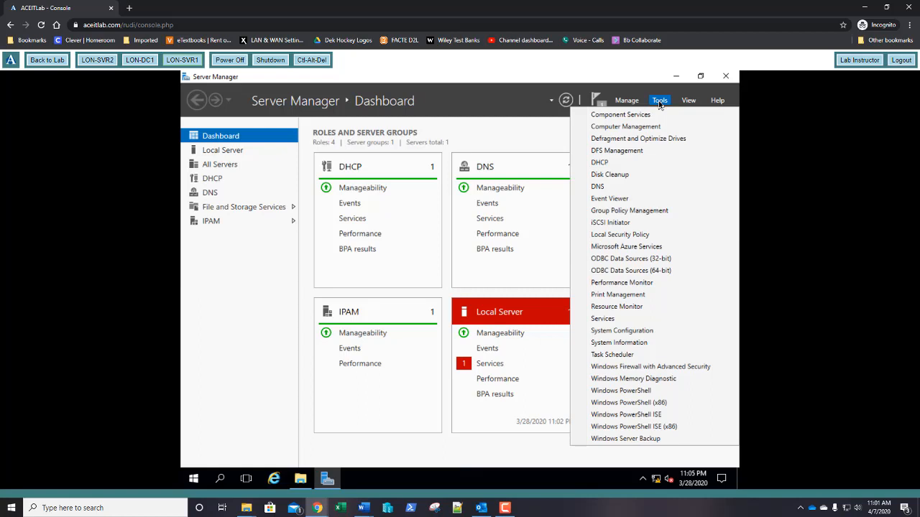
left_click(628, 153)
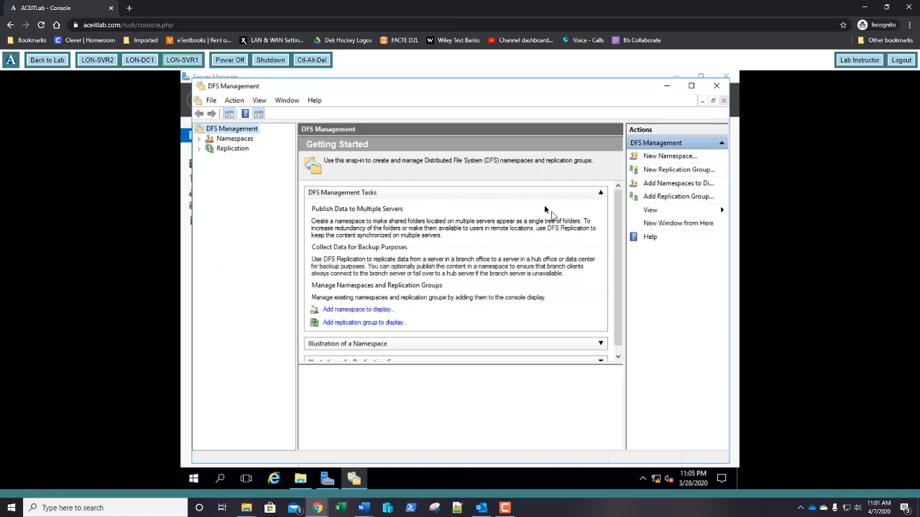
left_click_drag(618, 231, 624, 327)
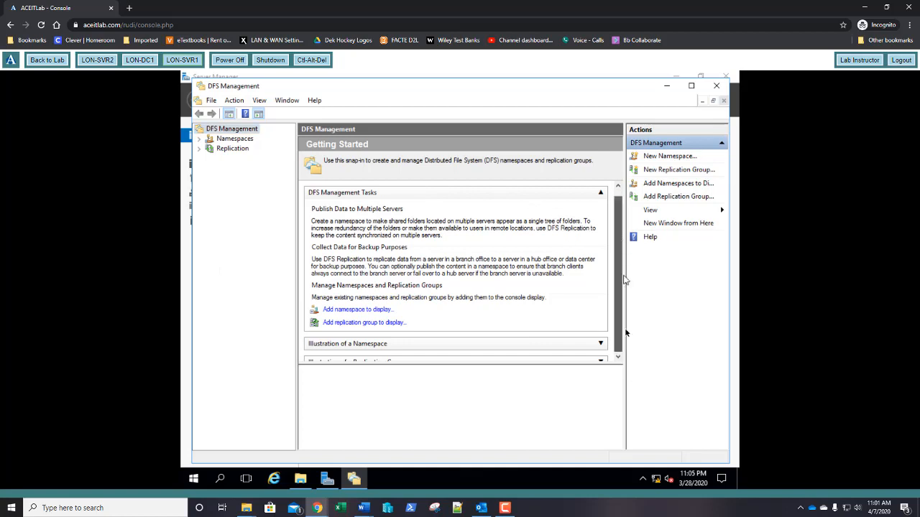
left_click(600, 336)
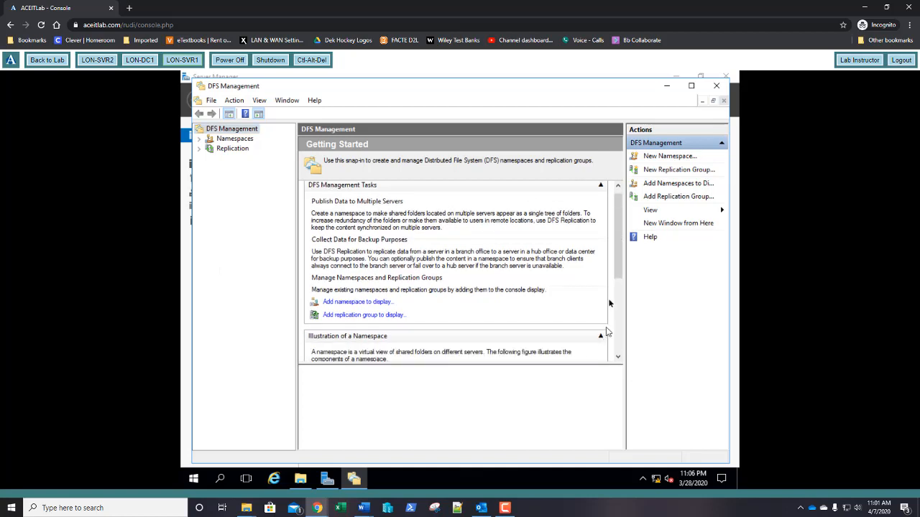
left_click_drag(620, 280, 620, 328)
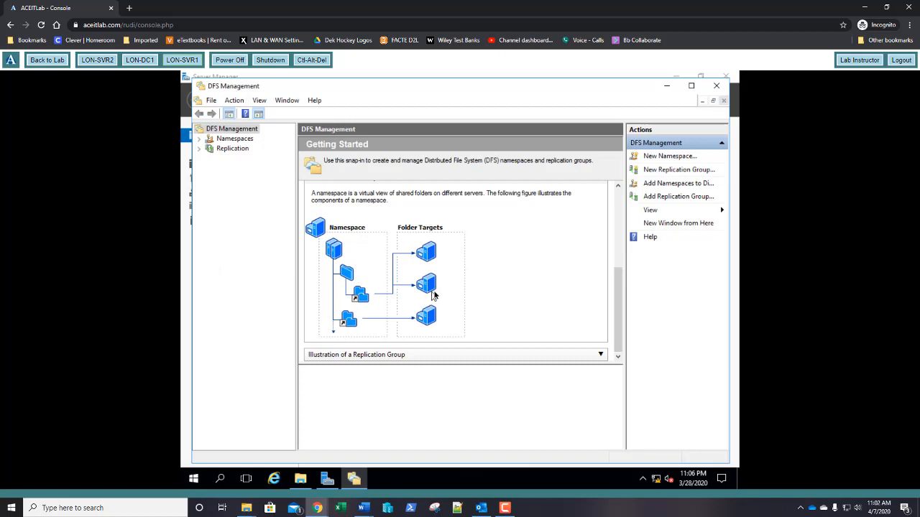
left_click(618, 242)
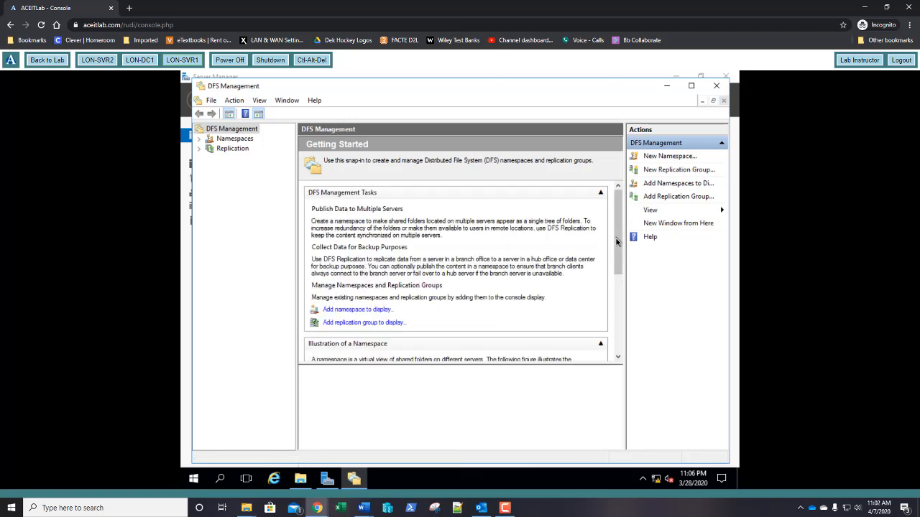
left_click(600, 344)
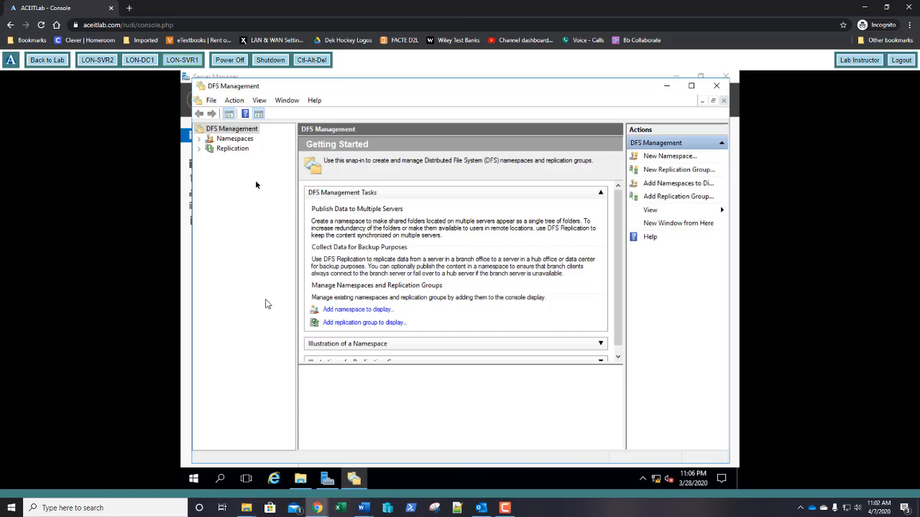
right_click(231, 142)
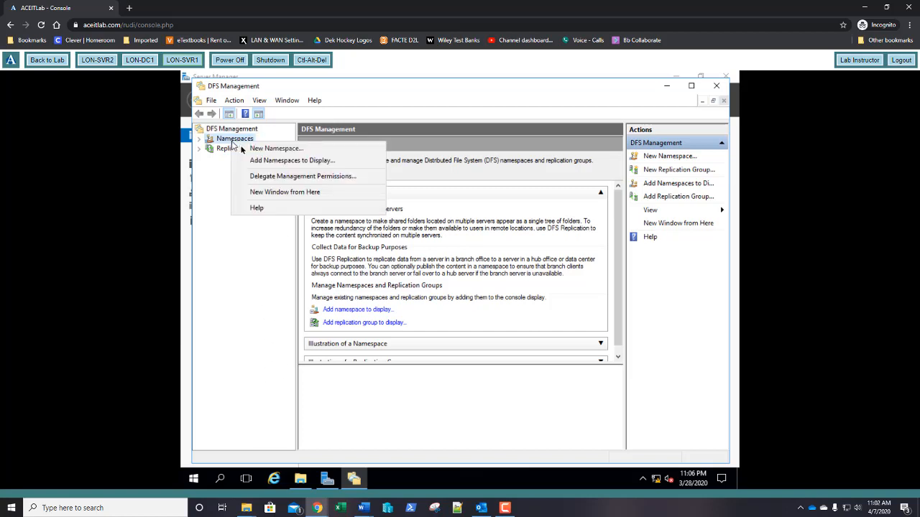
- Start a New Namespace on server lon-svr1 and begin naming it Shares
left_click(244, 150)
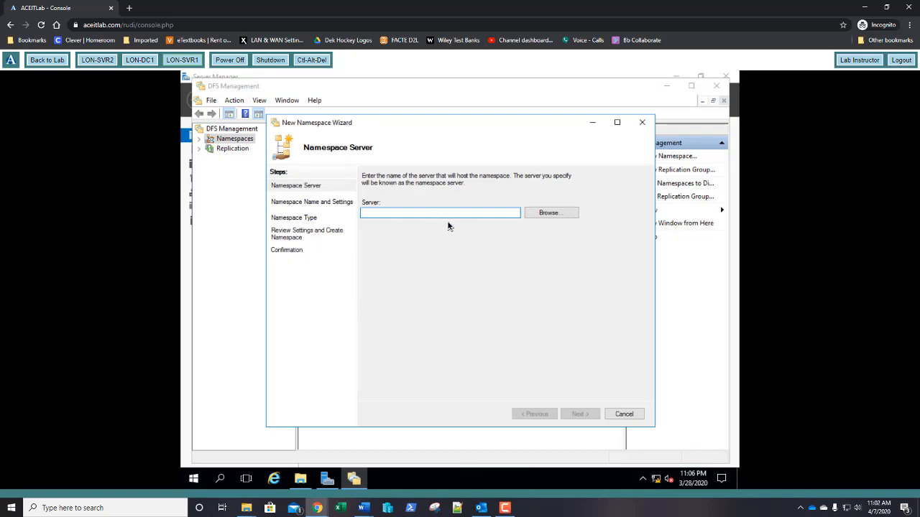
type("lon-s")
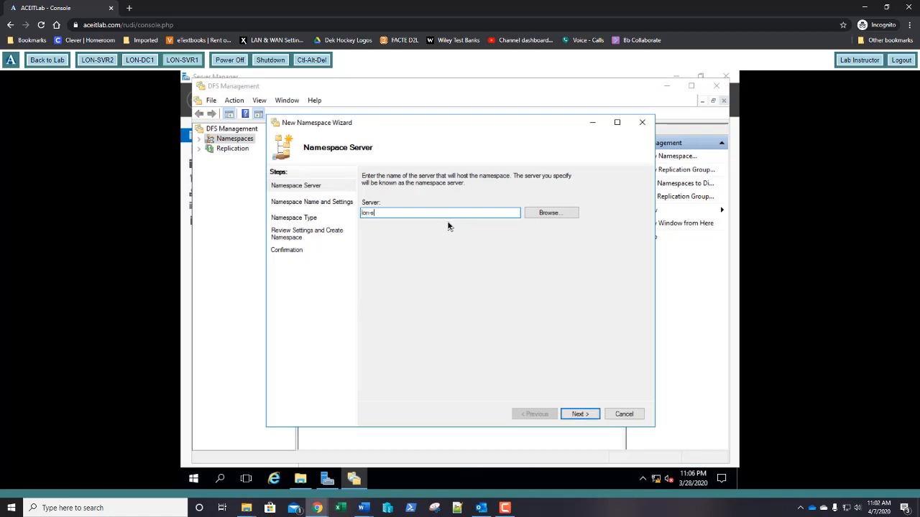
type("vr1")
left_click(572, 414)
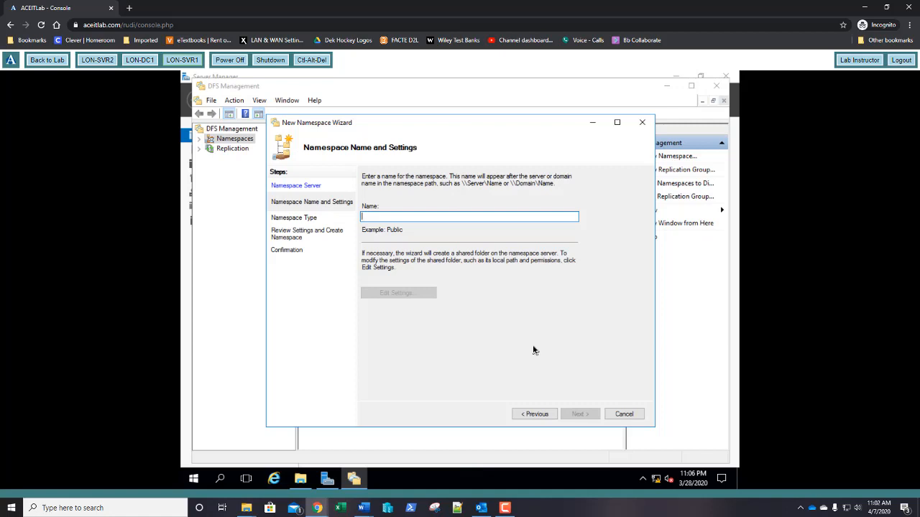
type("Shares")
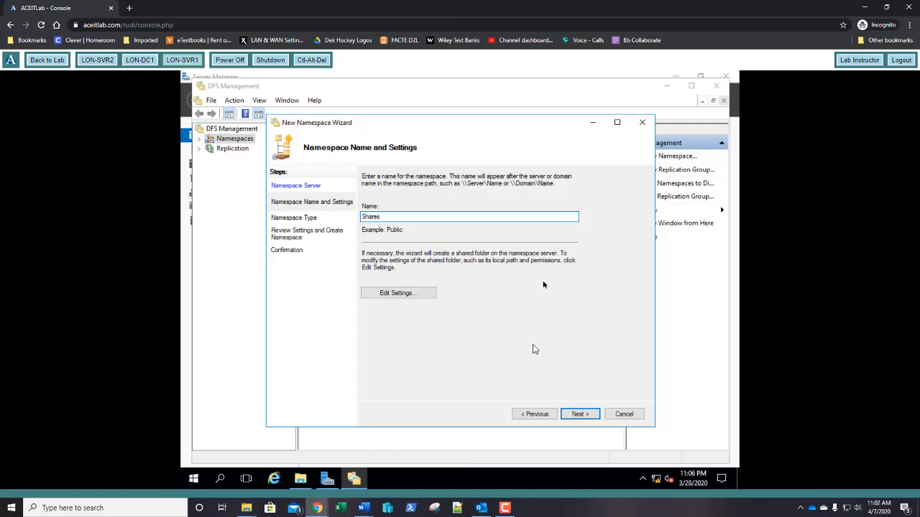
- Review the Shares folder settings (C:\DFSRoots\Shares) and bring back the Local Disk (C:) Explorer window
left_click(398, 294)
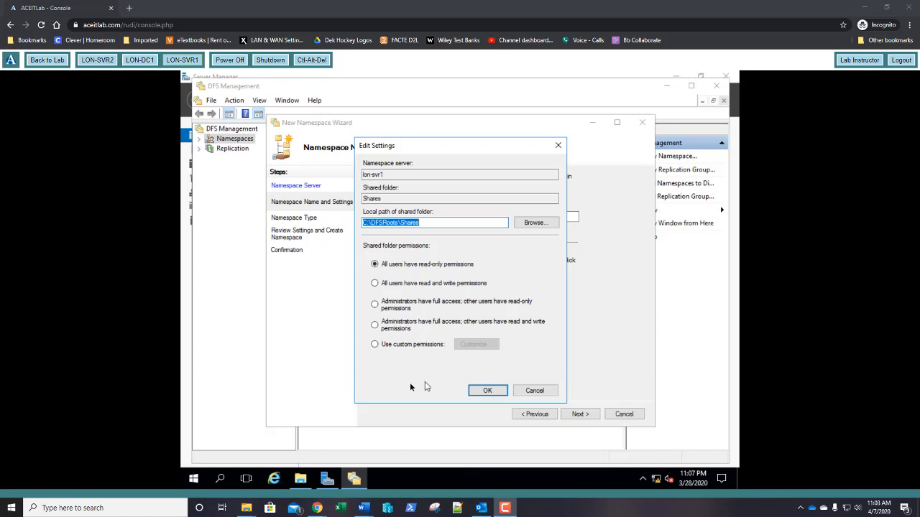
left_click(302, 476)
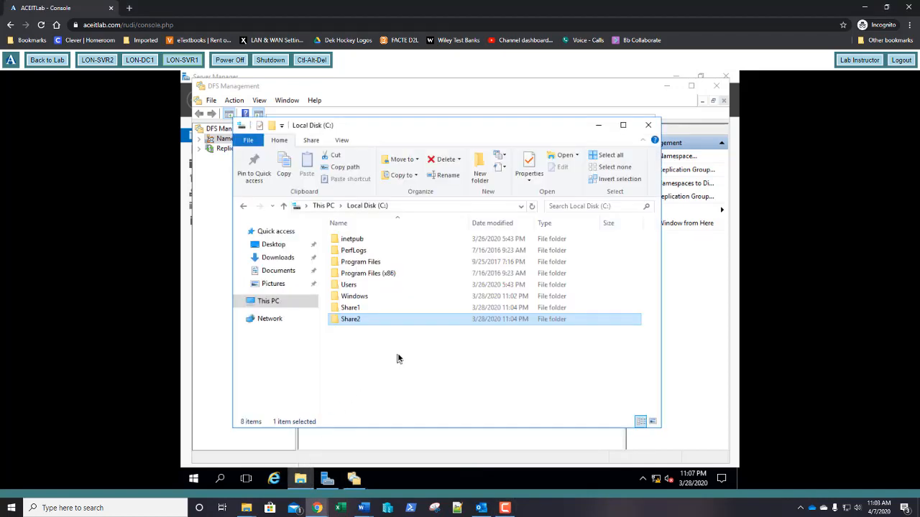
- Recheck Share2's share permissions (Everyone: Full Control), then minimize Explorer
right_click(354, 323)
left_click(386, 314)
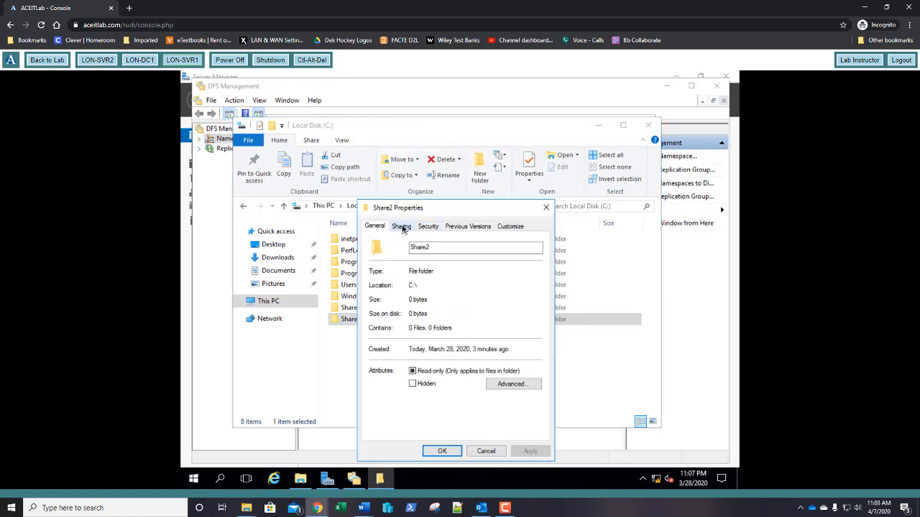
left_click(402, 227)
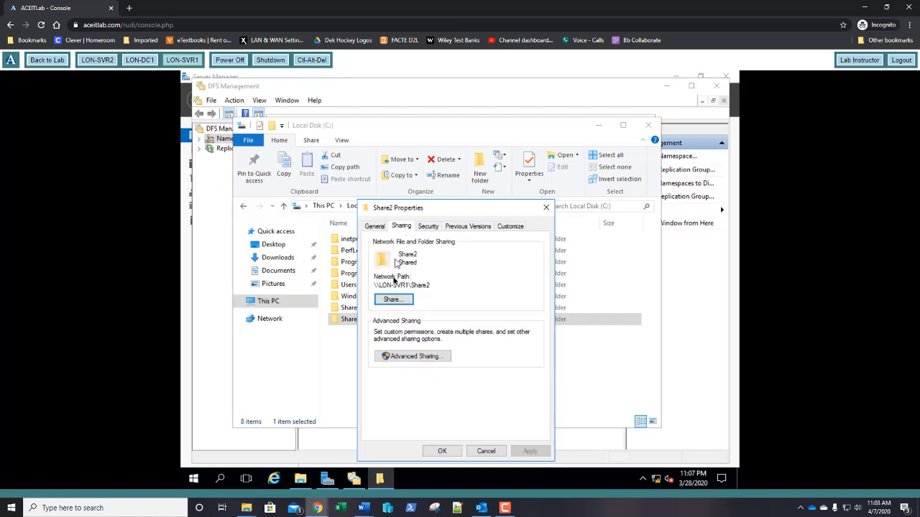
left_click(403, 358)
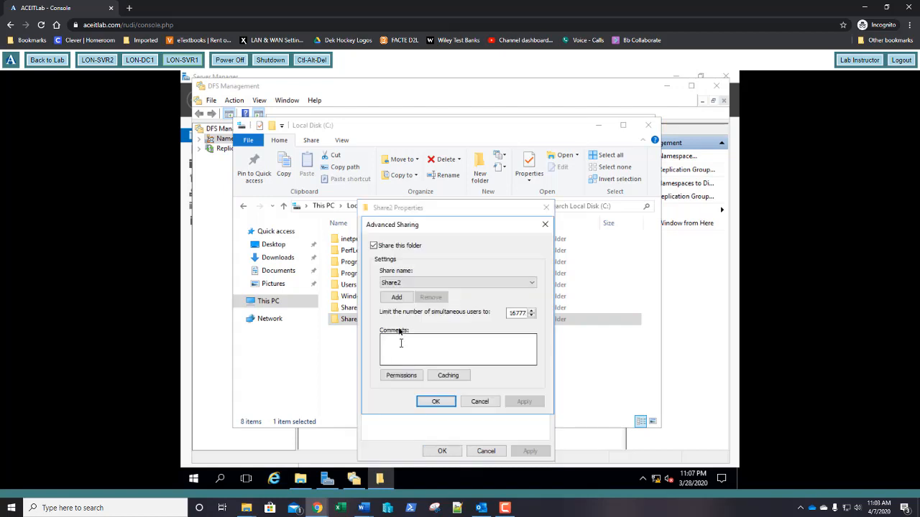
left_click(402, 375)
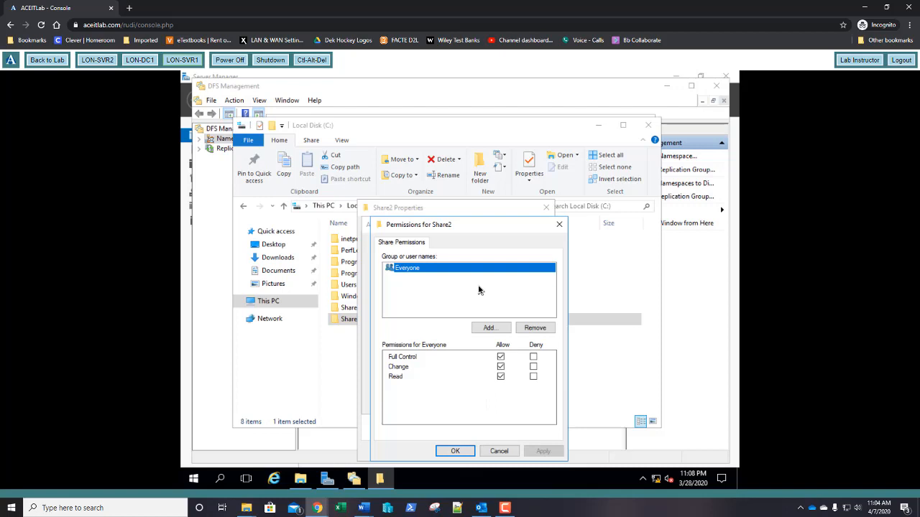
left_click(455, 451)
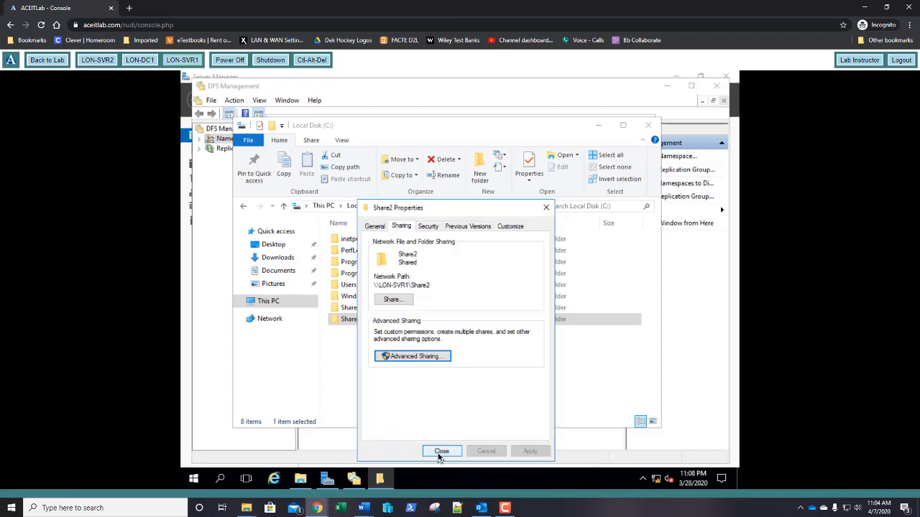
left_click(441, 452)
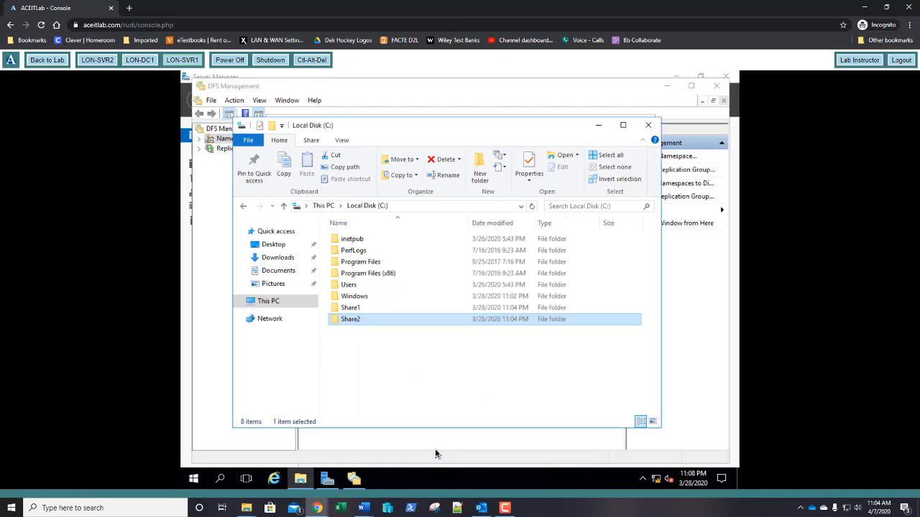
left_click(598, 126)
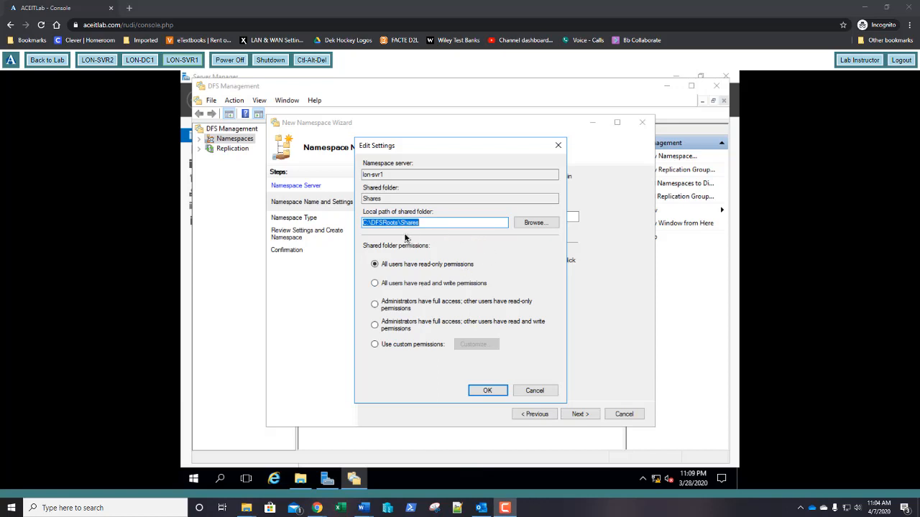
- Grant all users read and write permissions on the Shares folder and continue to Namespace Type
left_click(404, 286)
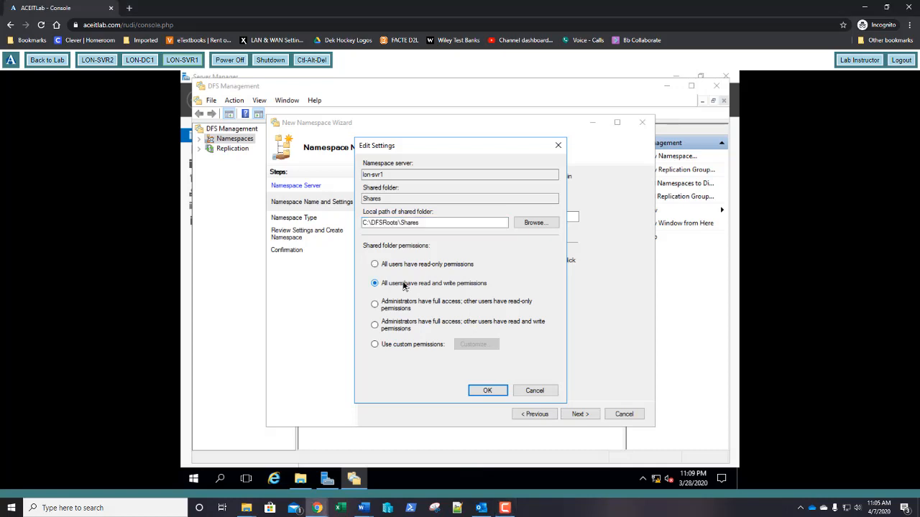
left_click(480, 393)
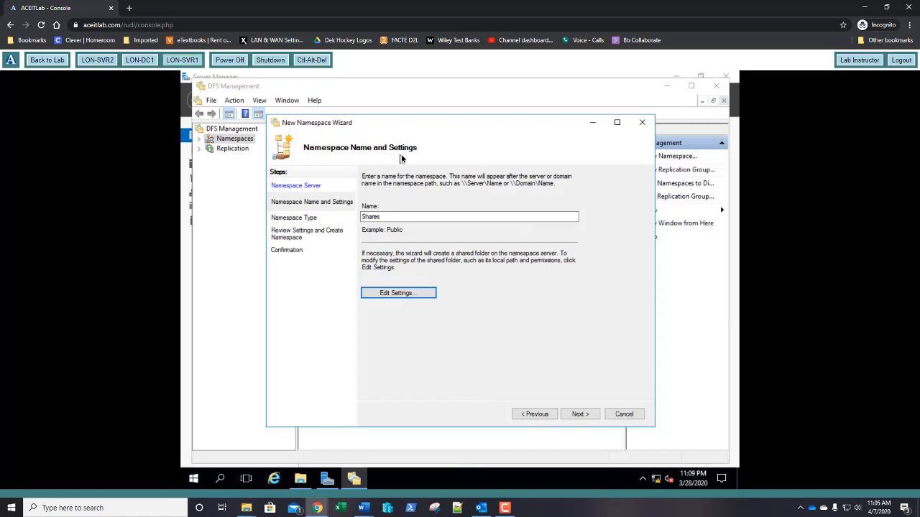
left_click(577, 416)
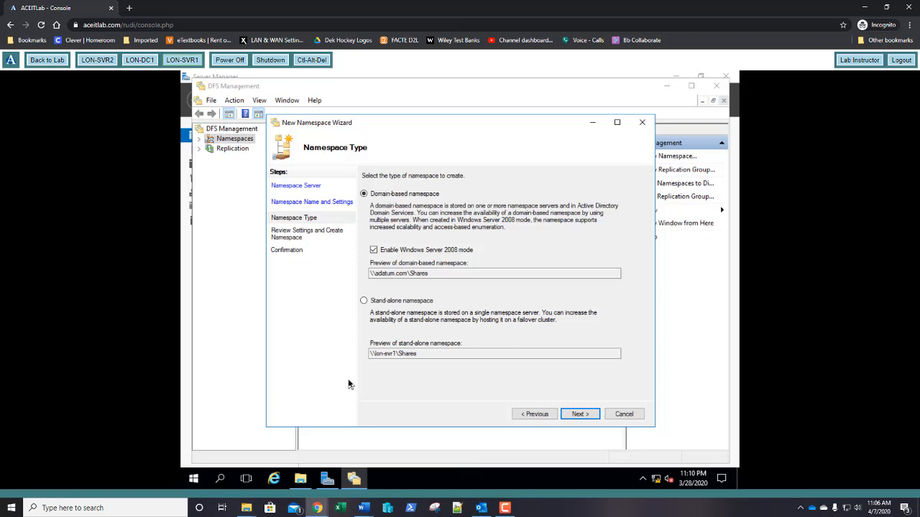
- Leave Domain-based namespace in Windows Server 2008 mode selected and continue to Review Settings
left_click(585, 415)
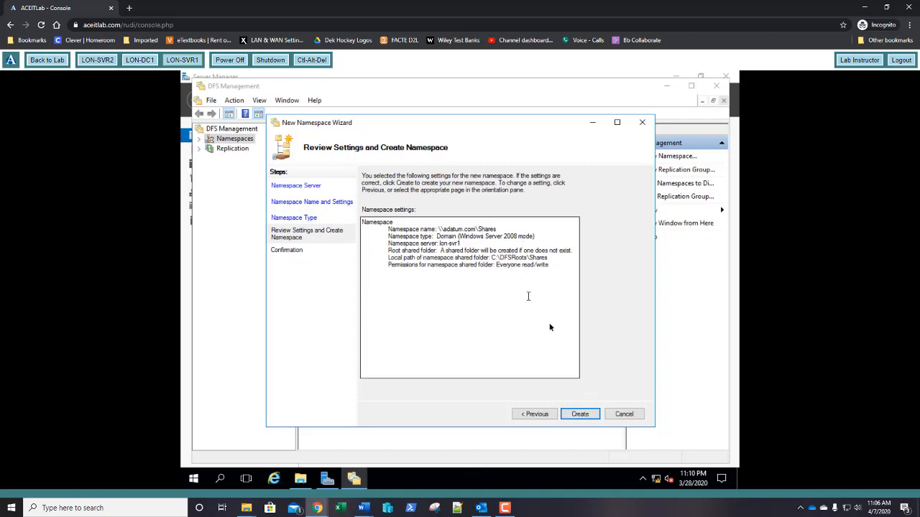
- Create \\adatum.com\Shares, inspect the directory service error on the failed task, and close the wizard
left_click(585, 417)
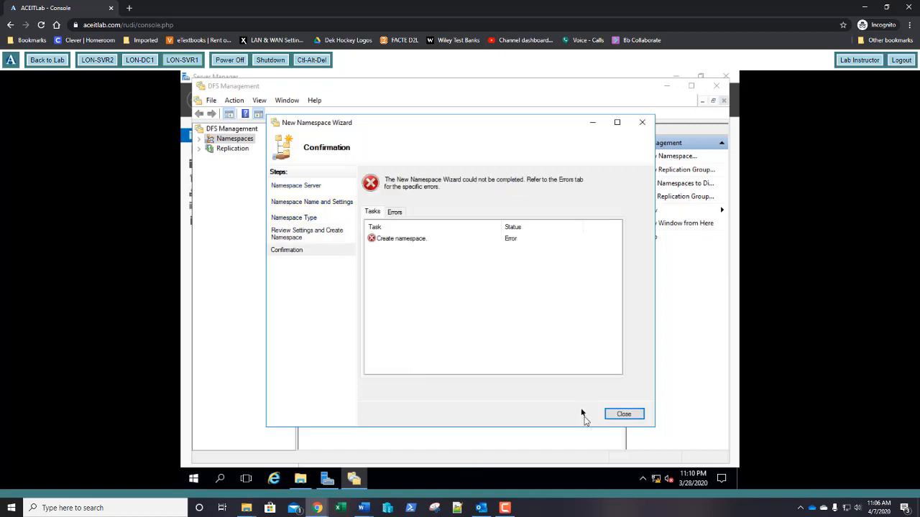
left_click(445, 241)
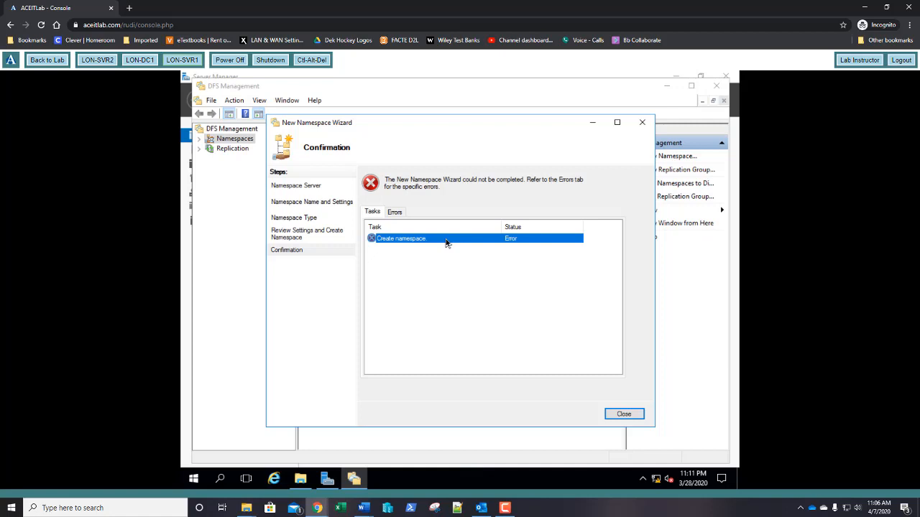
left_click(396, 212)
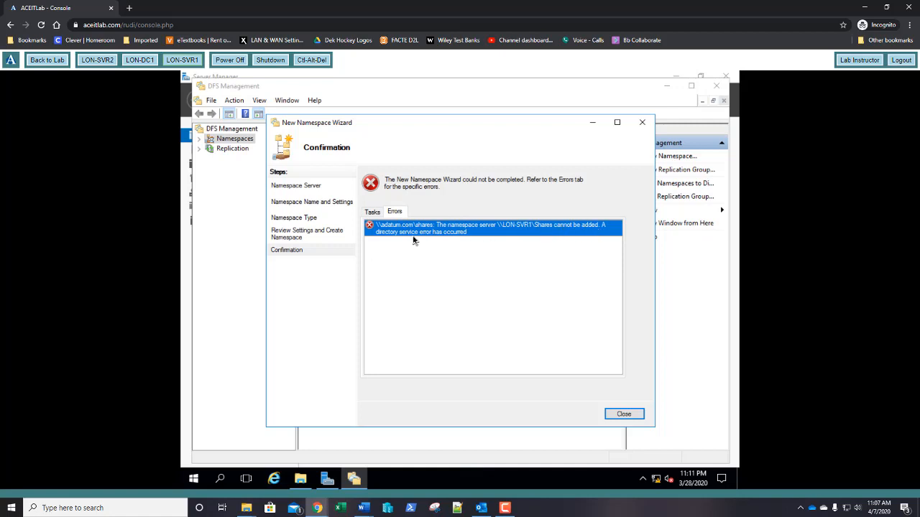
left_click(623, 415)
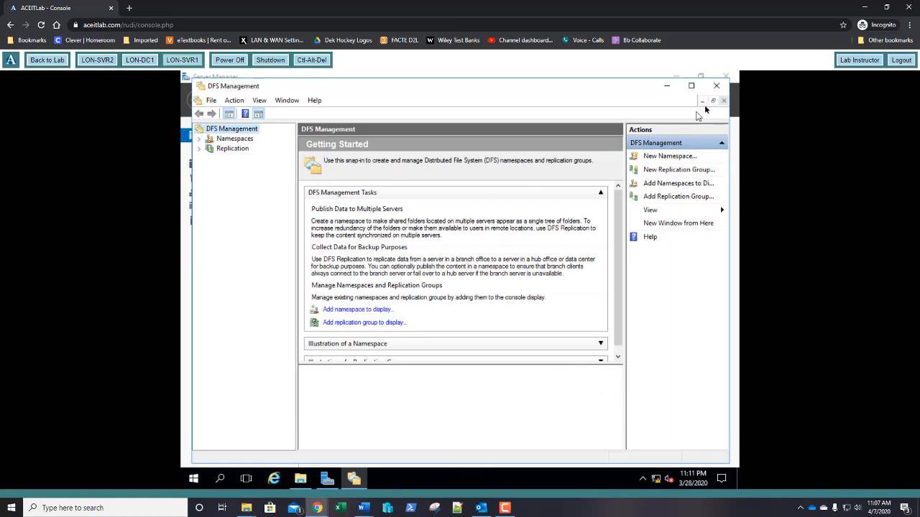
- Relaunch DFS Management from Tools and start New Namespace from the Namespaces node
left_click(716, 86)
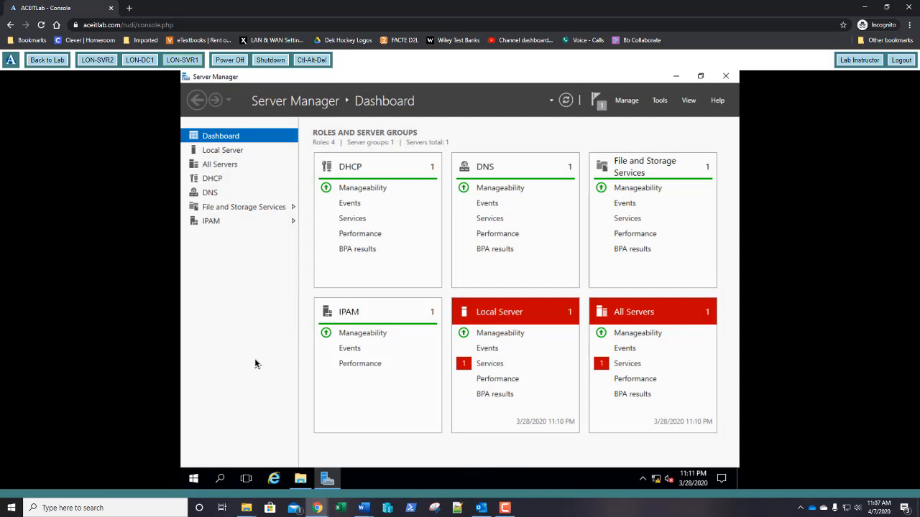
left_click(660, 100)
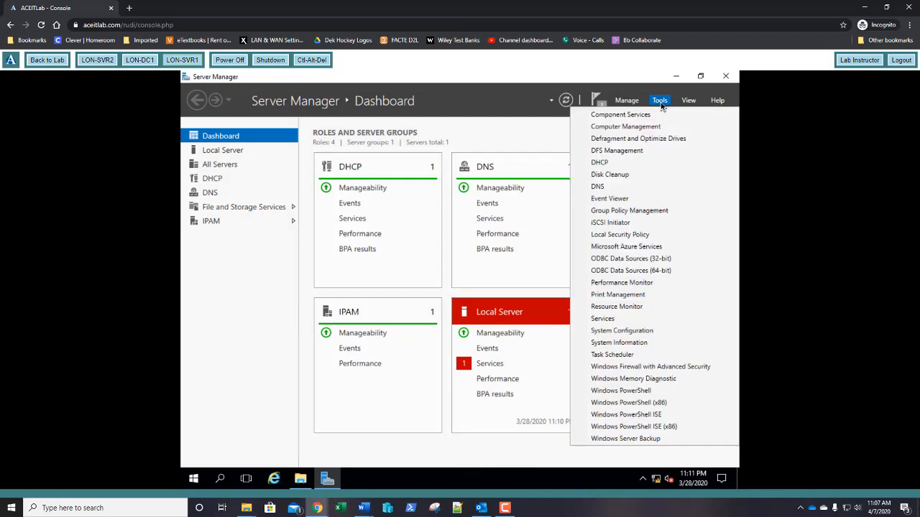
left_click(623, 151)
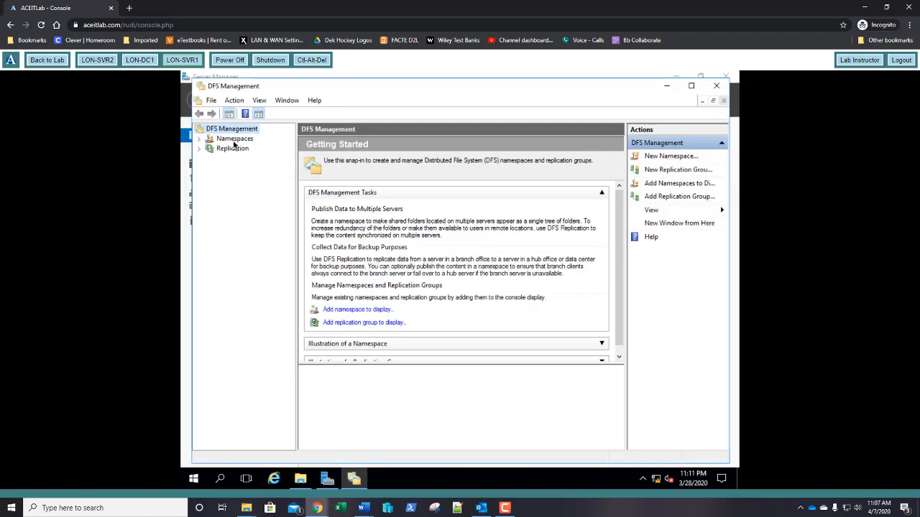
left_click(235, 140)
right_click(235, 141)
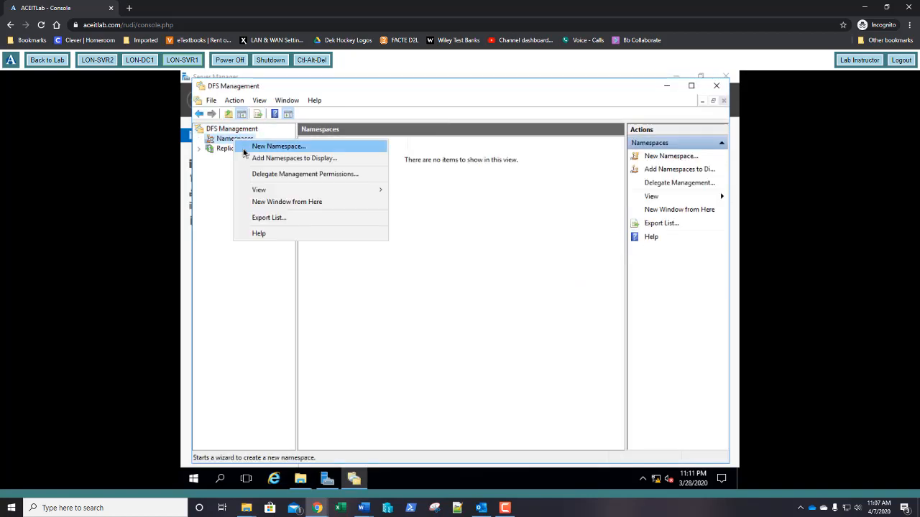
left_click(244, 147)
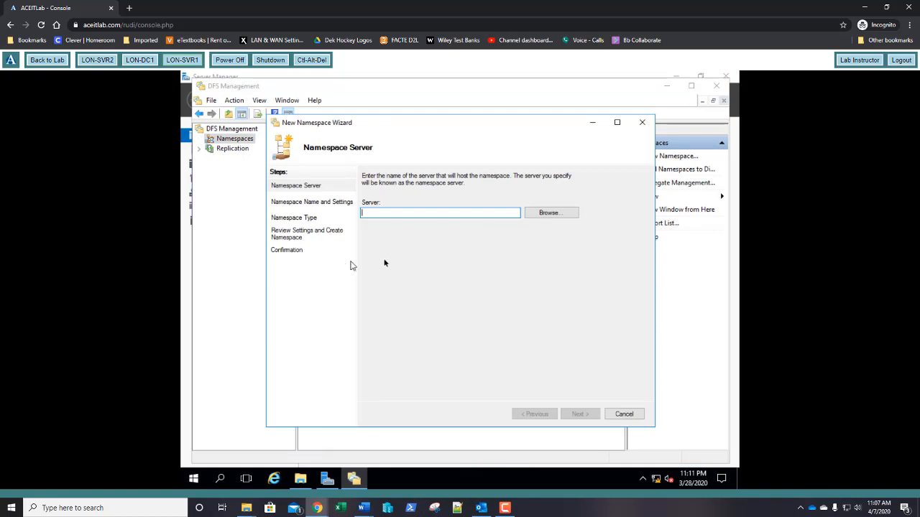
- Search for a server named 'lon', including the Advanced computer search
left_click(546, 213)
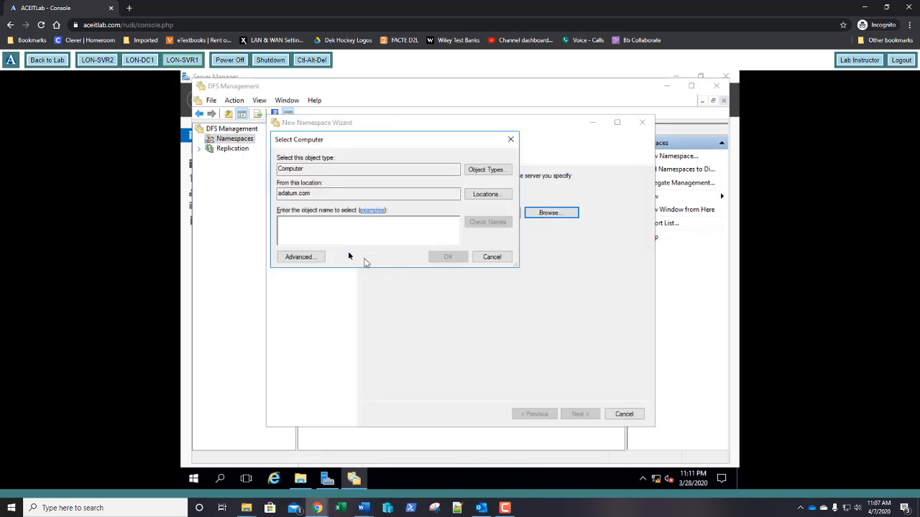
type("lon")
key("Return")
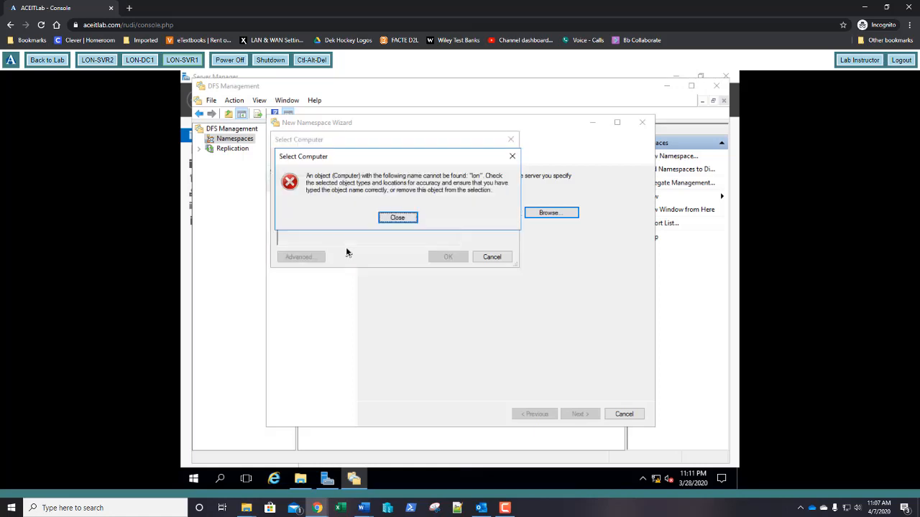
left_click(386, 216)
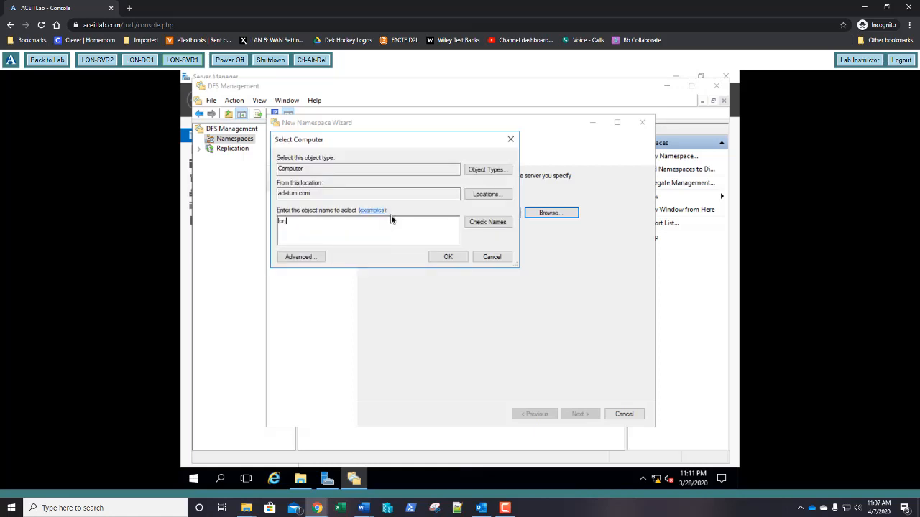
left_click(318, 254)
left_click(408, 250)
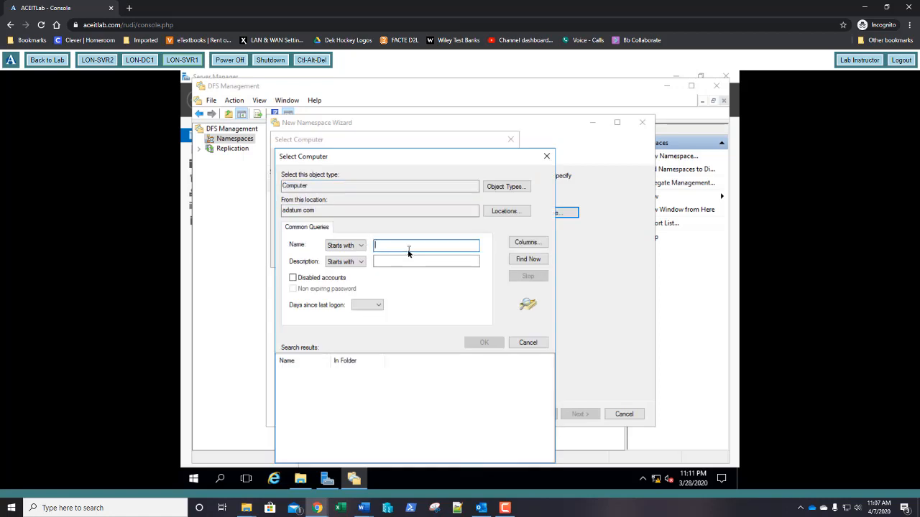
type("lon")
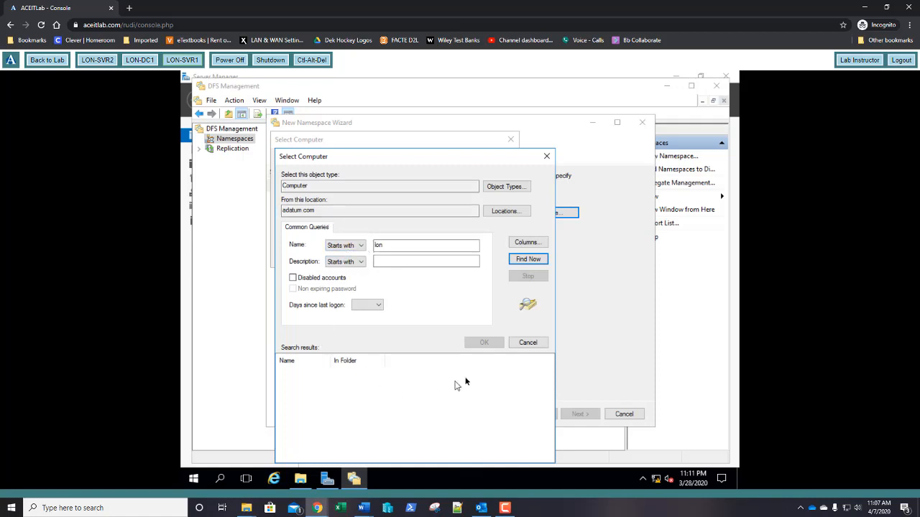
- Cancel both search dialogs and the New Namespace Wizard, confirming the cancellation
left_click(524, 344)
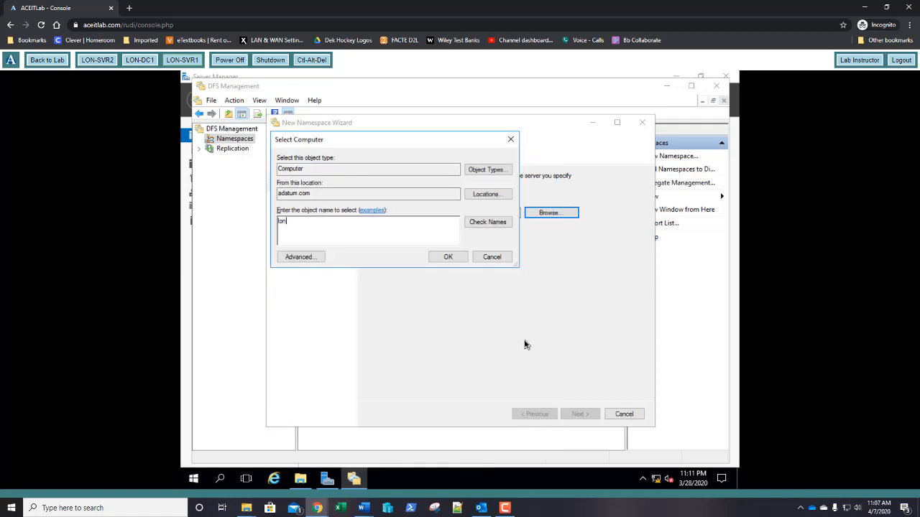
left_click(491, 257)
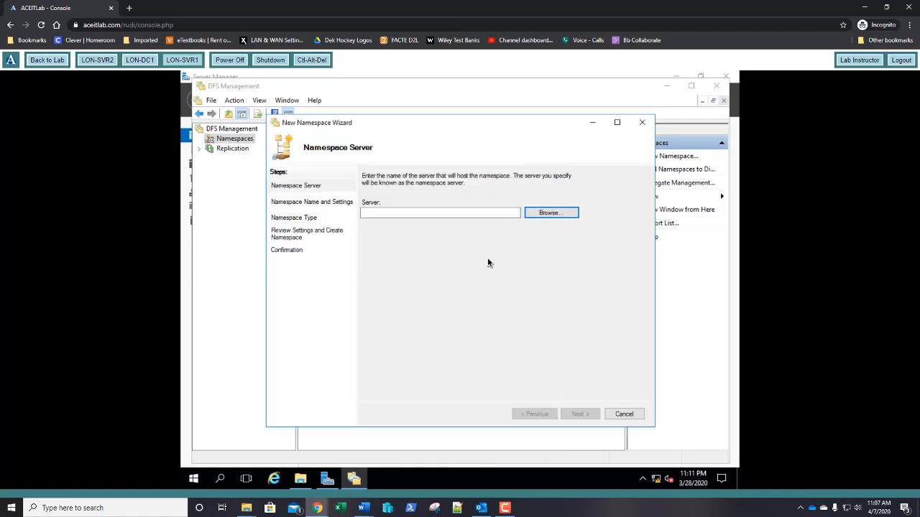
left_click(623, 416)
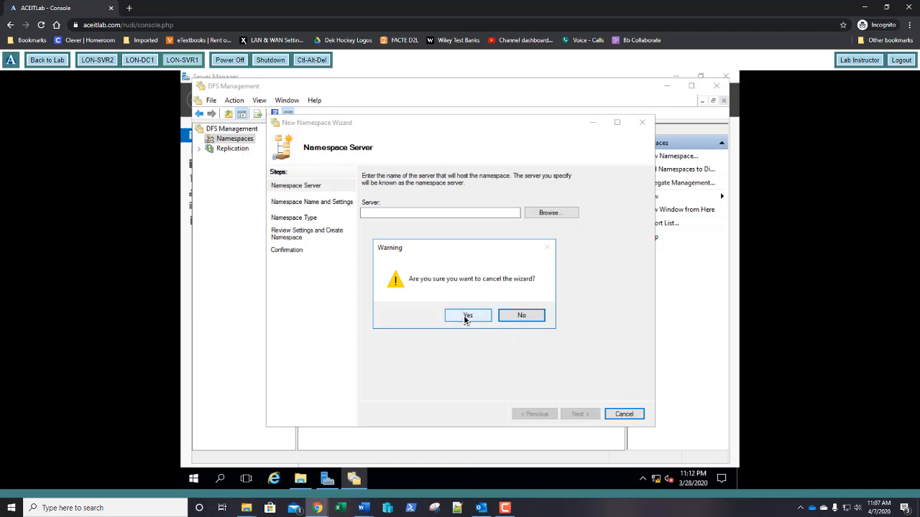
left_click(465, 316)
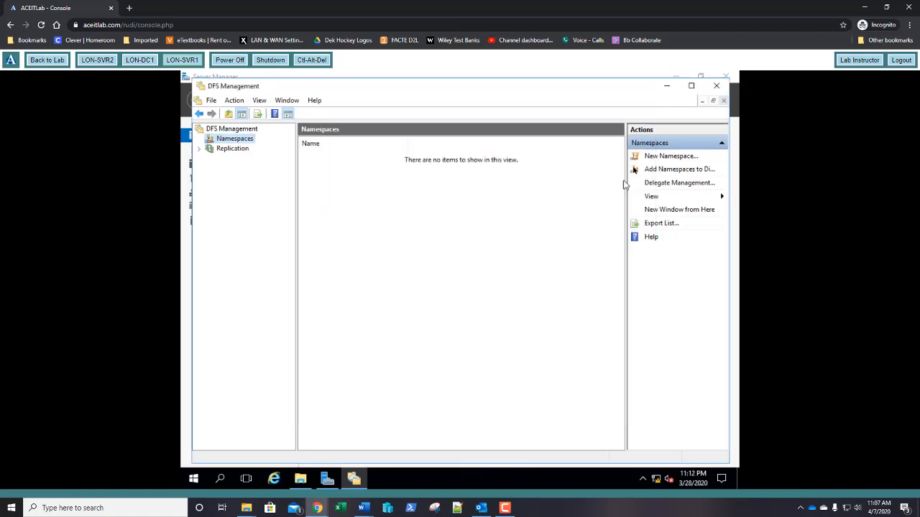
- Close DFS Management to return to the Server Manager dashboard
left_click(716, 85)
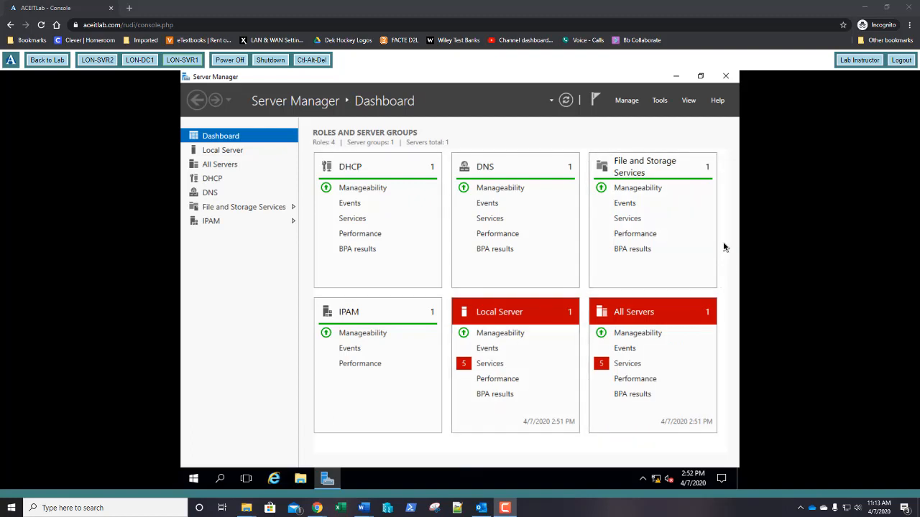
- Start the stopped Distributed Transaction Coordinator and Diagnostic Policy services, then refresh the dashboard
left_click(626, 366)
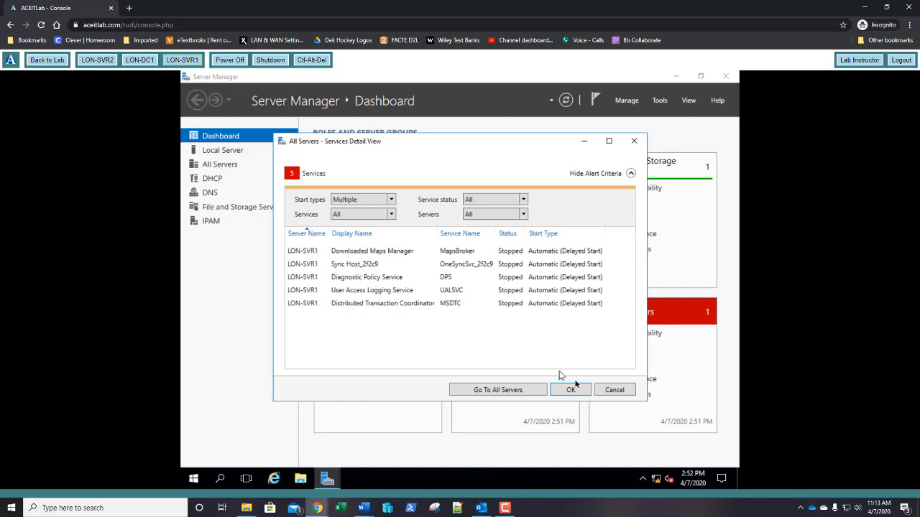
right_click(367, 307)
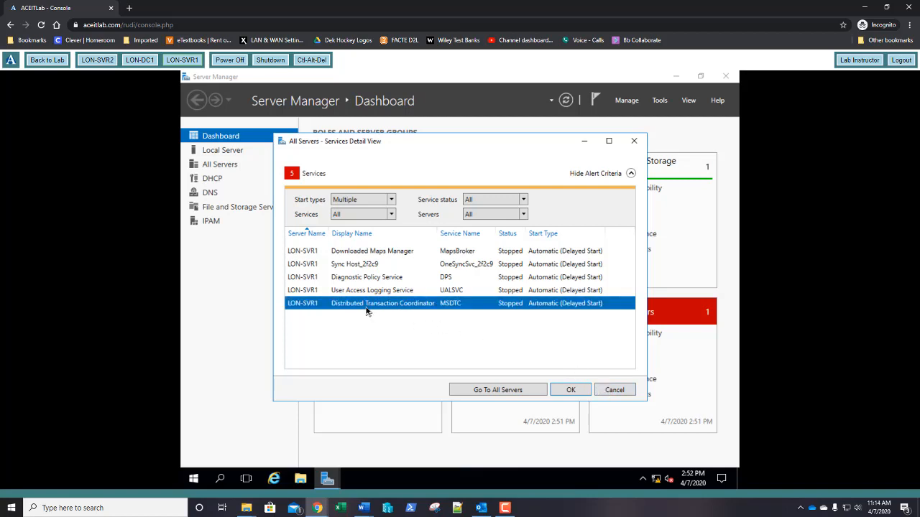
left_click(383, 315)
right_click(363, 291)
left_click(366, 291)
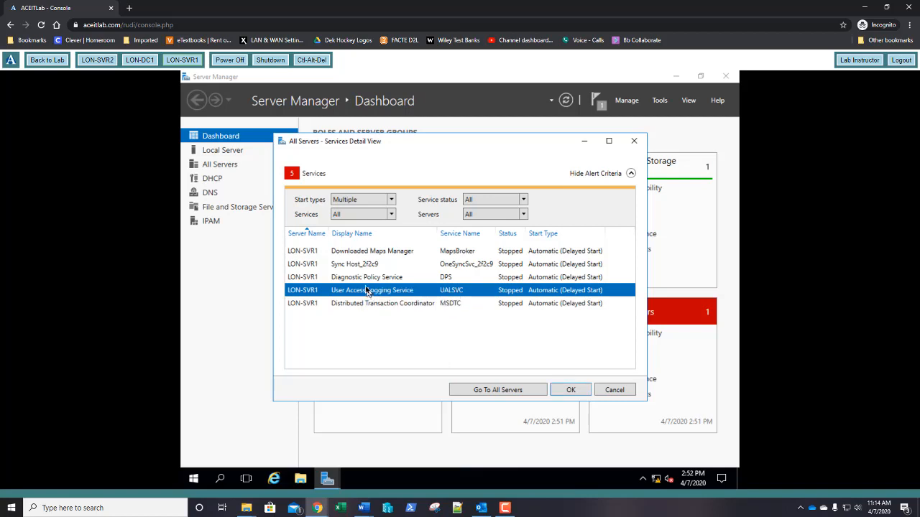
left_click(367, 279)
right_click(365, 280)
left_click(373, 288)
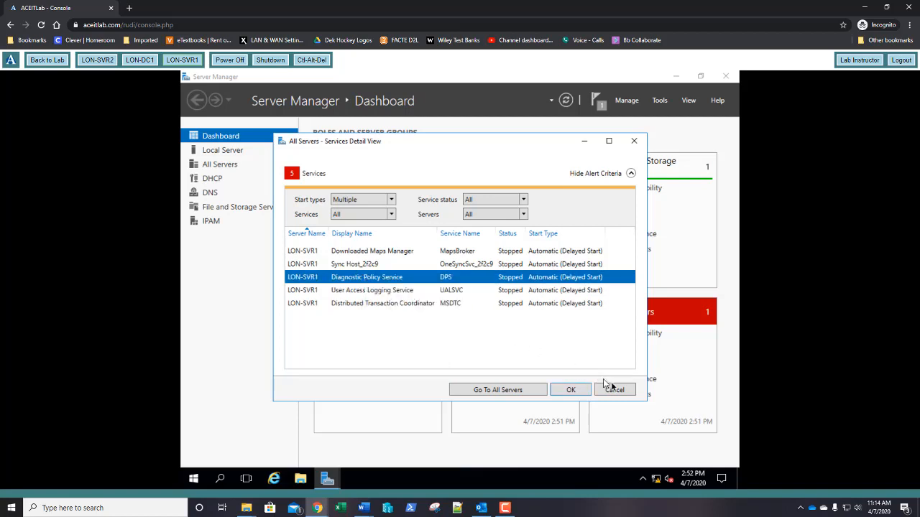
left_click(571, 390)
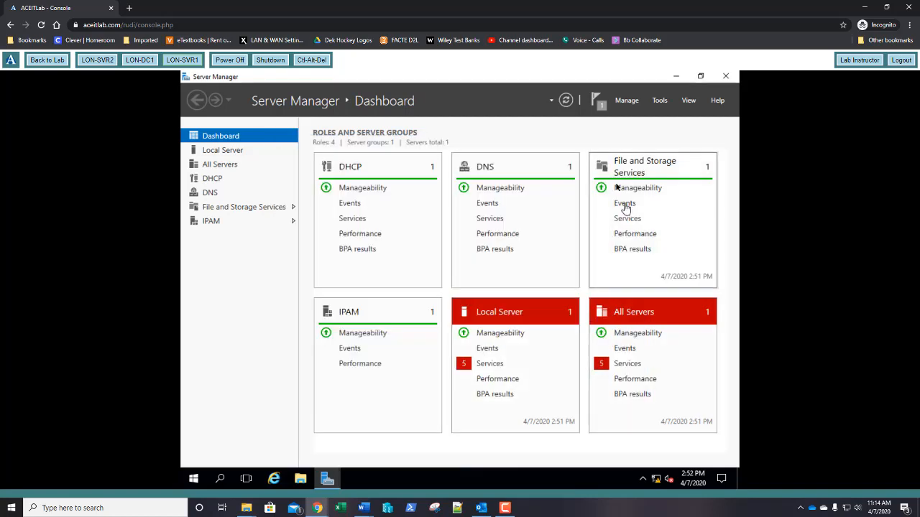
left_click(566, 101)
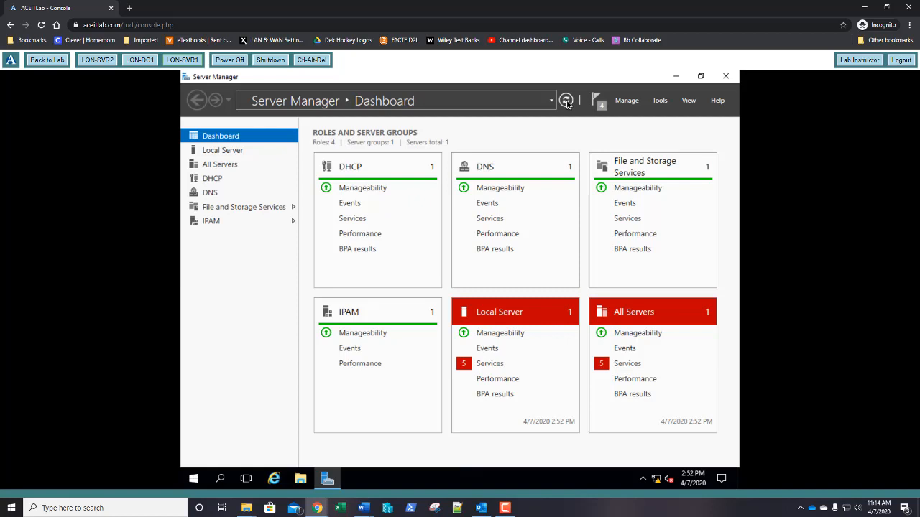
- Refresh the service counts and launch DFS Management from the Tools menu
left_click(566, 102)
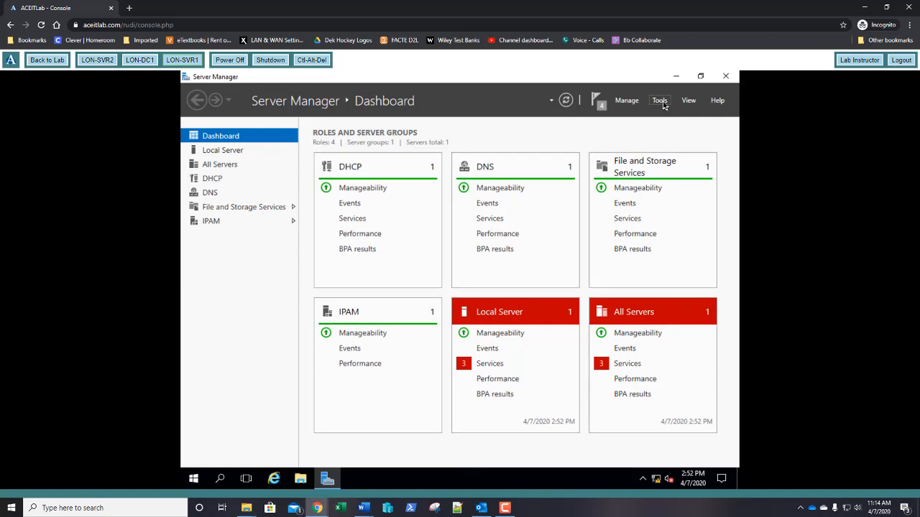
left_click(661, 102)
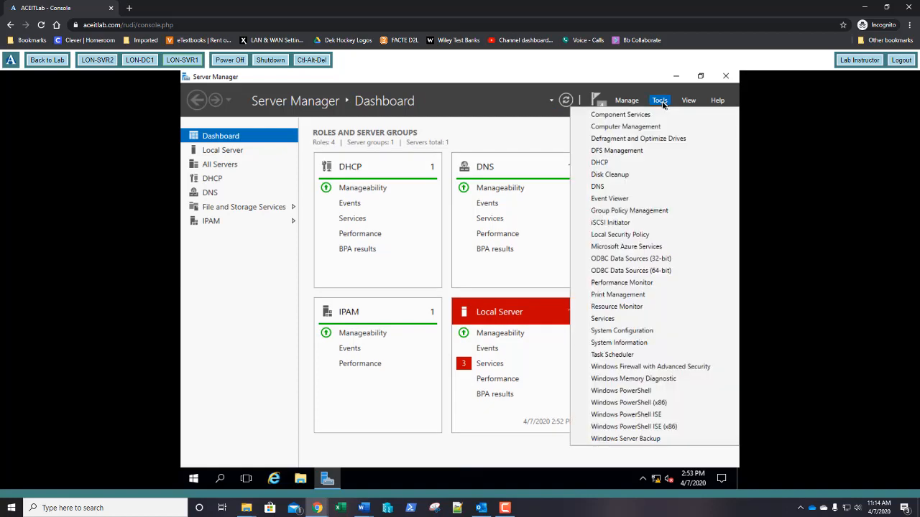
left_click(626, 152)
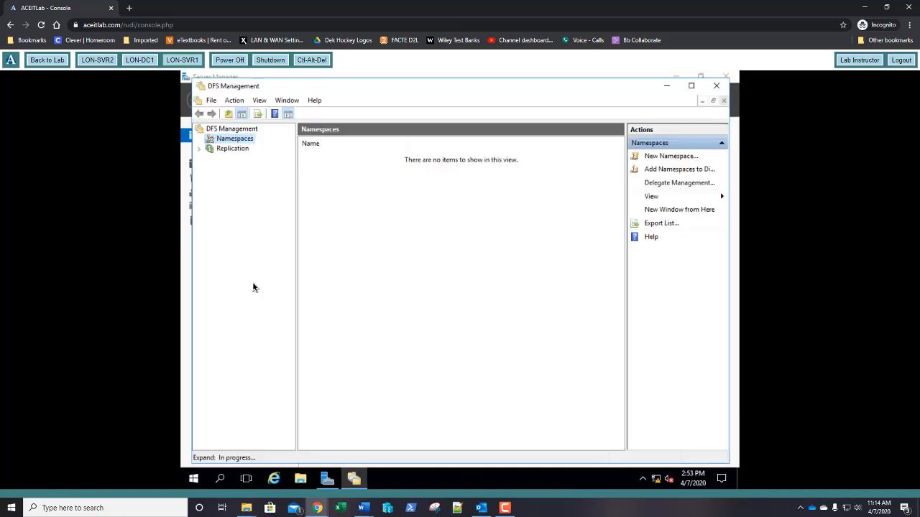
right_click(232, 141)
- Start a new namespace hosted on server LON-SVR1
left_click(243, 146)
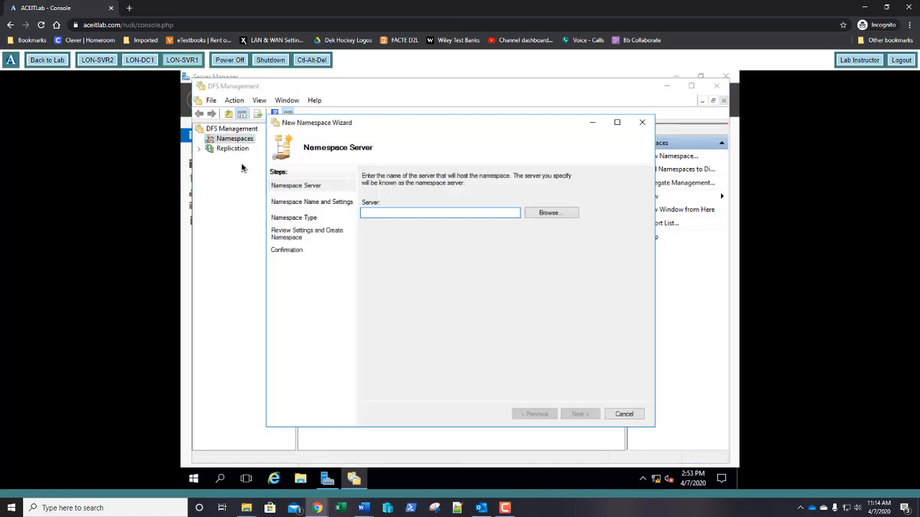
left_click(548, 219)
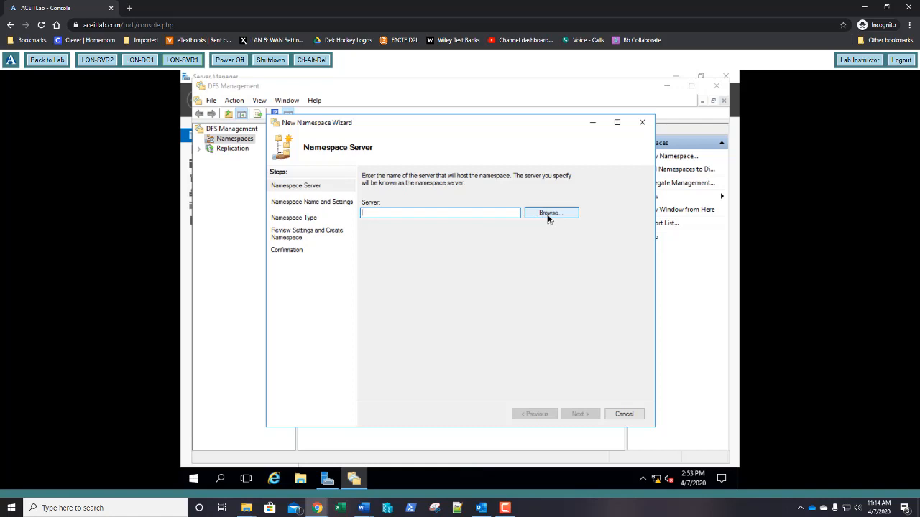
left_click(548, 217)
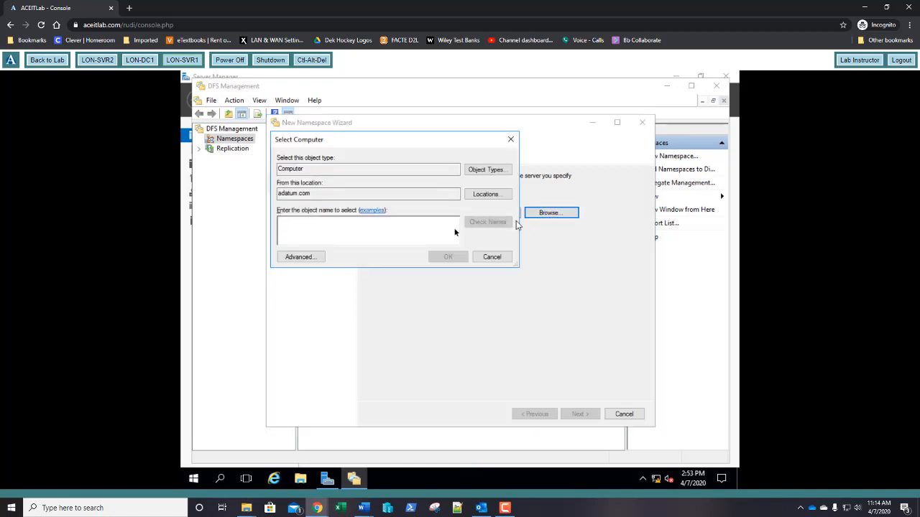
type("lo")
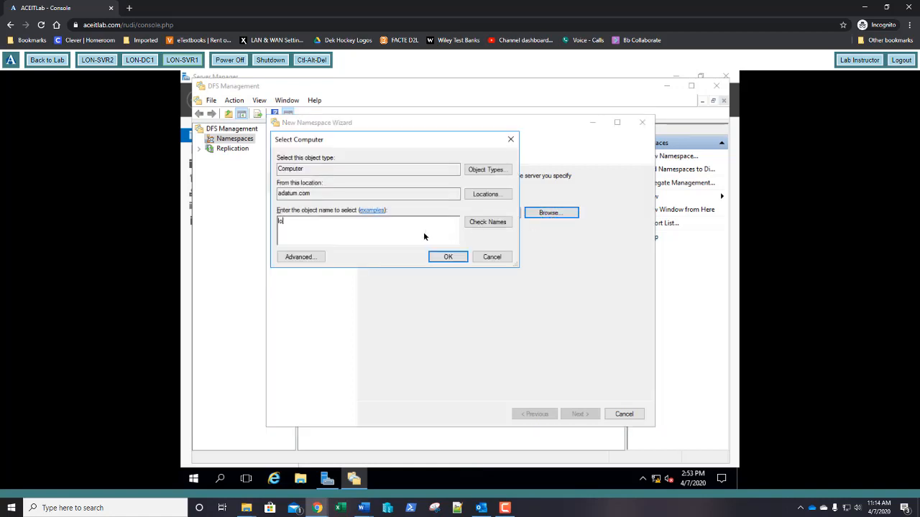
type("n-svr1")
left_click(486, 223)
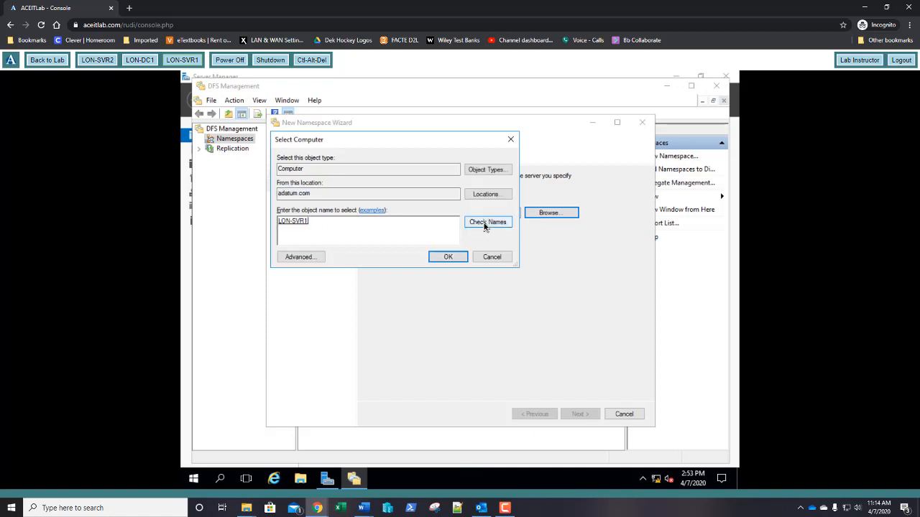
left_click(444, 259)
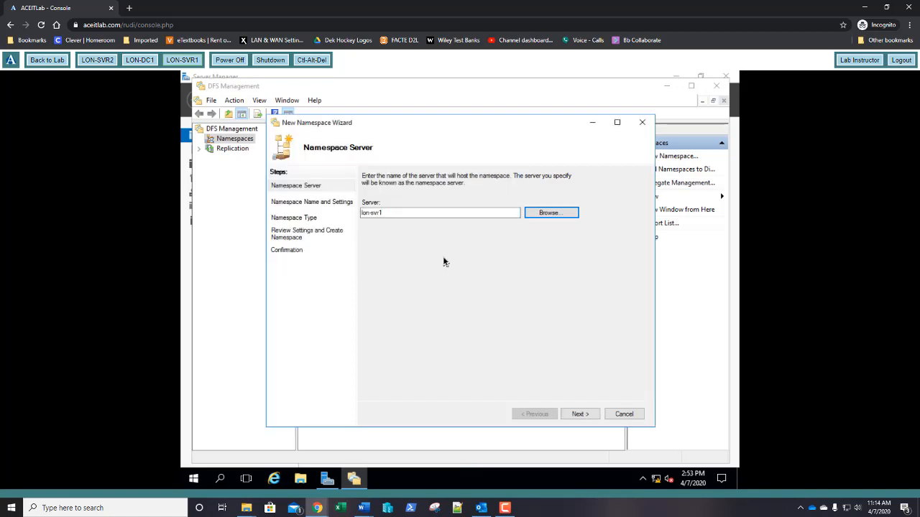
- Name the namespace Shares and give all users read and write permissions
left_click(577, 414)
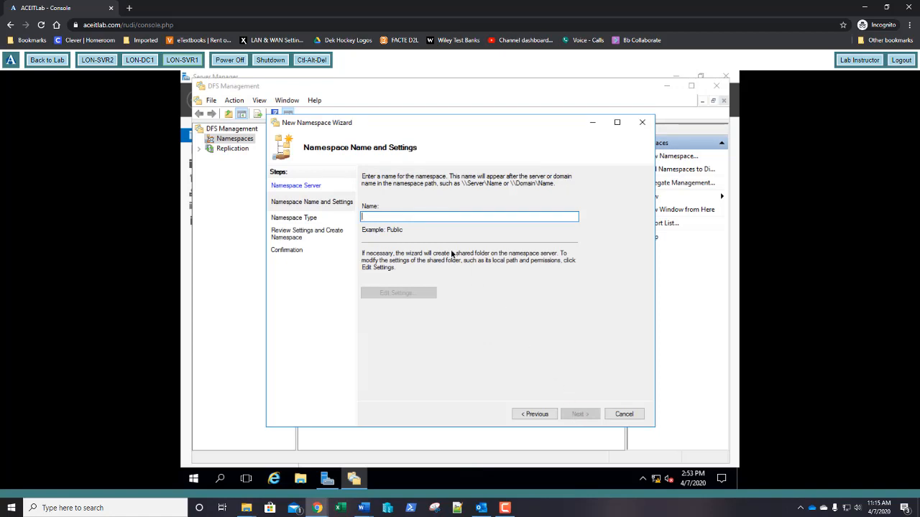
type("Shares")
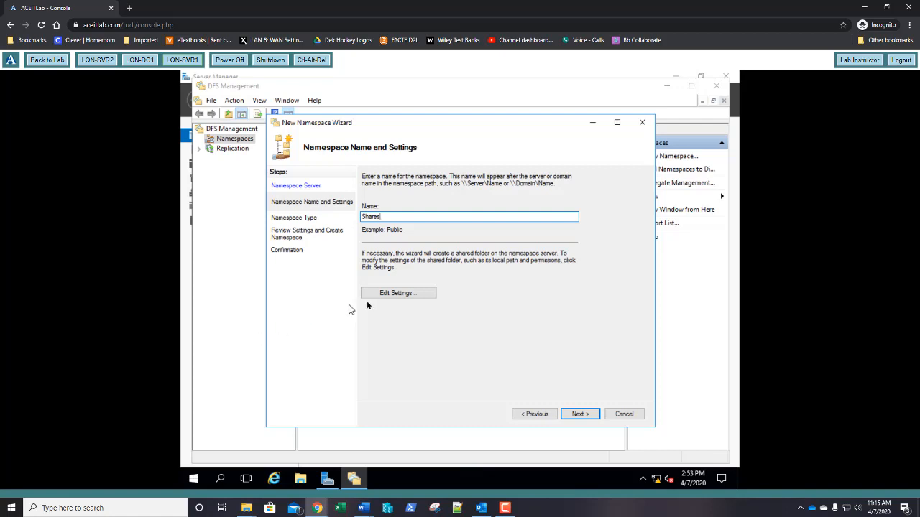
left_click(393, 300)
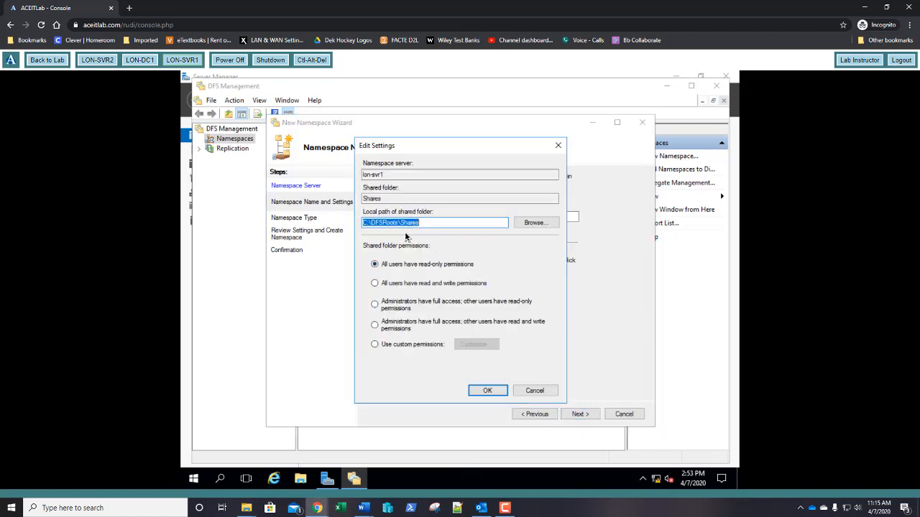
left_click(391, 285)
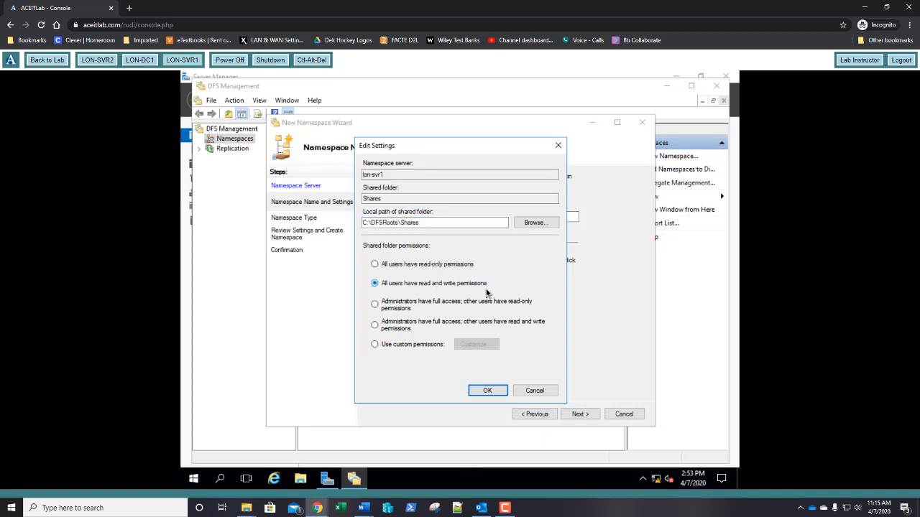
left_click(486, 392)
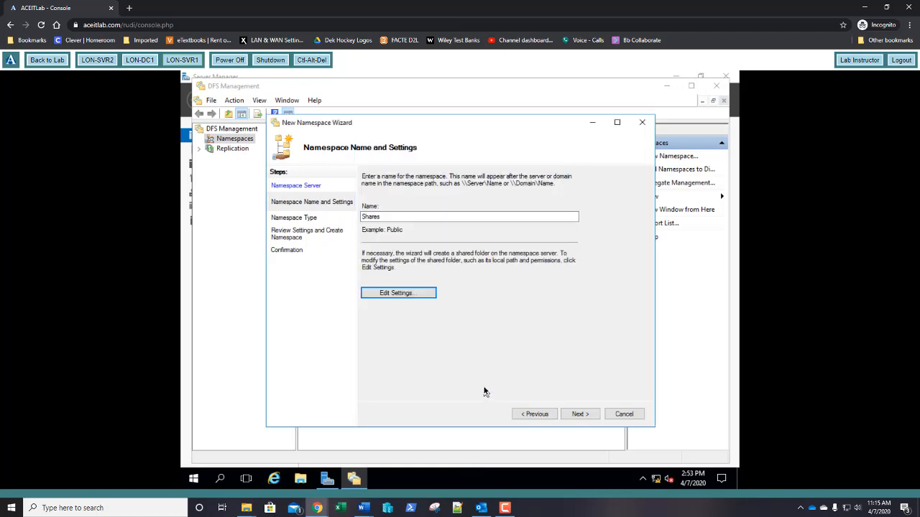
- Reuse the existing Shares folder, keep the domain-based type, and create the namespace
left_click(580, 414)
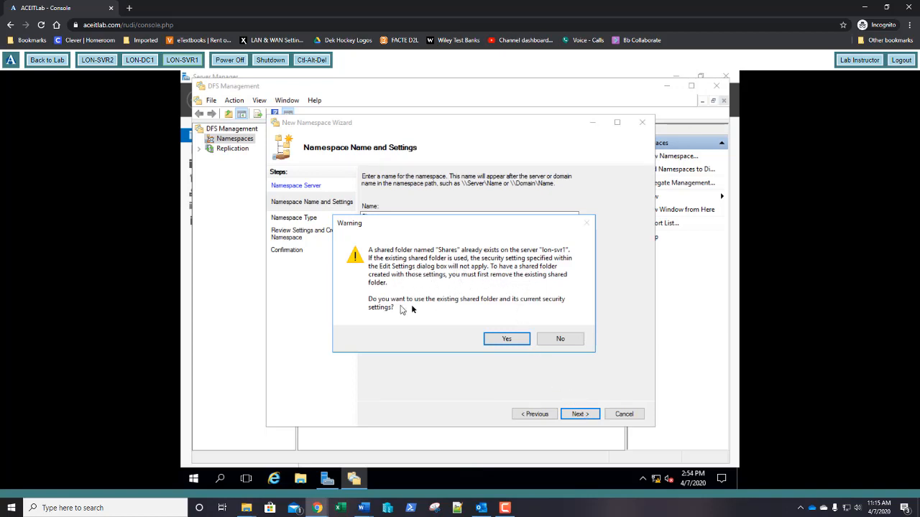
left_click(505, 338)
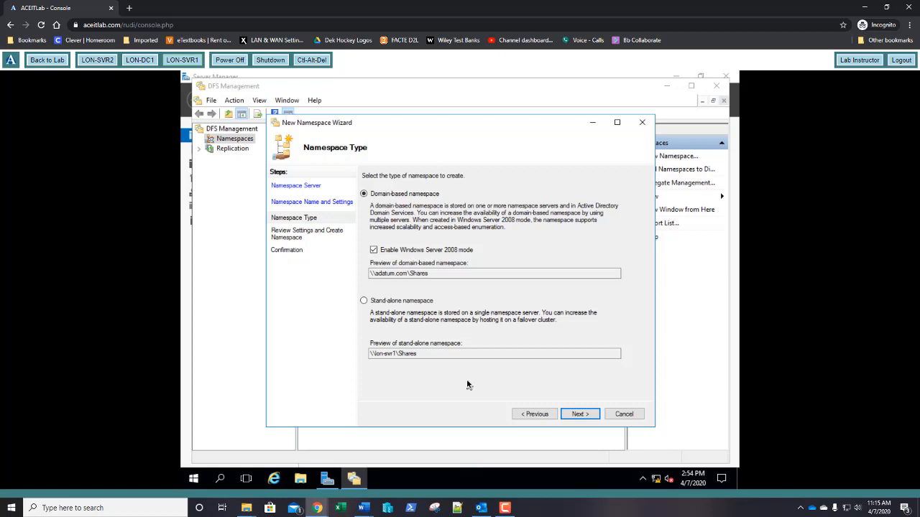
left_click(575, 415)
left_click(581, 415)
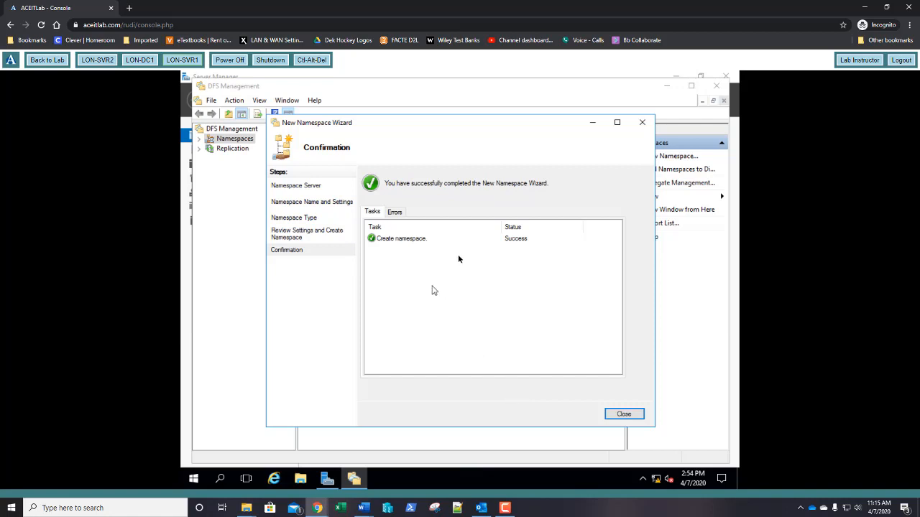
left_click(625, 414)
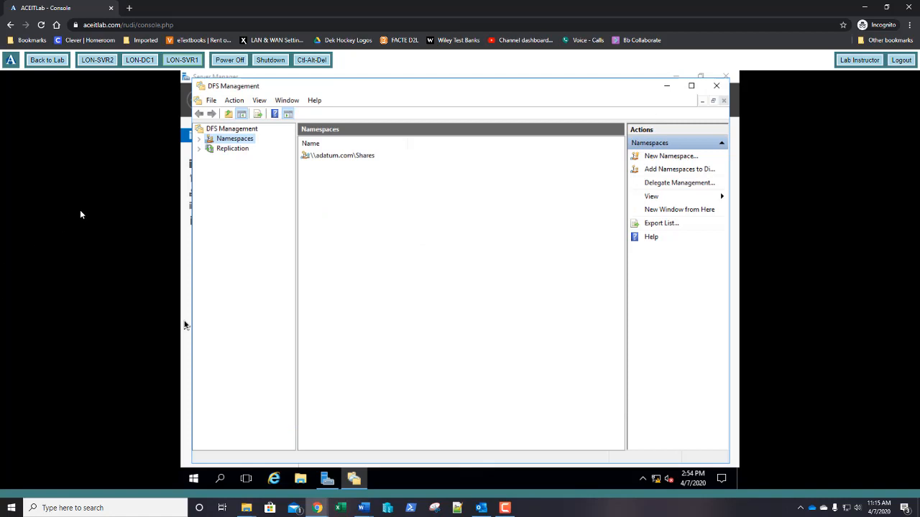
- Expand Namespaces and select \\adatum.com\Shares to view its empty folder list
left_click(199, 139)
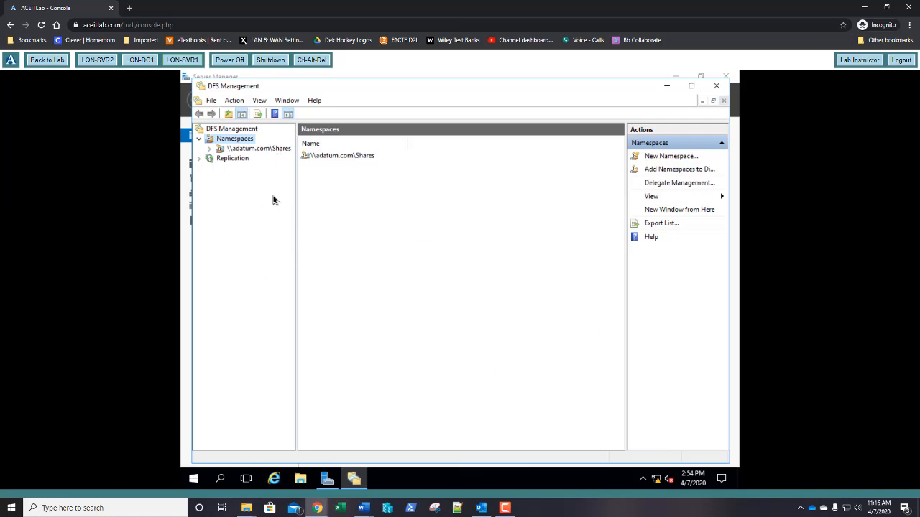
left_click(252, 151)
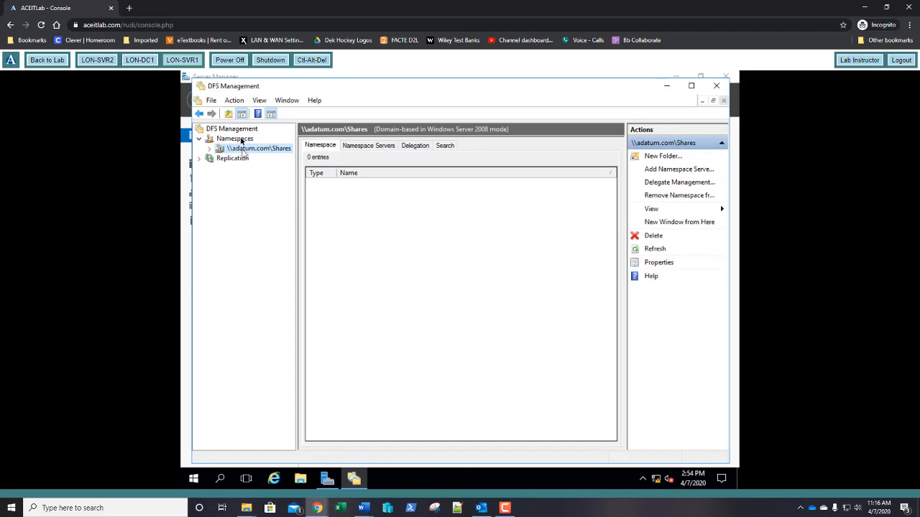
- Create a new namespace folder named LON SERVERS SHARE
left_click(236, 101)
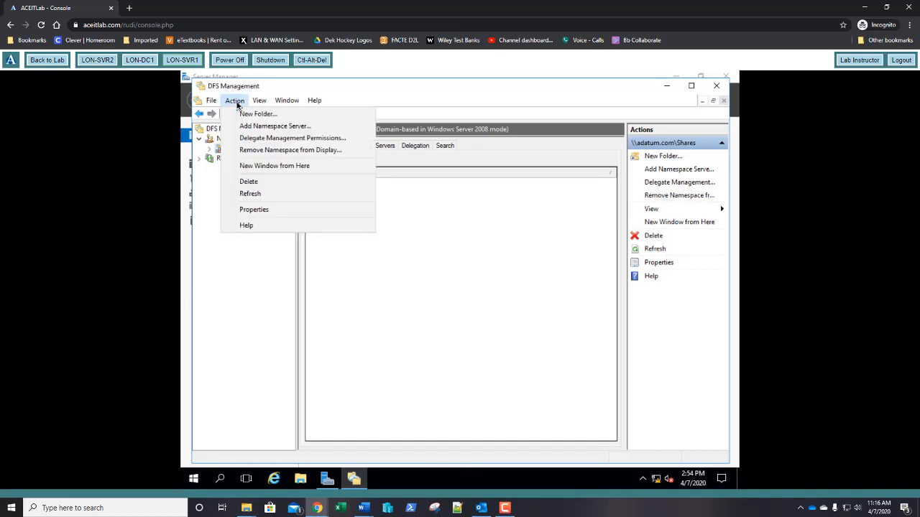
left_click(241, 116)
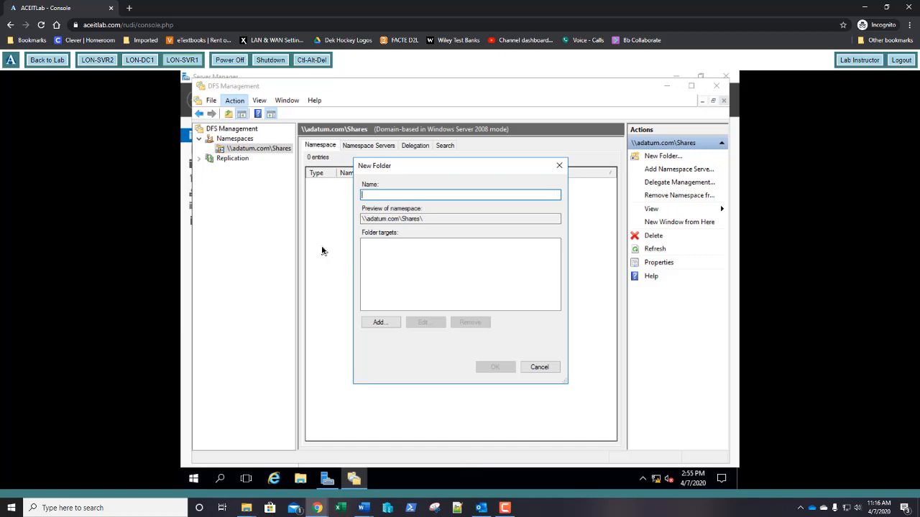
type("LON")
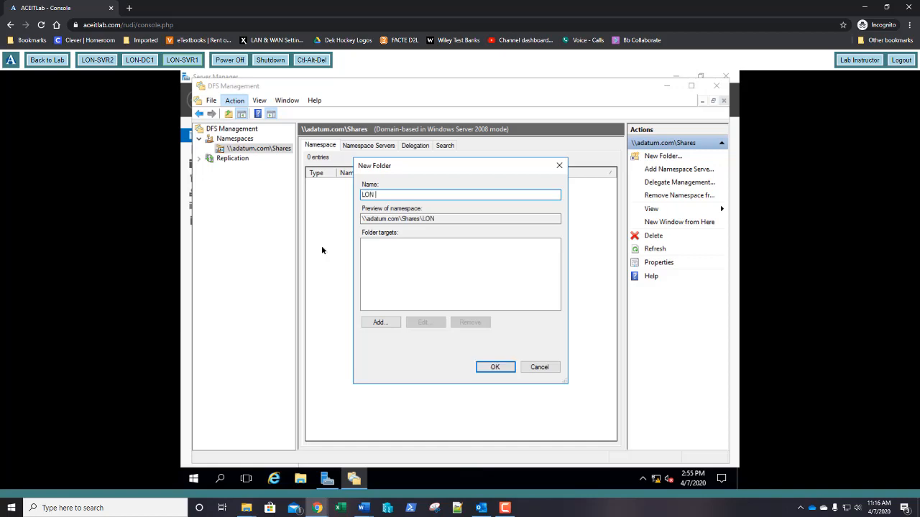
type(" SERVERS SHARE")
- Add \\LON-SVR1\Share1 as the folder's first target
left_click(379, 324)
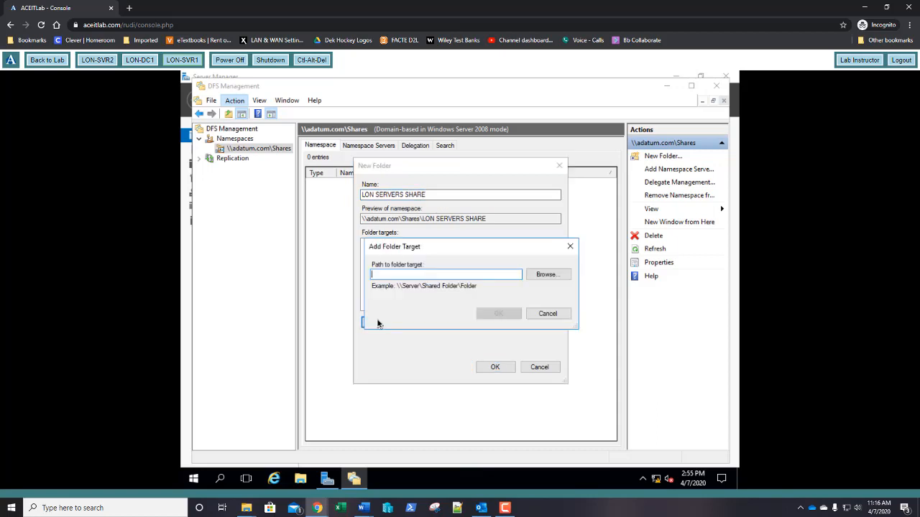
left_click(548, 276)
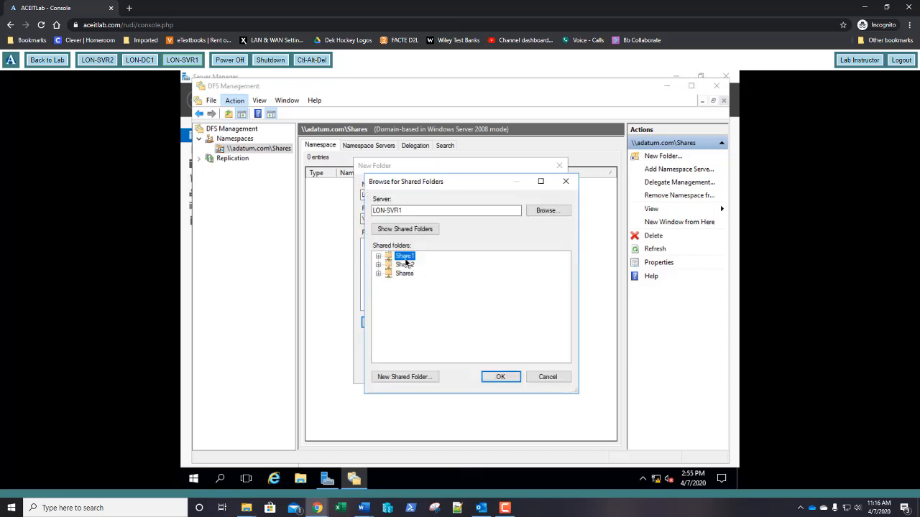
left_click(400, 213)
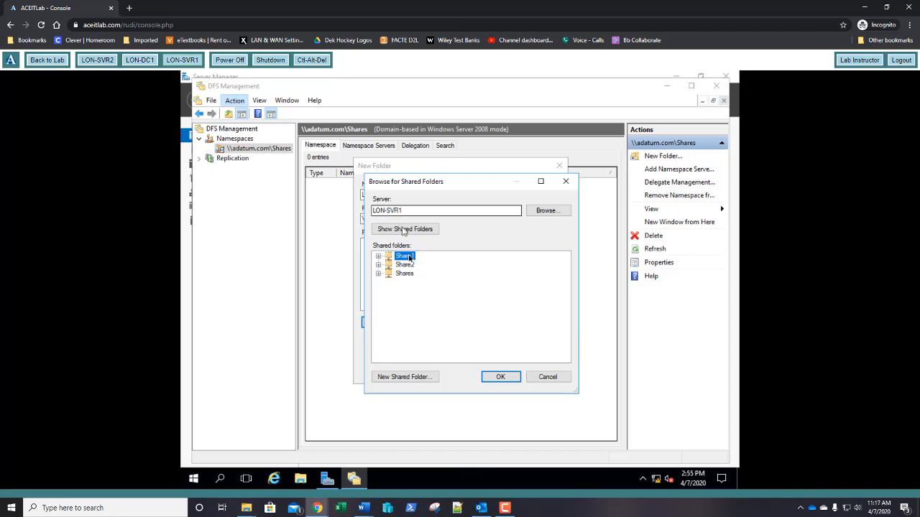
left_click(500, 378)
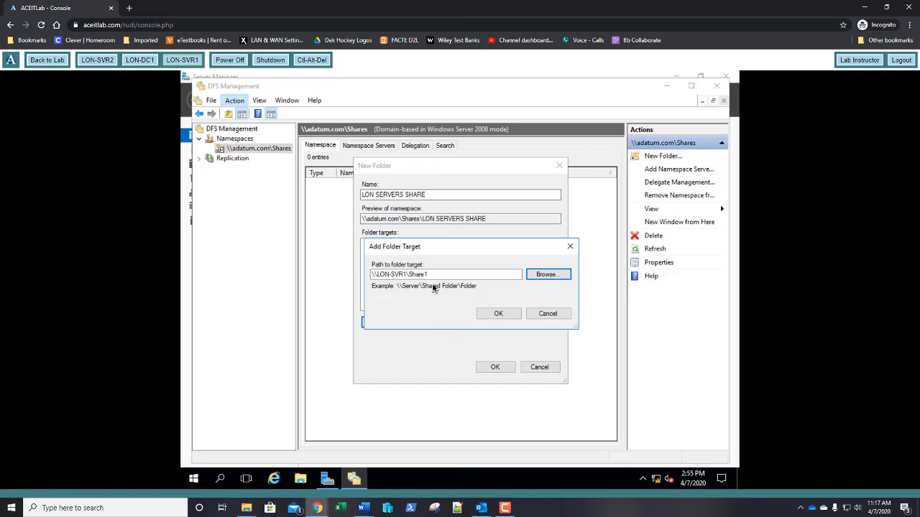
left_click(501, 317)
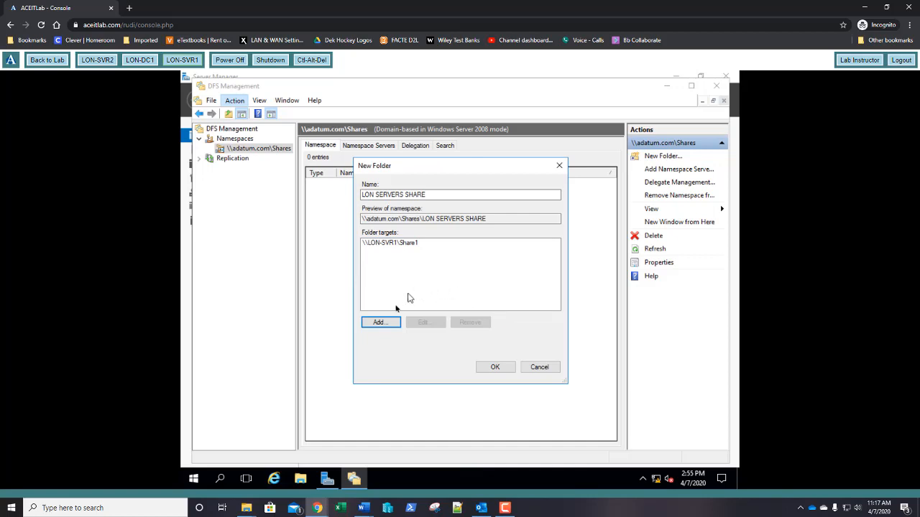
- For a second folder target, browse shared folders on server LON-SVR2
left_click(379, 323)
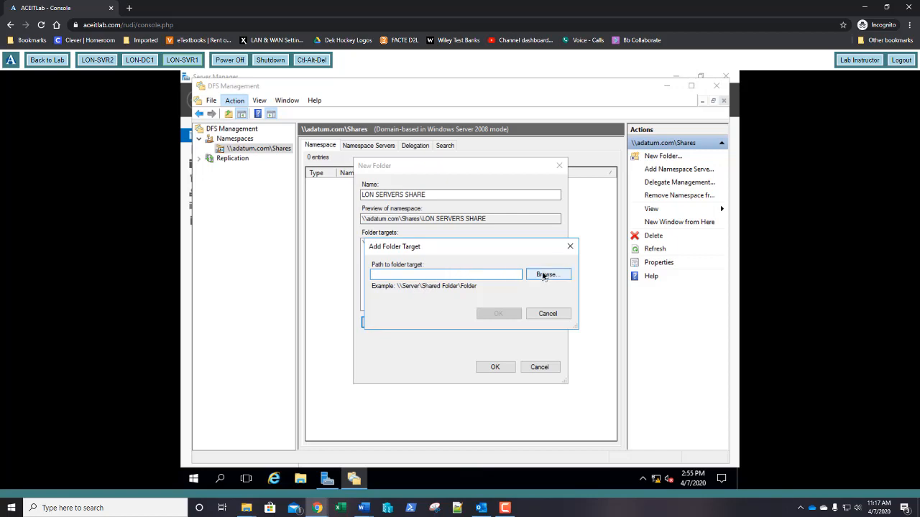
left_click(544, 276)
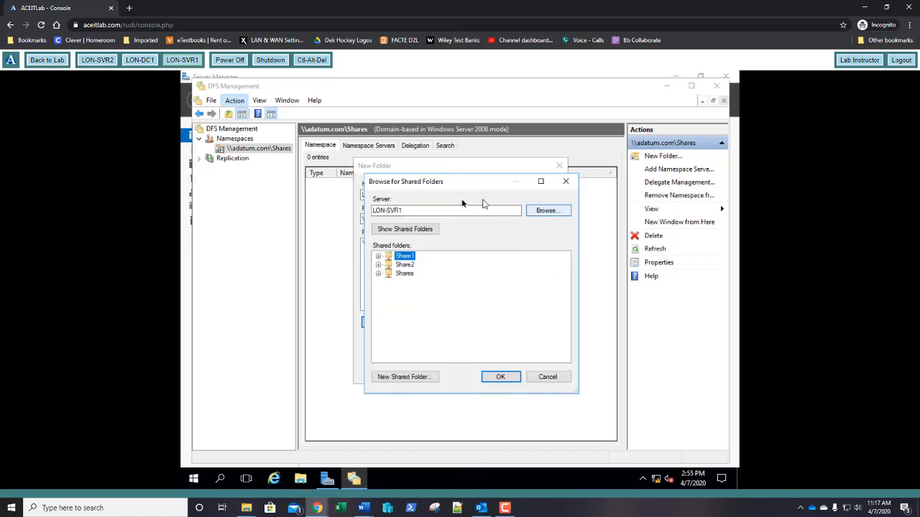
left_click(540, 211)
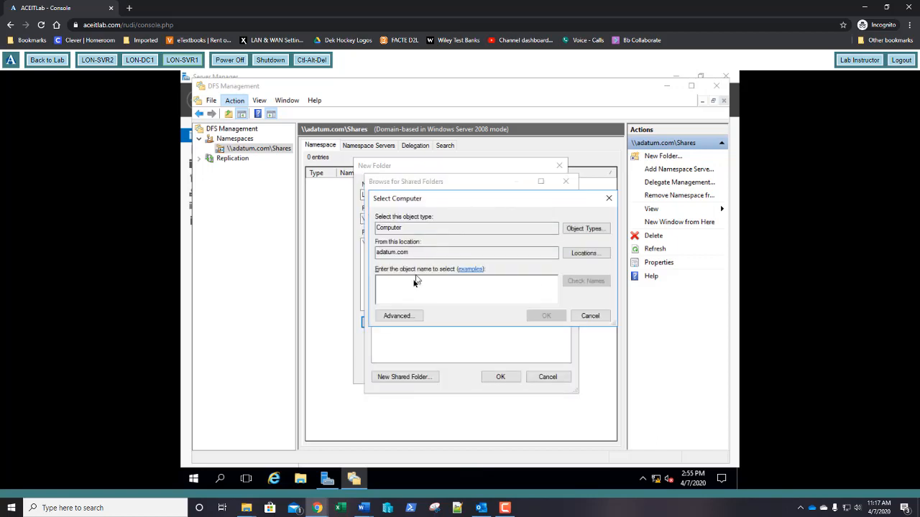
type("lon-")
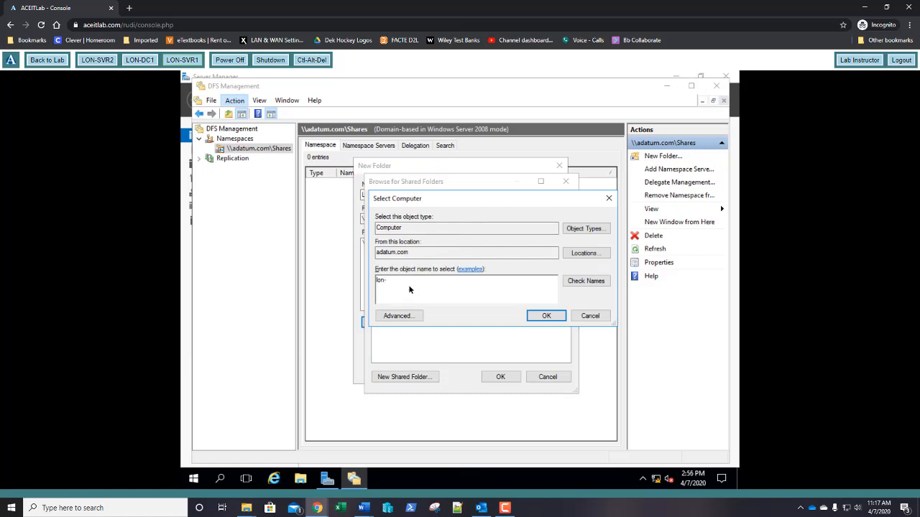
type("svr2")
left_click(578, 285)
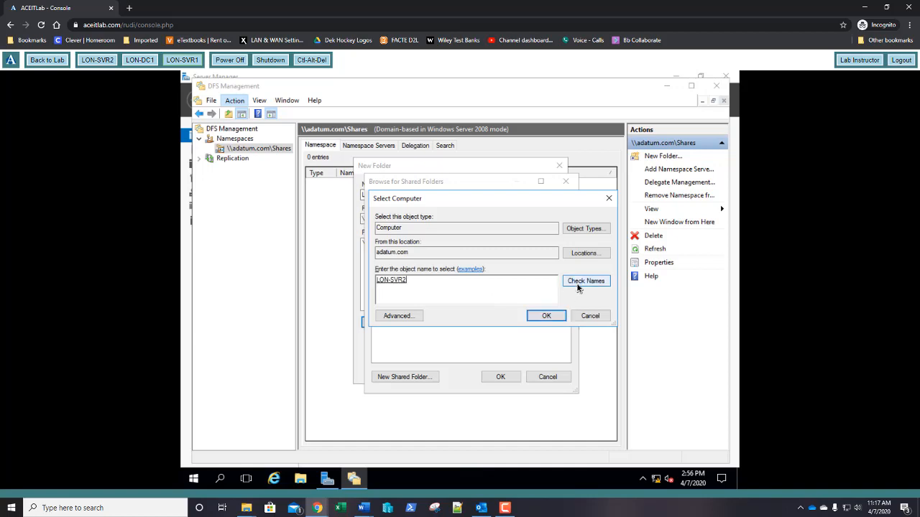
left_click(547, 316)
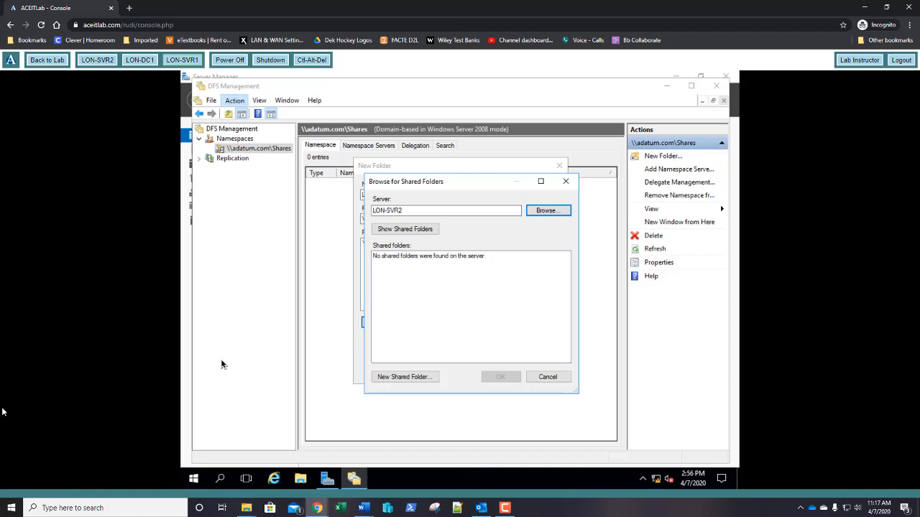
- Check the lab instructions, then switch to the LON-SVR2 virtual machine
key("alt+Tab")
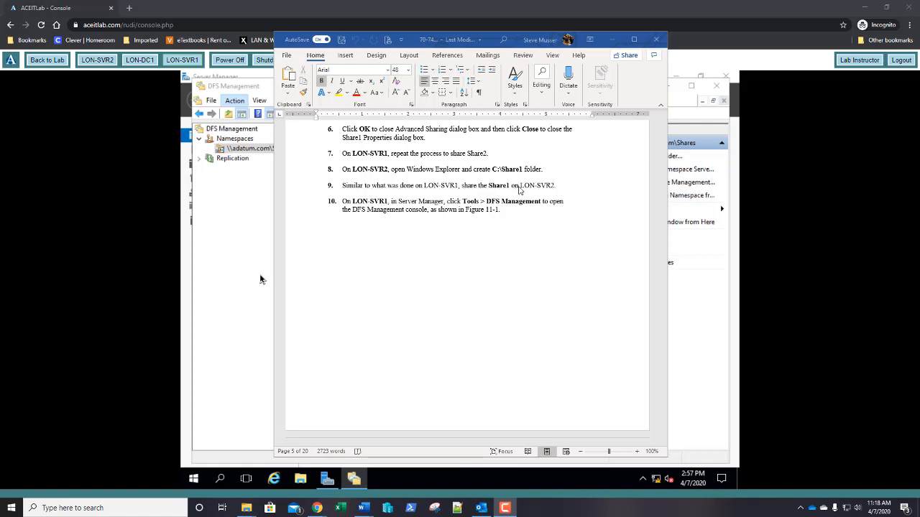
left_click(183, 269)
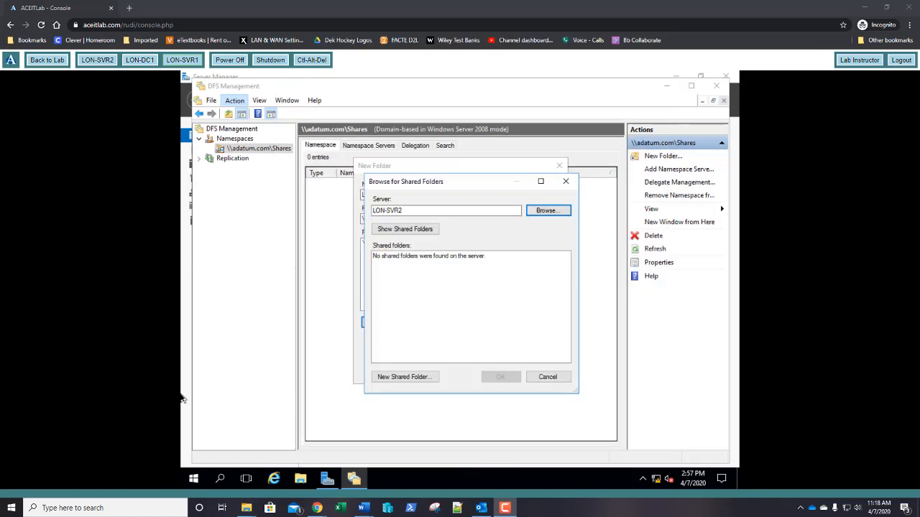
left_click(101, 63)
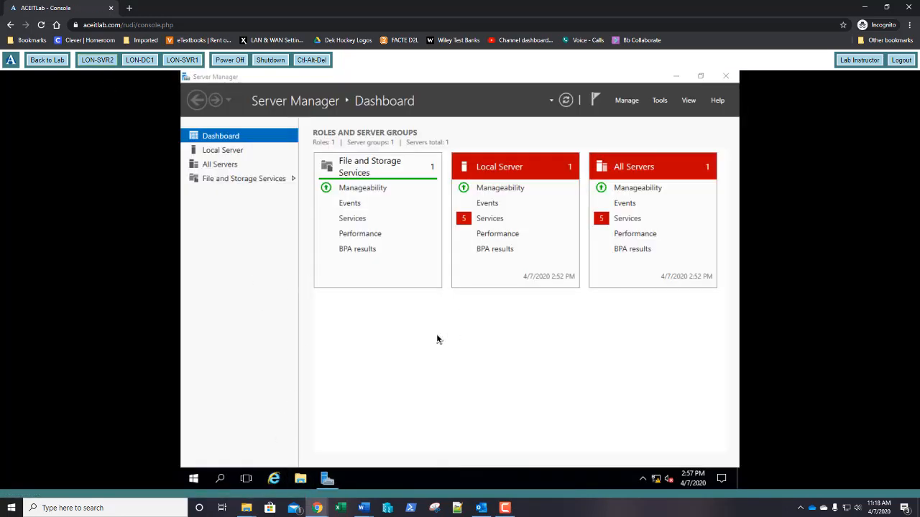
- Create a folder named Share1 on the C: drive of LON-SVR2
left_click(281, 253)
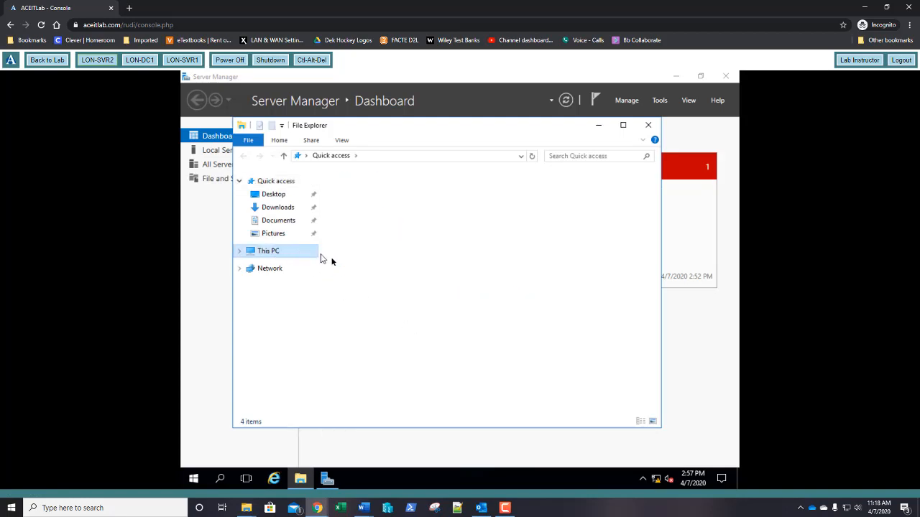
double_click(356, 296)
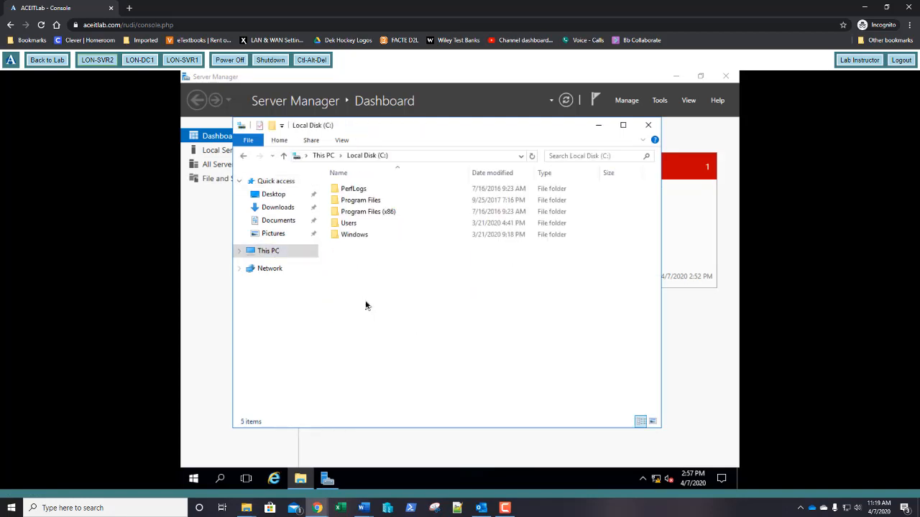
left_click(643, 141)
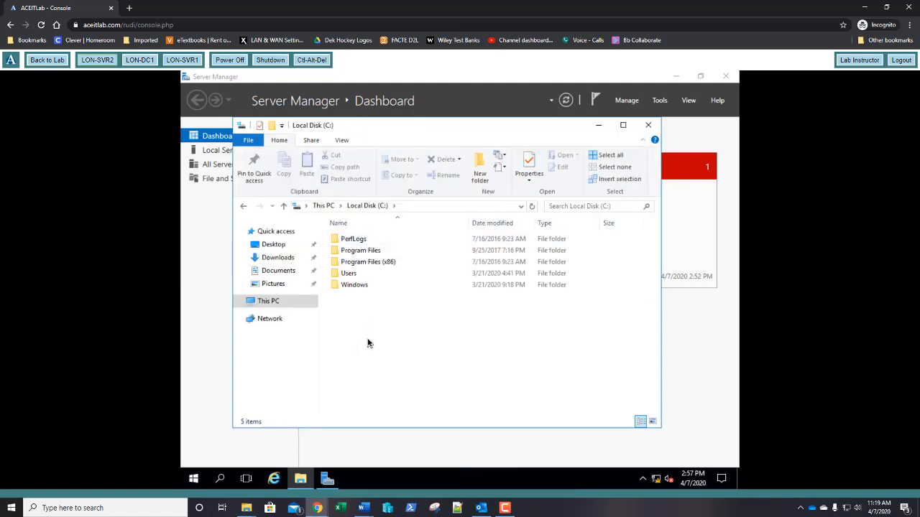
left_click(479, 176)
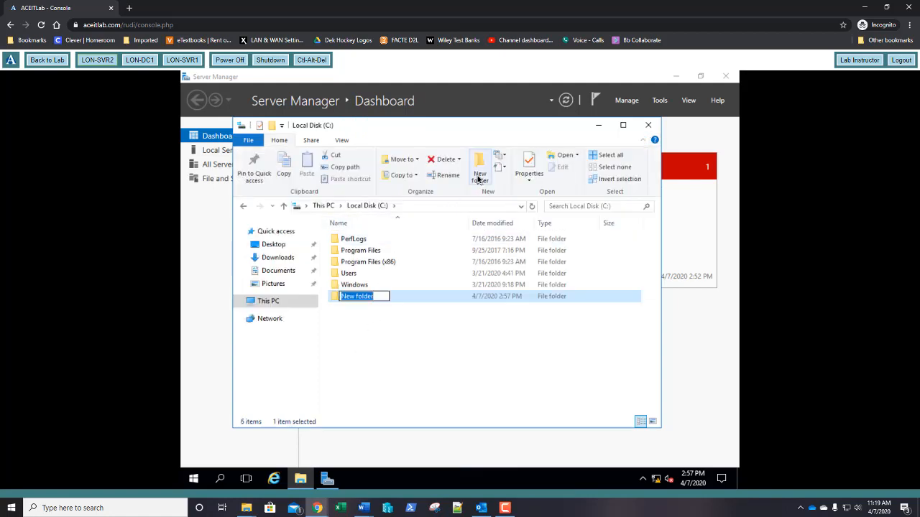
type("Sha")
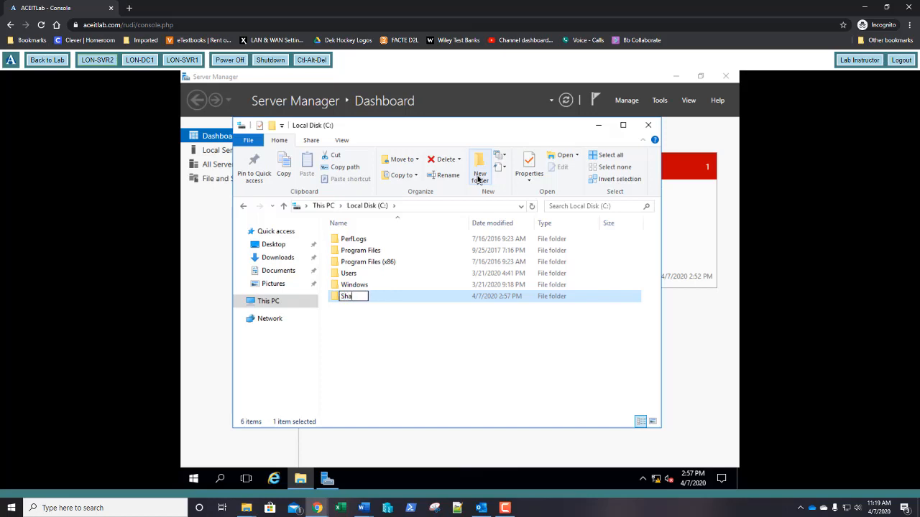
type("re1")
key("Return")
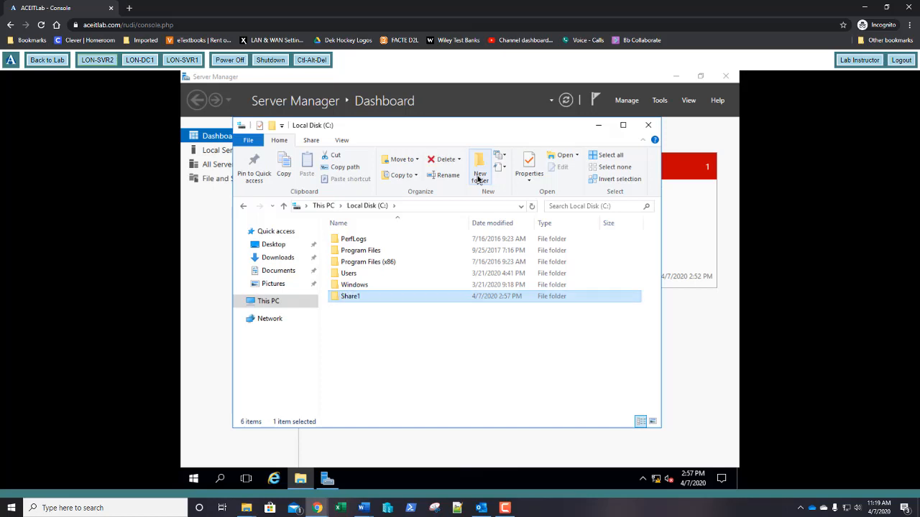
- Share Share1 via Advanced Sharing with Everyone granted Full Control
right_click(358, 301)
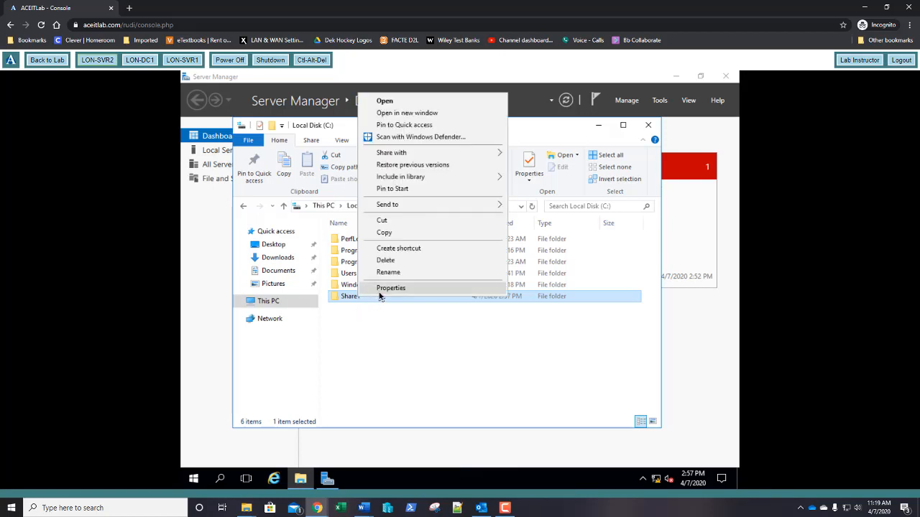
left_click(378, 292)
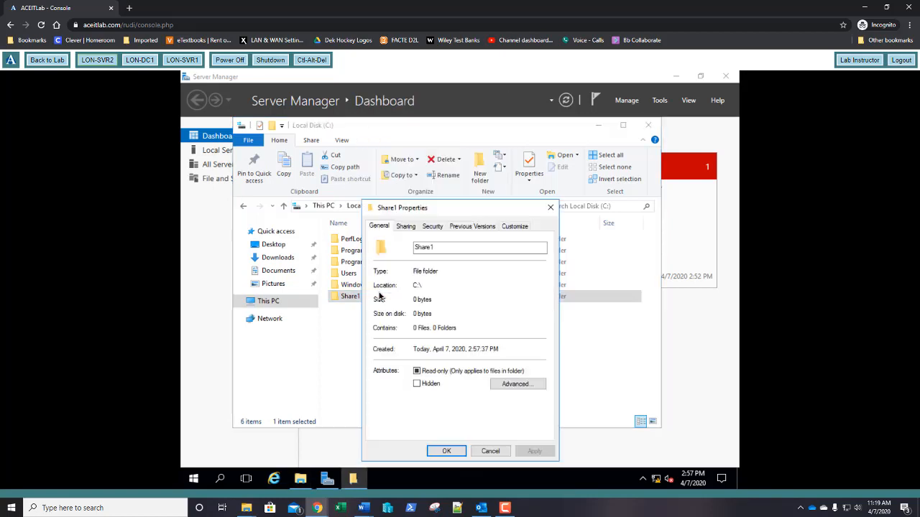
left_click(404, 229)
left_click(406, 359)
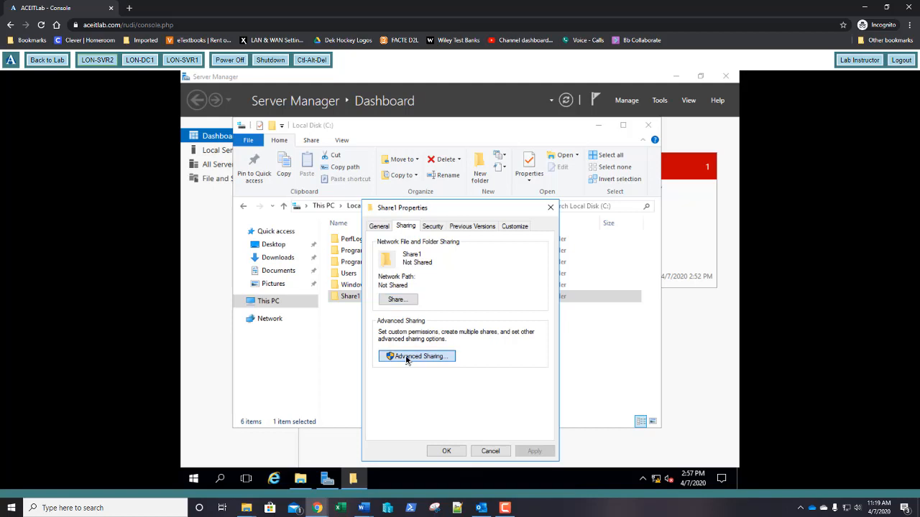
left_click(391, 248)
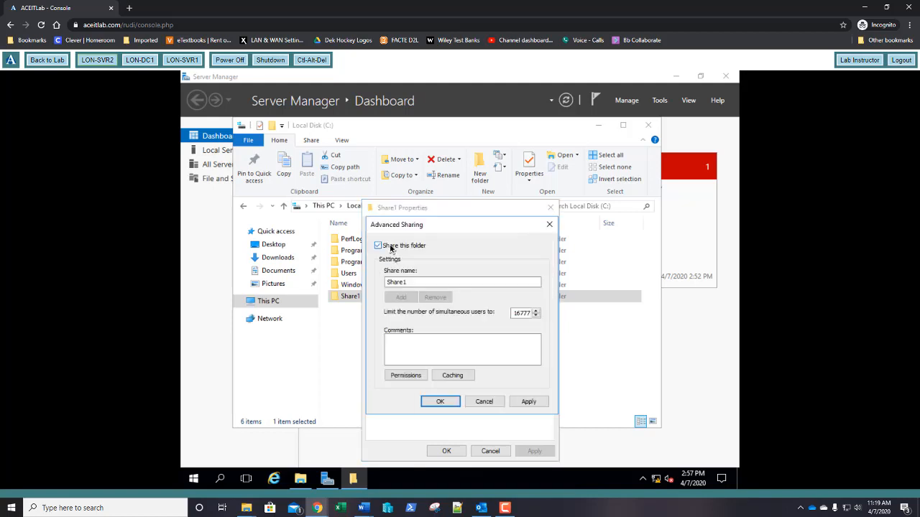
left_click(393, 376)
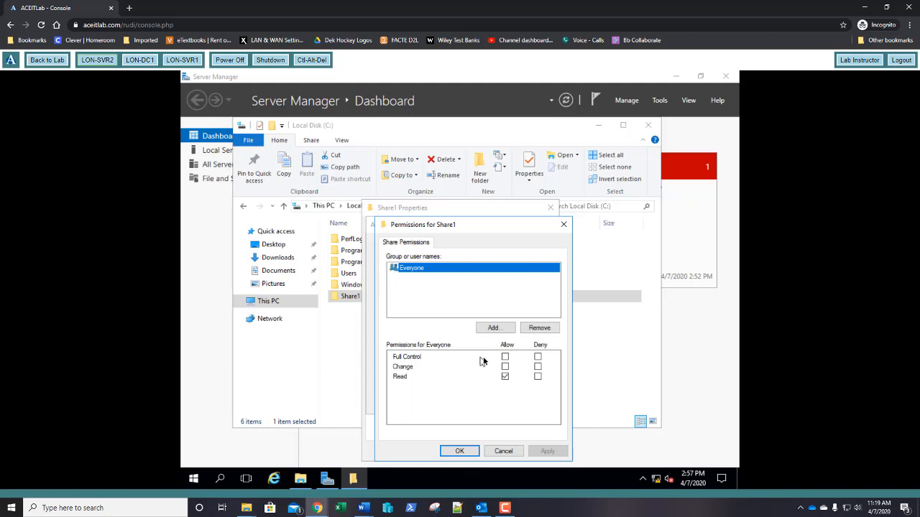
left_click(505, 357)
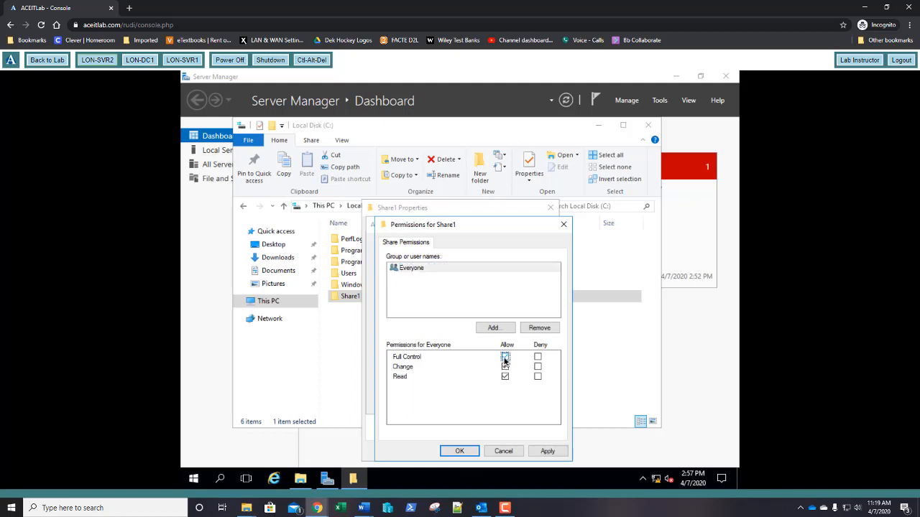
left_click(468, 451)
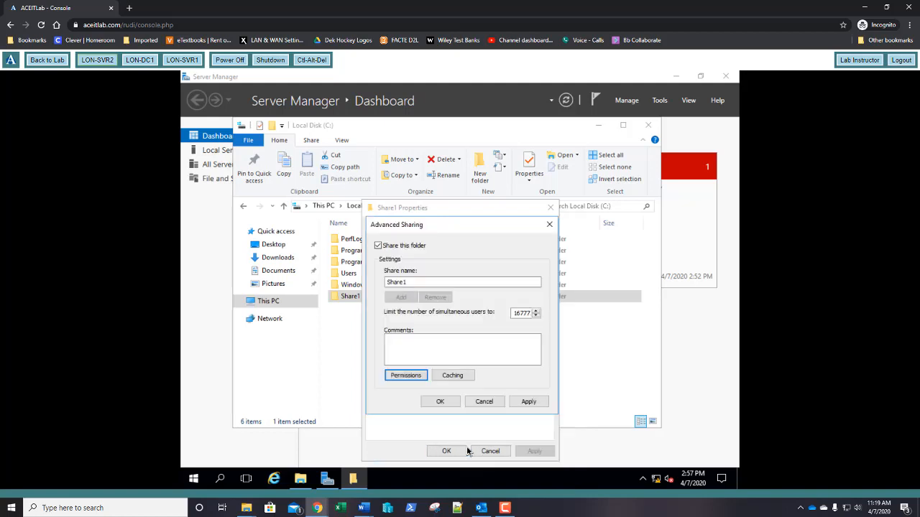
left_click(438, 403)
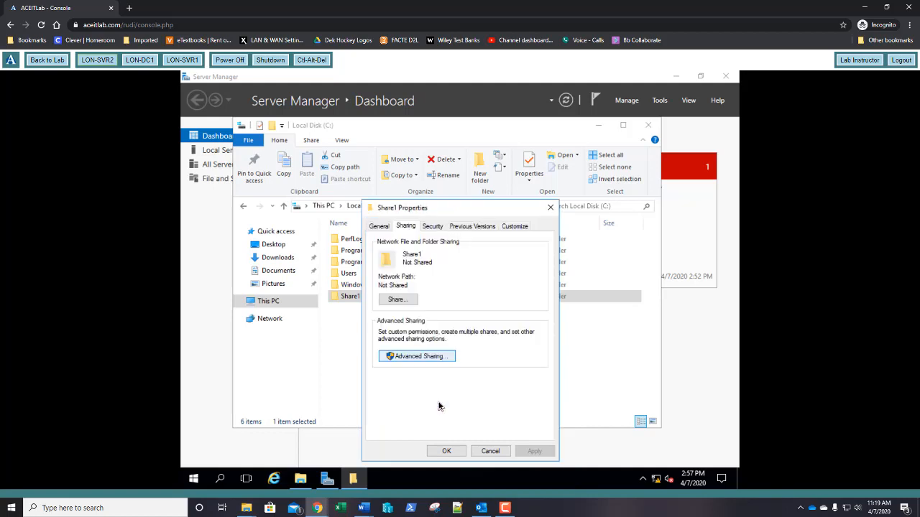
left_click(447, 451)
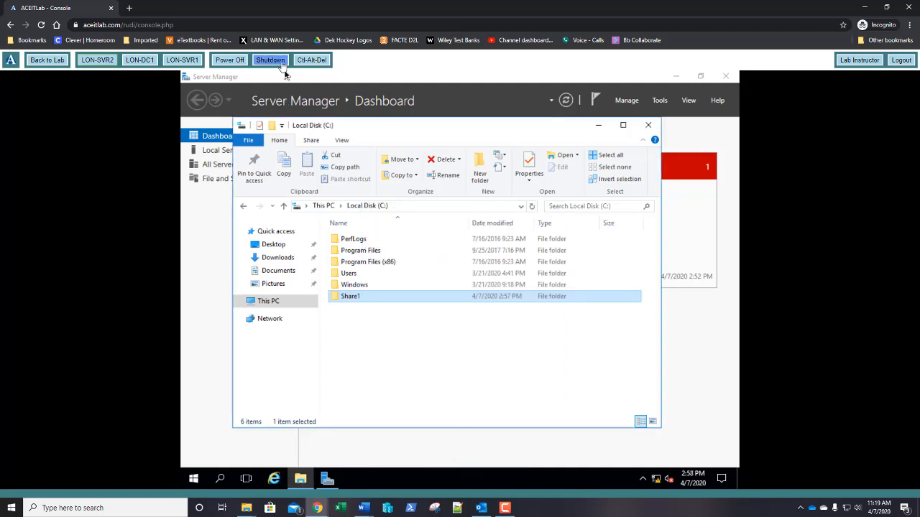
- On LON-SVR1, pick \\LON-SVR2\Share1 as the second target and create the LON SERVERS SHARE folder
left_click(175, 60)
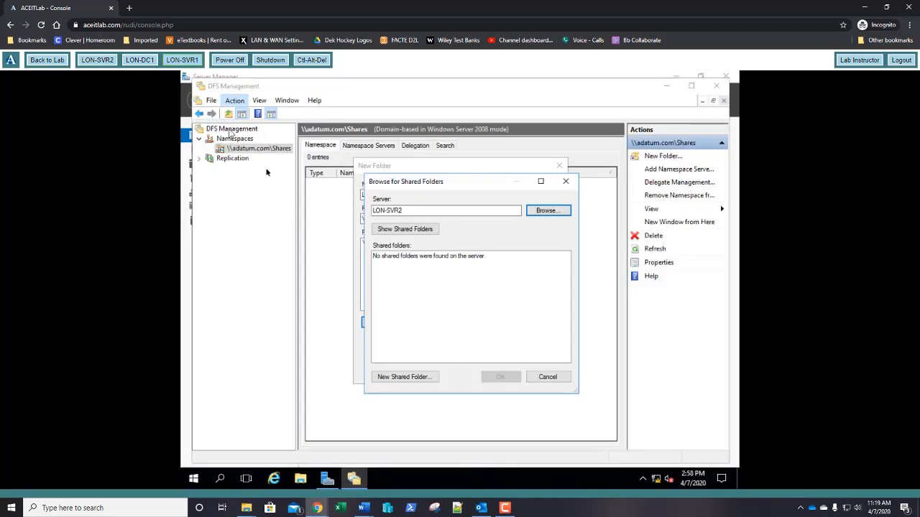
left_click(398, 230)
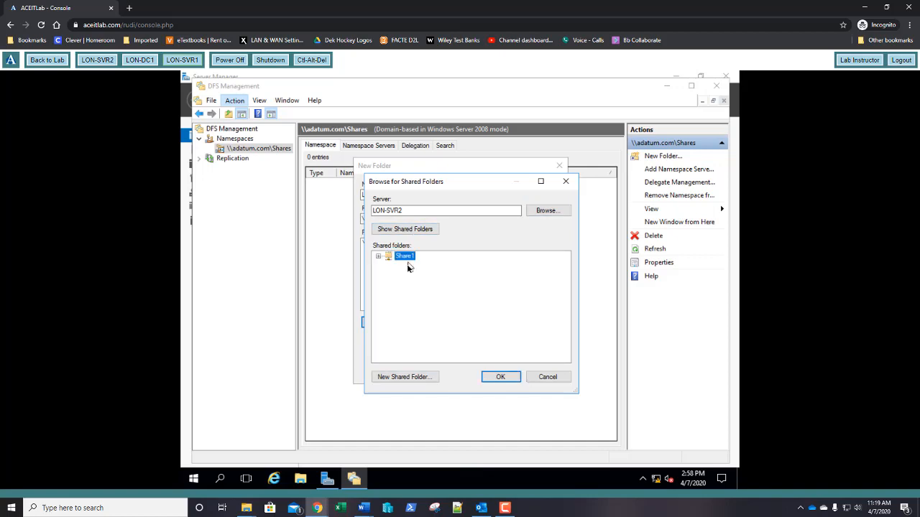
left_click(491, 372)
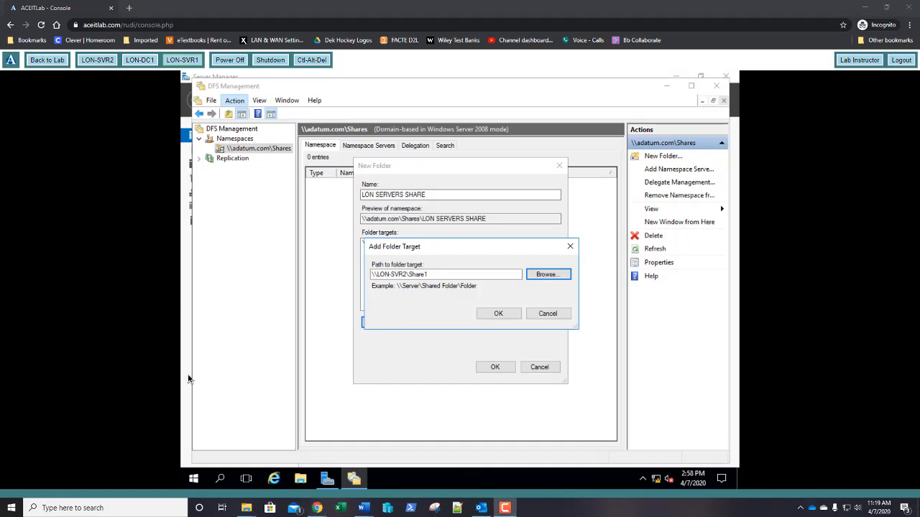
left_click(500, 314)
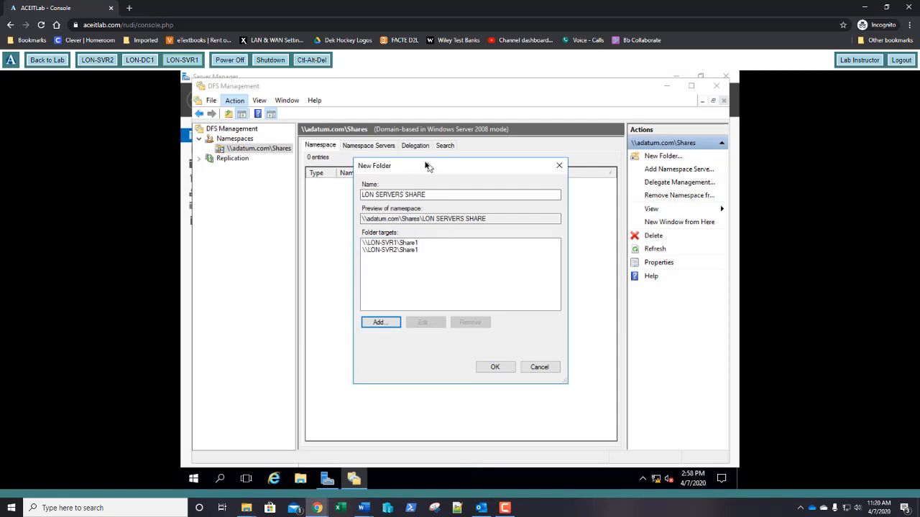
left_click(496, 368)
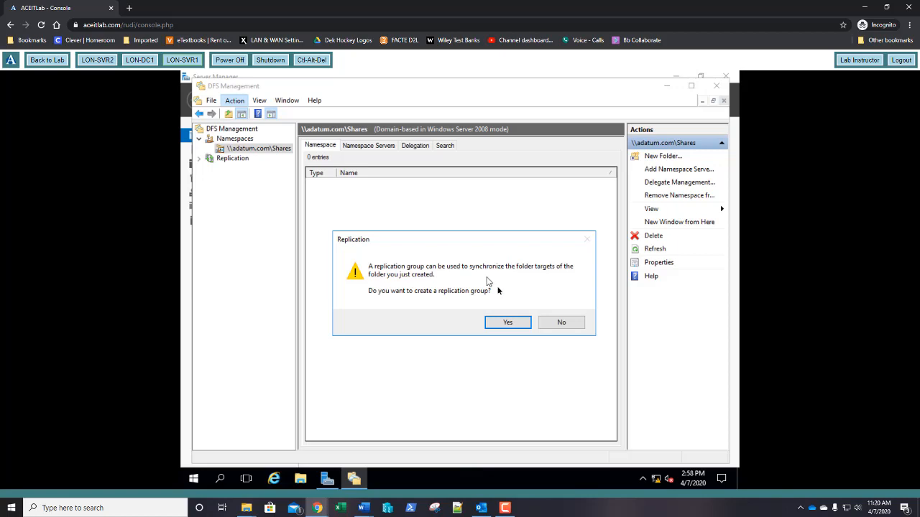
- Agree to create a replication group for the folder's two targets and show the setup progress details
left_click(509, 323)
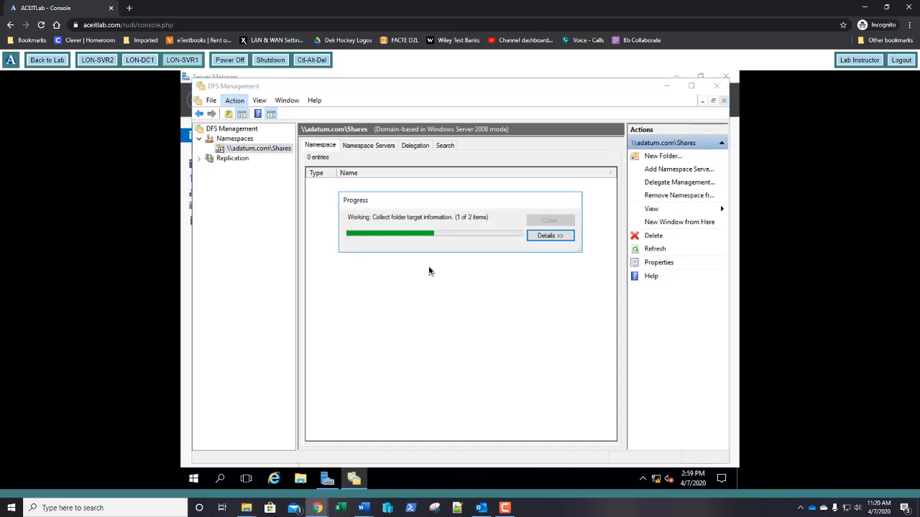
left_click(550, 237)
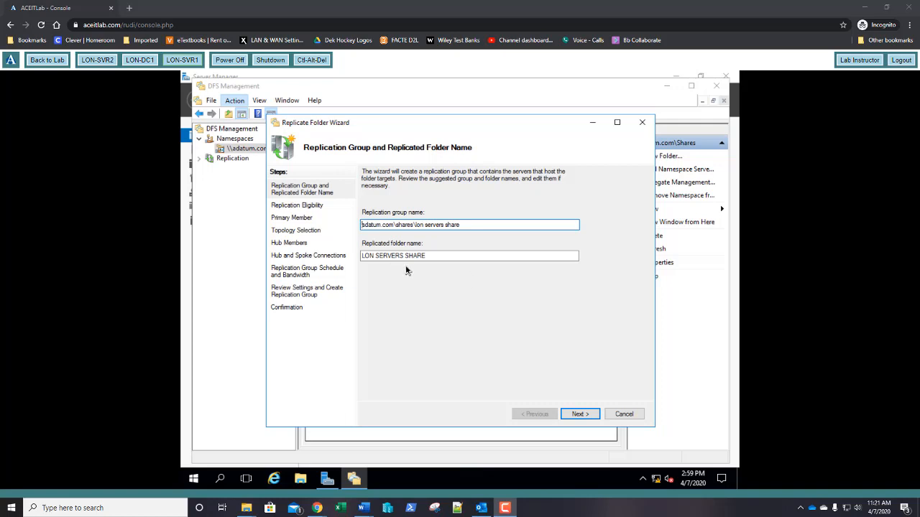
- Keep the suggested replication group and folder names, and make LON-SVR1 the primary member
left_click(580, 414)
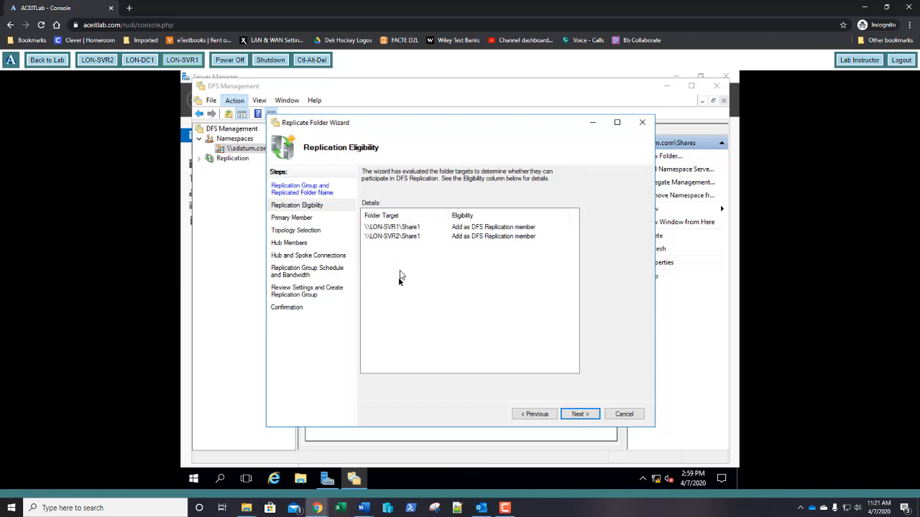
left_click(579, 415)
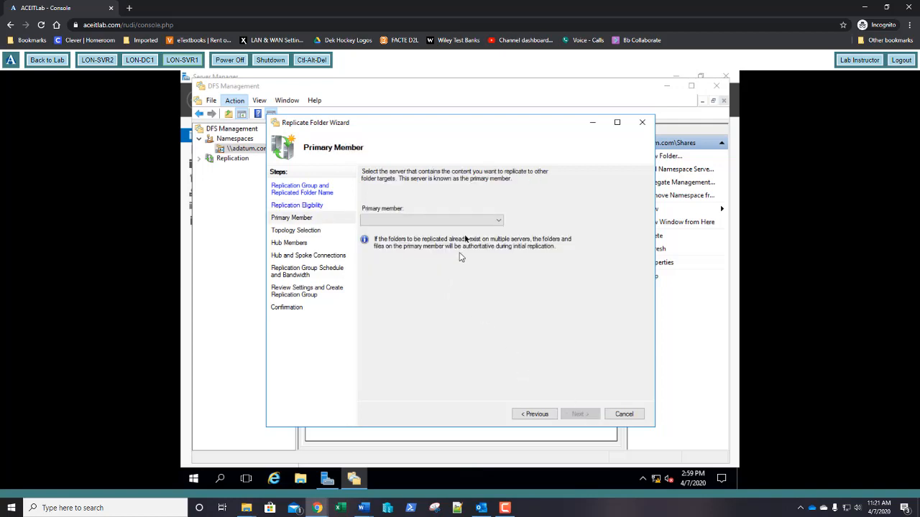
left_click(498, 222)
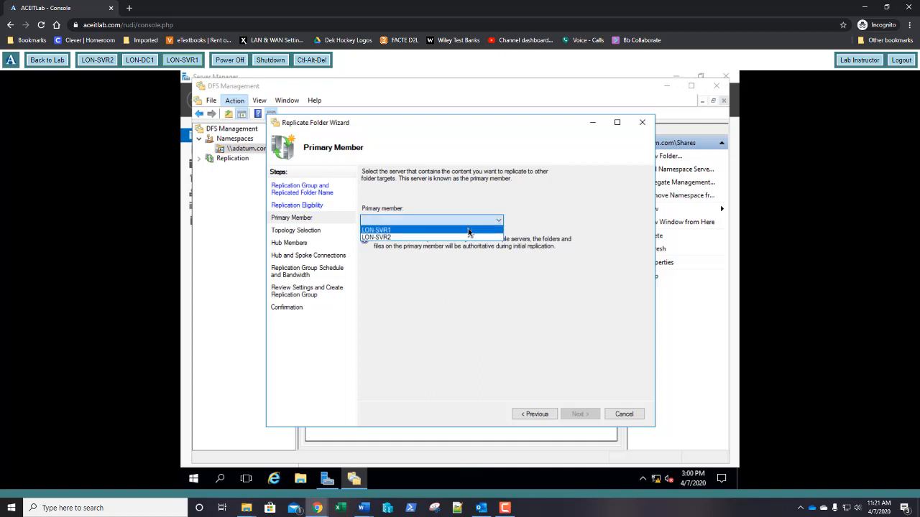
left_click(469, 231)
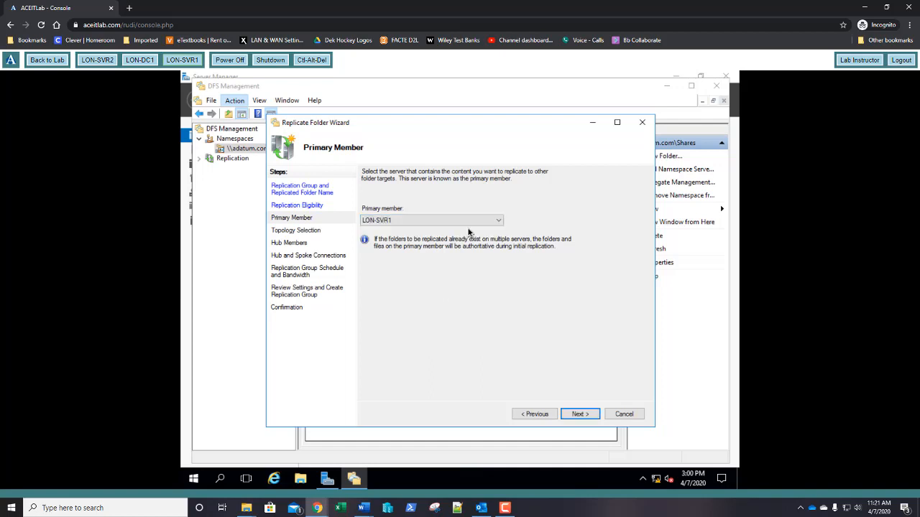
left_click(581, 415)
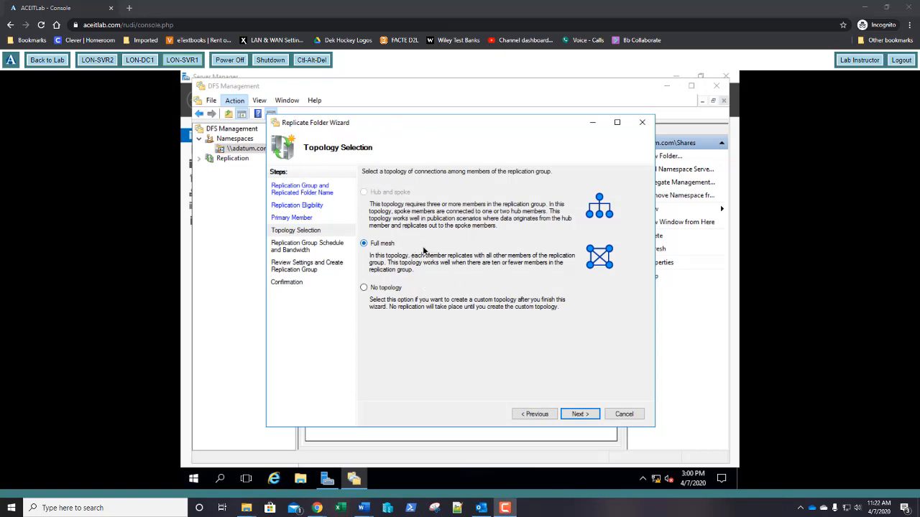
- Keep full mesh topology and full-bandwidth replication, create the group, and acknowledge the replication delay notice
left_click(579, 414)
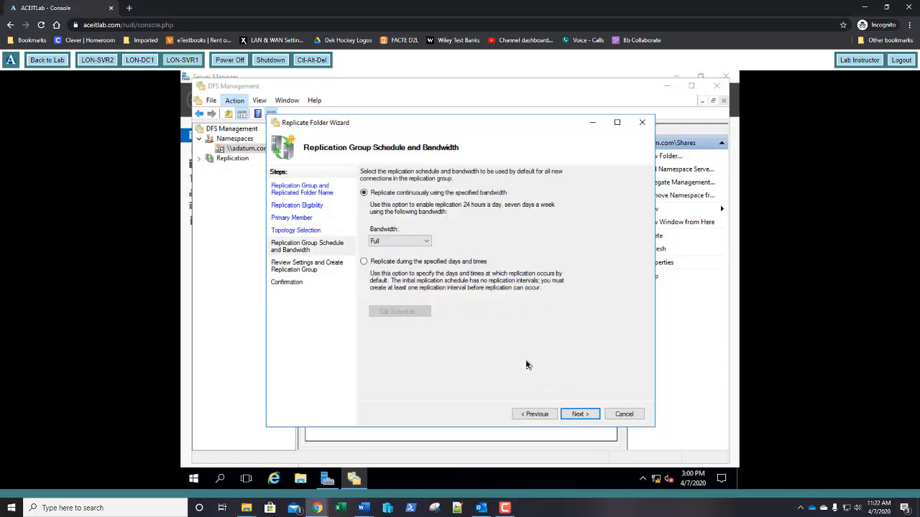
left_click(585, 417)
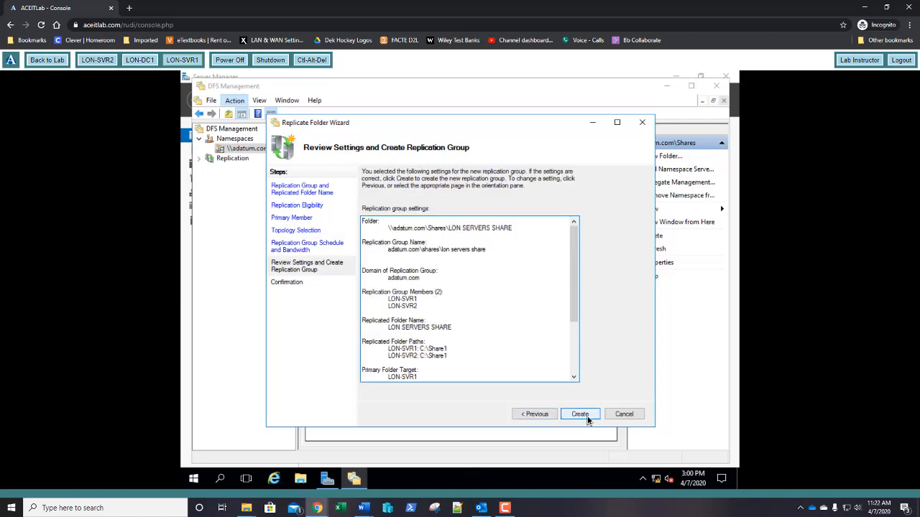
left_click(580, 415)
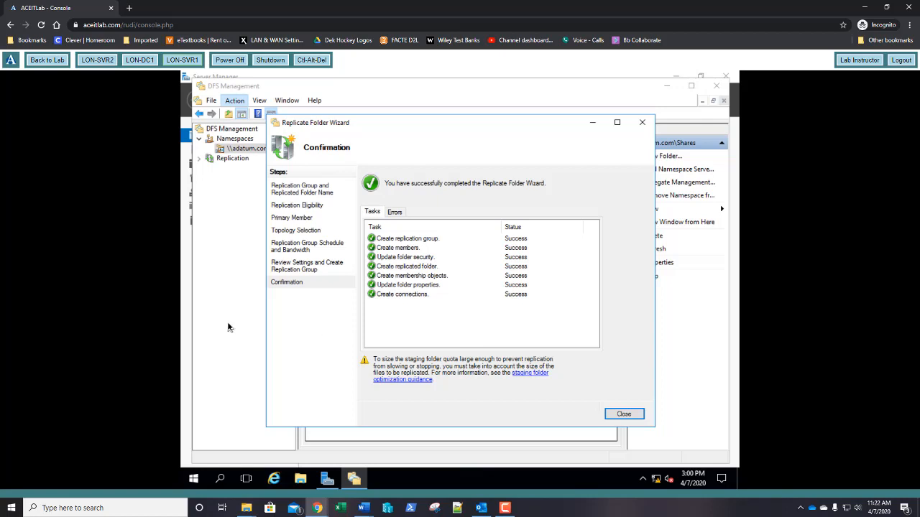
key("alt+Tab")
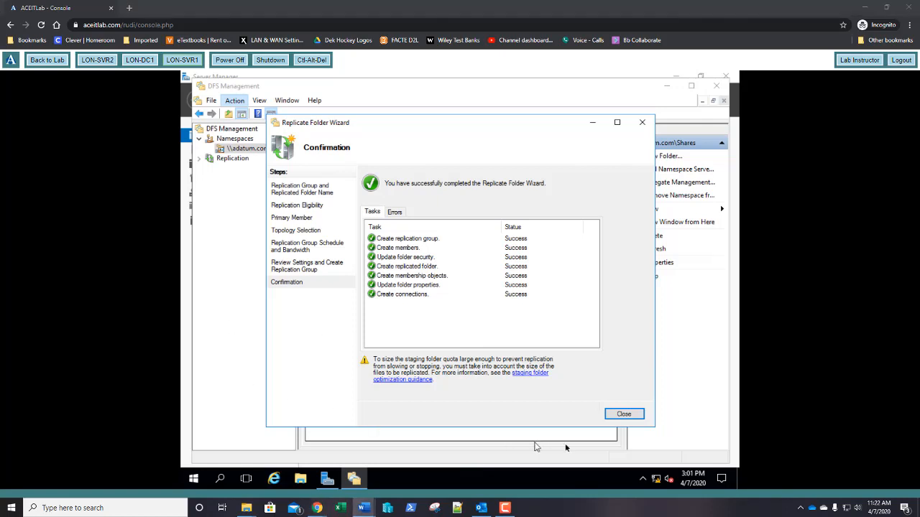
left_click(607, 414)
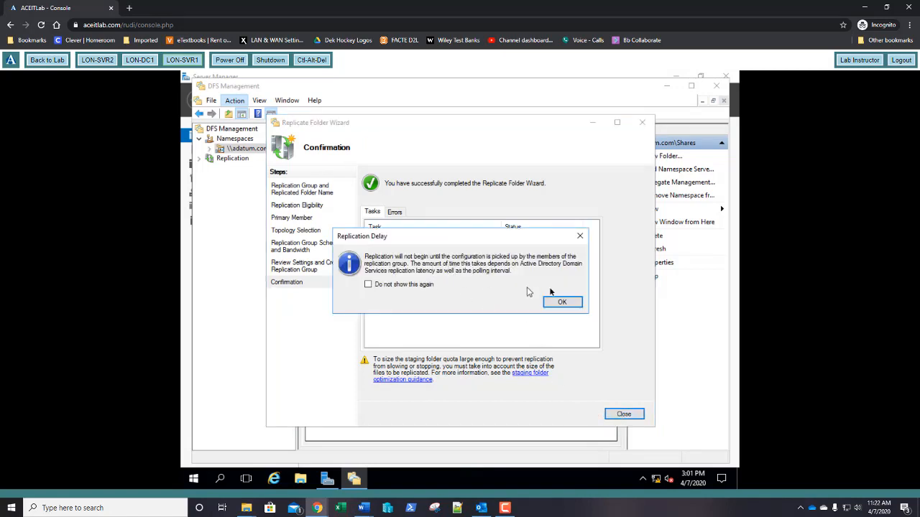
left_click(562, 302)
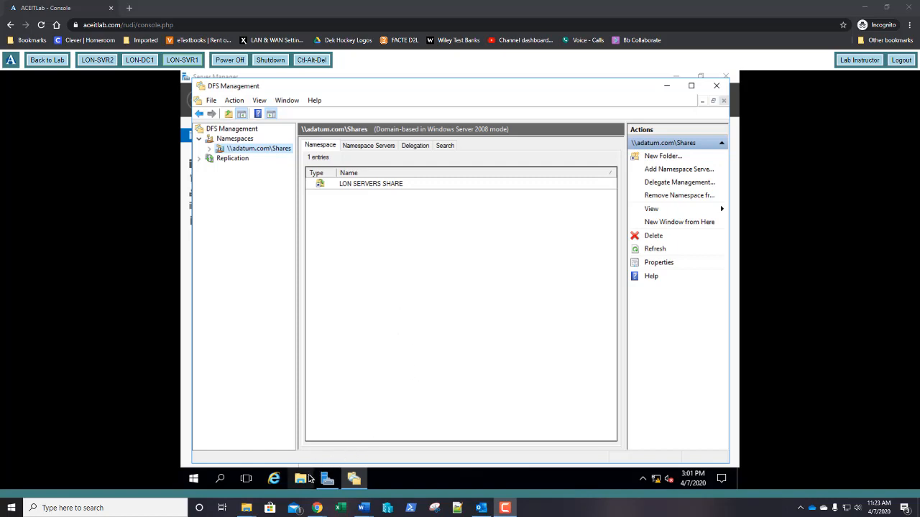
- Create a text file named New Text Document in C:\Share1
left_click(300, 480)
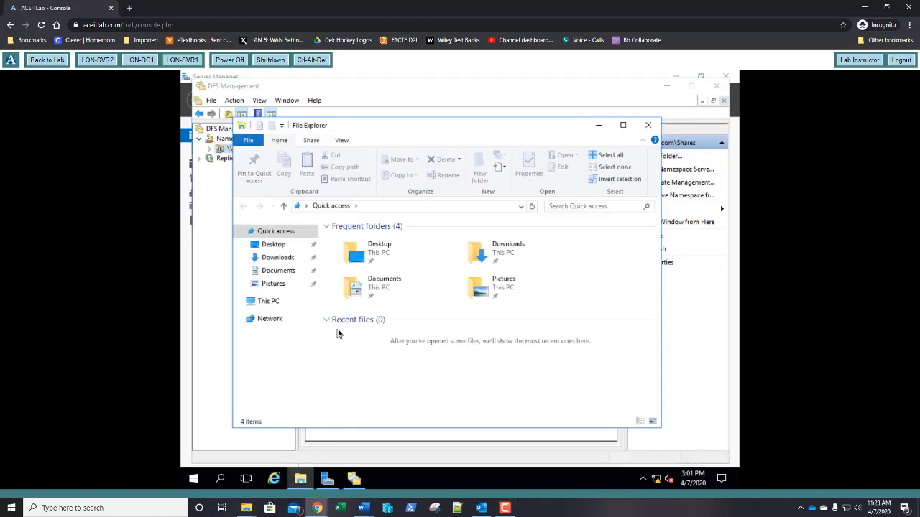
left_click(269, 302)
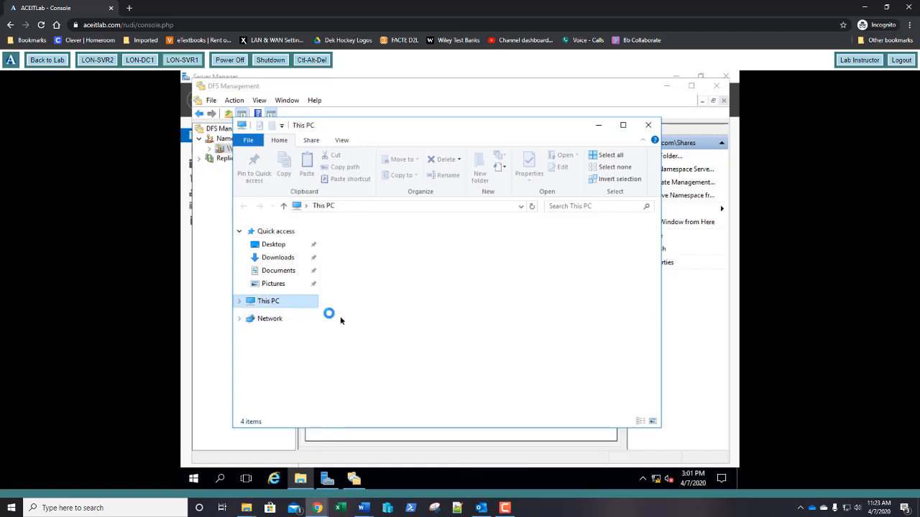
double_click(351, 356)
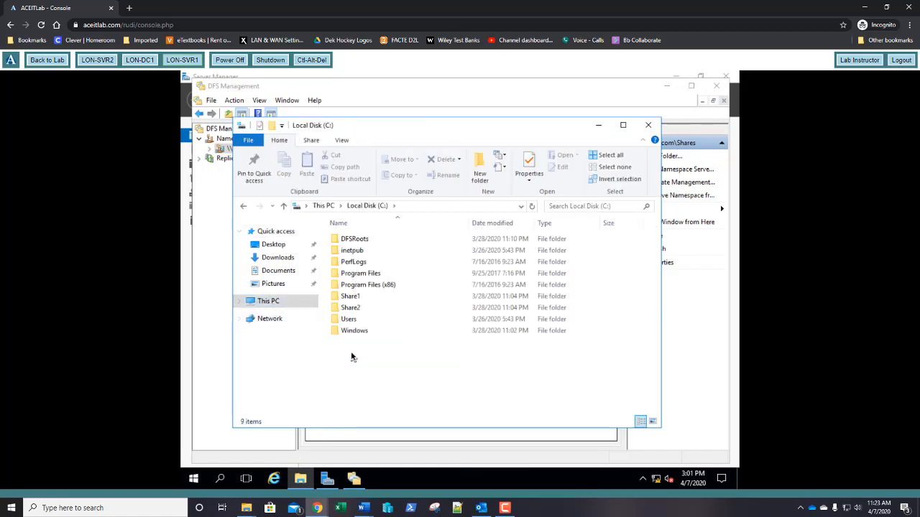
left_click(352, 298)
double_click(352, 298)
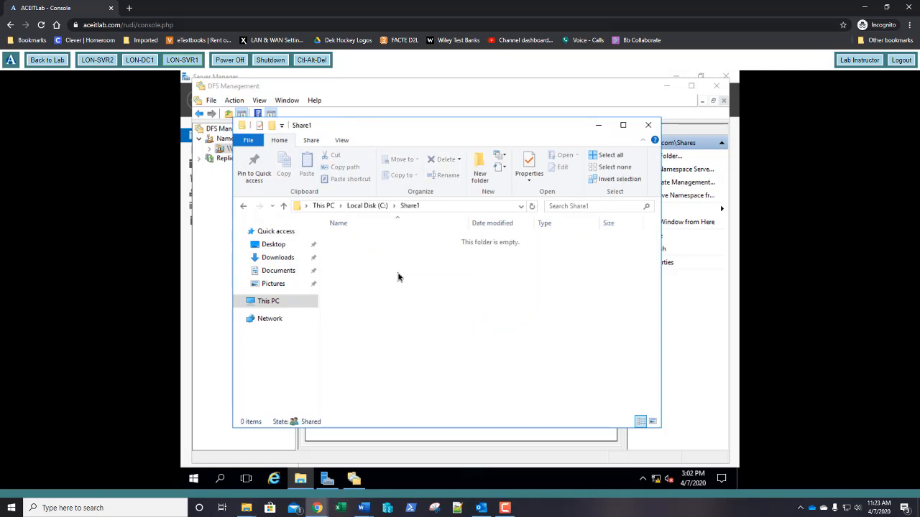
right_click(384, 247)
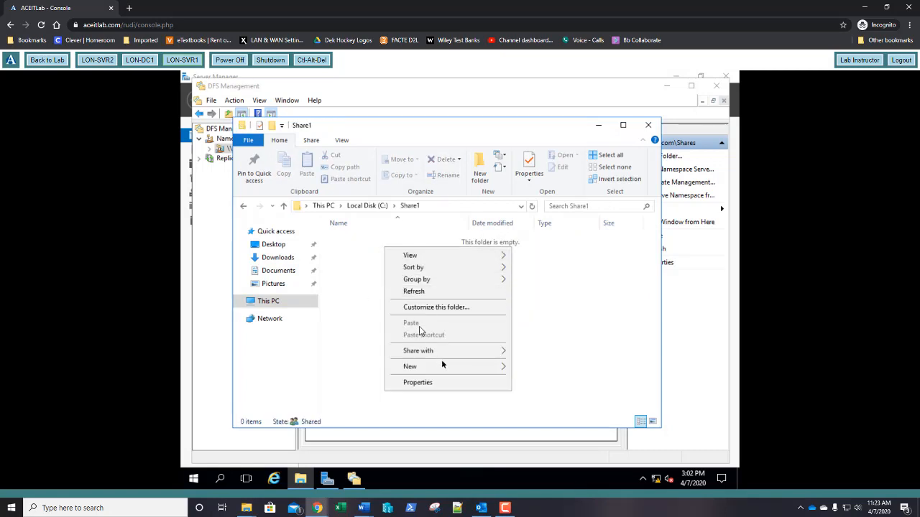
mouse_move(455, 370)
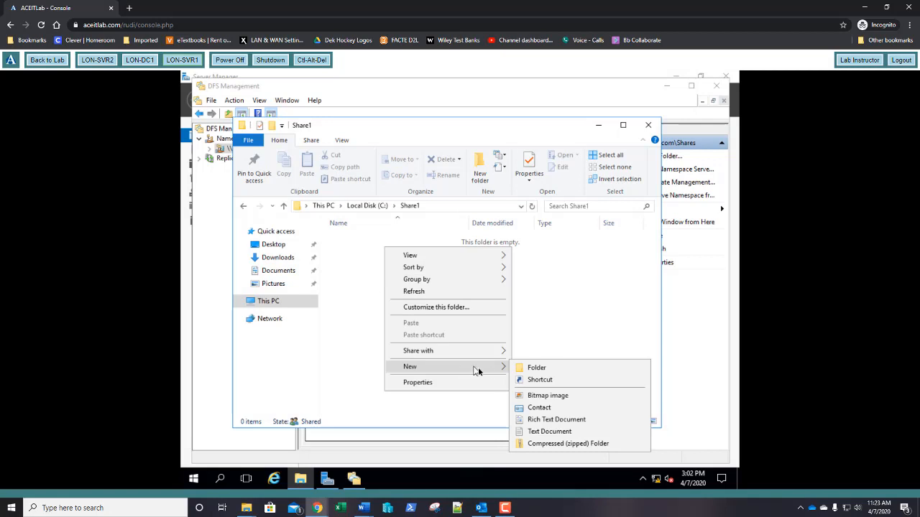
left_click(533, 432)
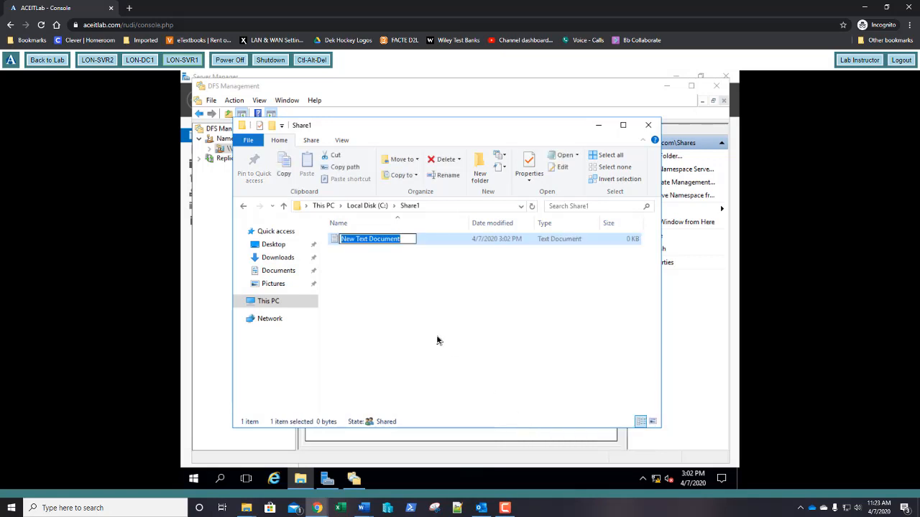
key("Return")
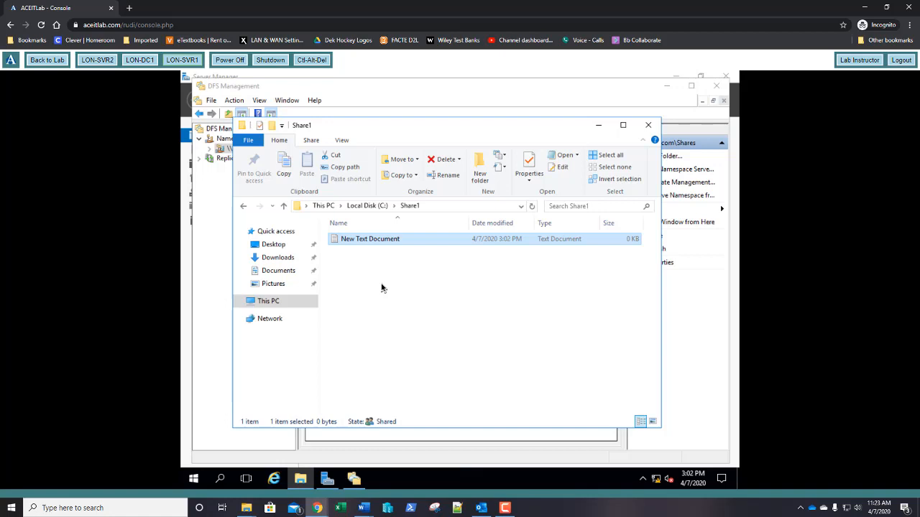
- Go to \\lon-svr2\share1 and refresh it to look for the new file
left_click(441, 206)
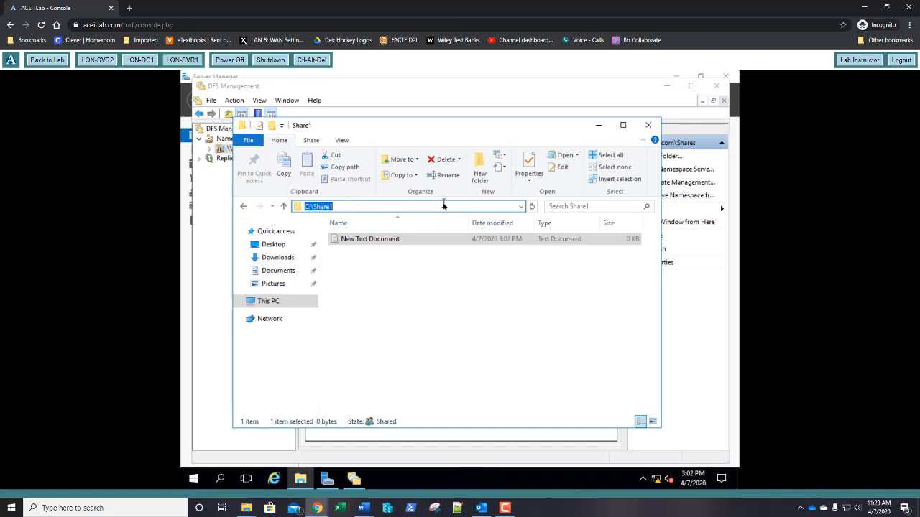
type("\\\\")
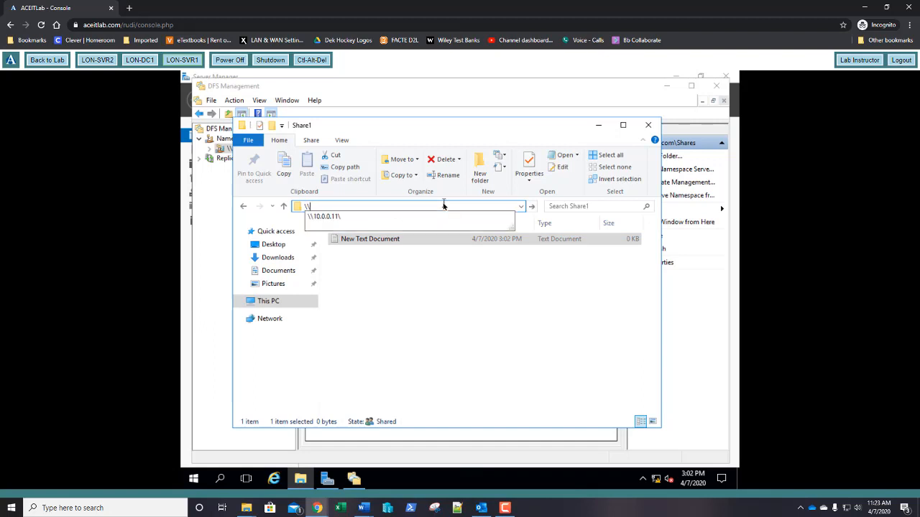
type("lon-svr")
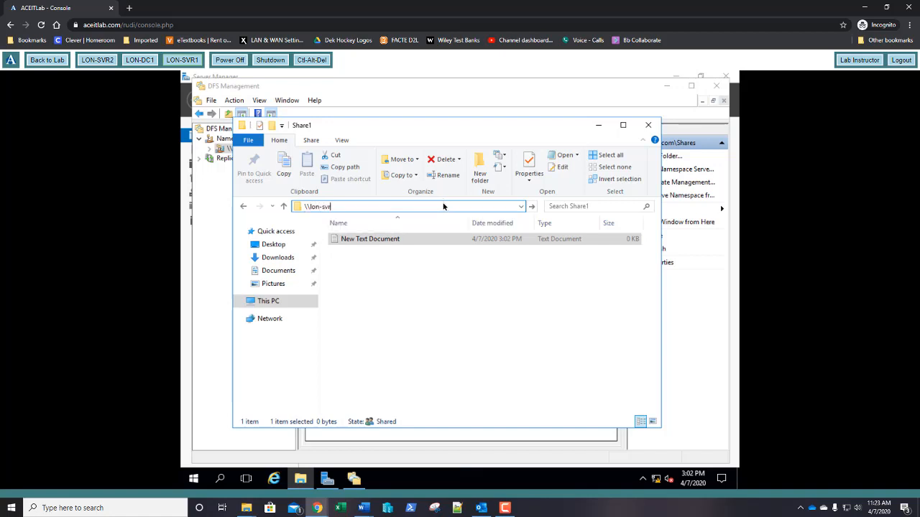
type("2\\share1")
key("Return")
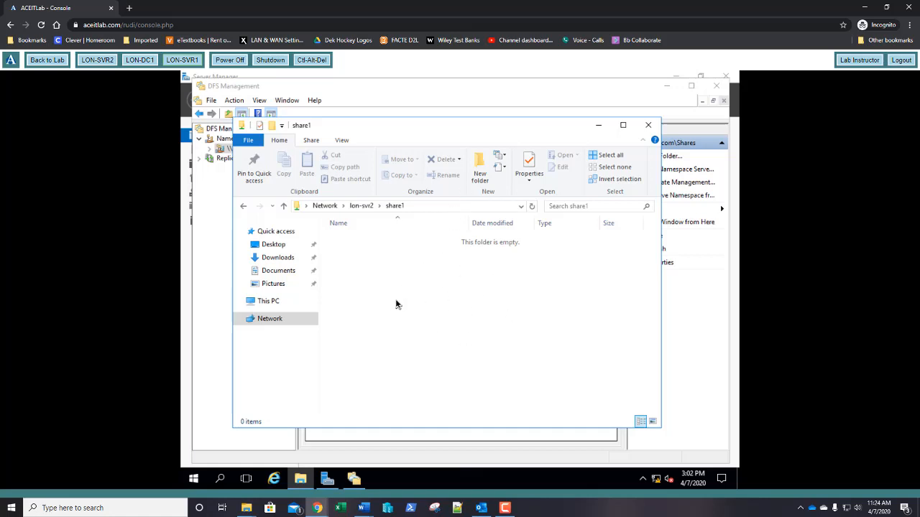
left_click(533, 207)
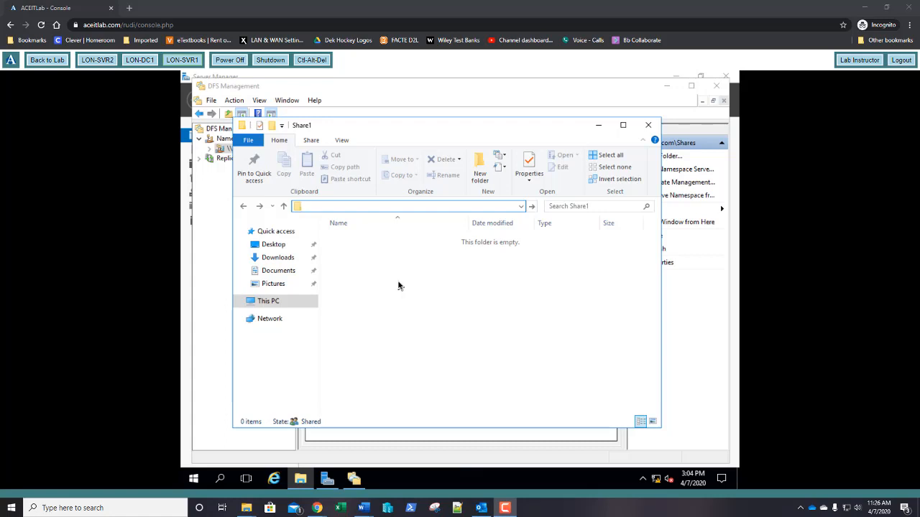
- Open \\lon-svr1\share1 over the network and create a New Text Document there
left_click(349, 206)
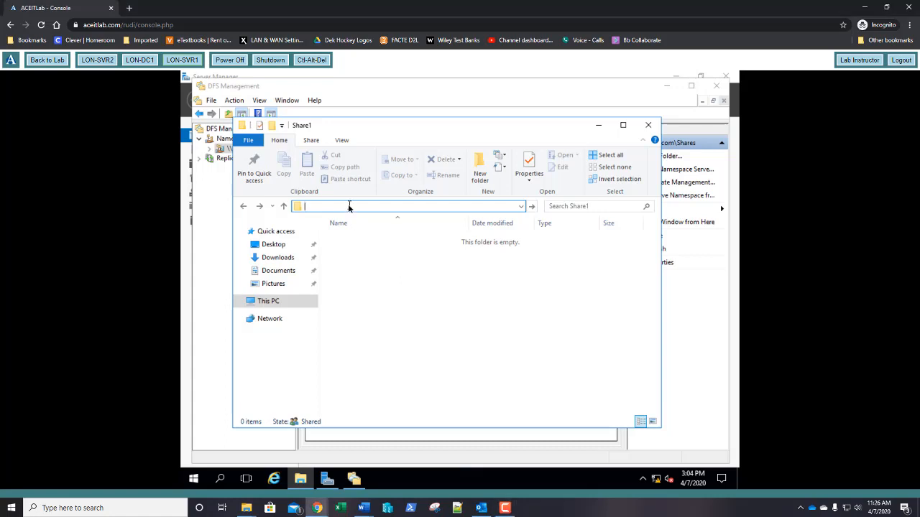
type("\\lon-svr1\\share1")
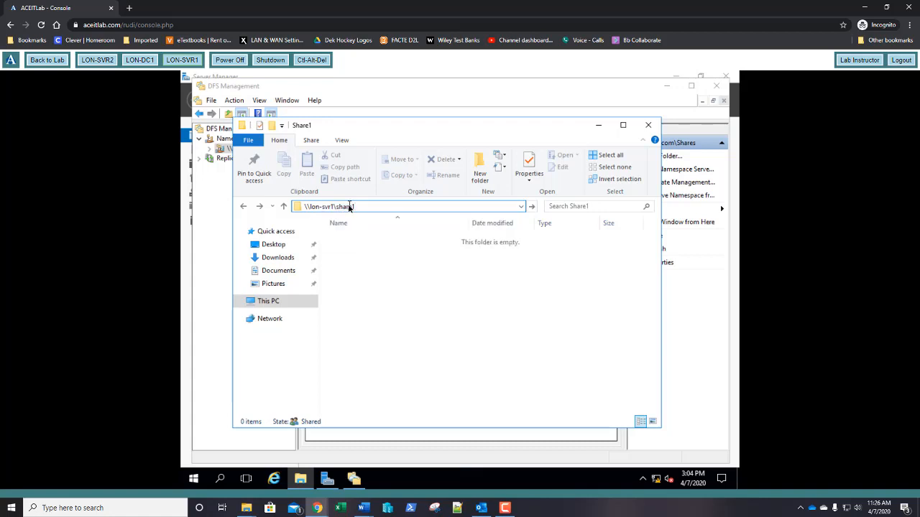
key("Return")
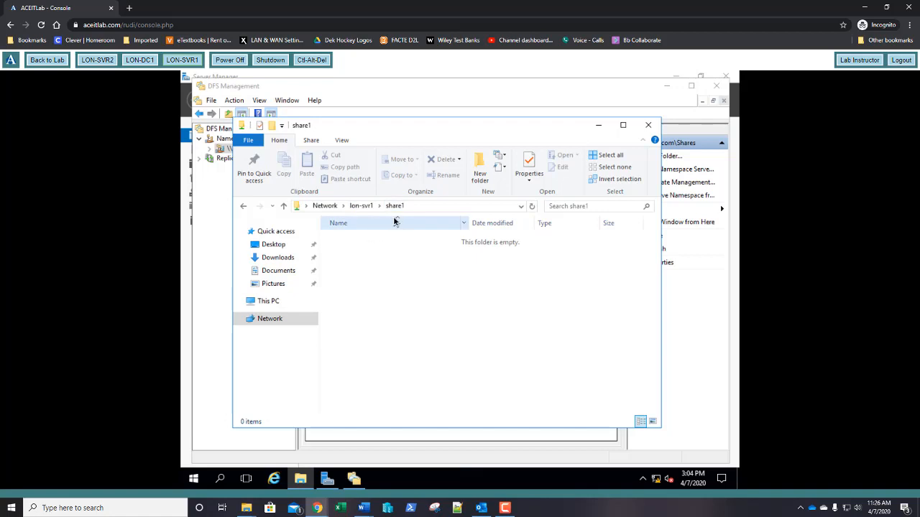
right_click(428, 268)
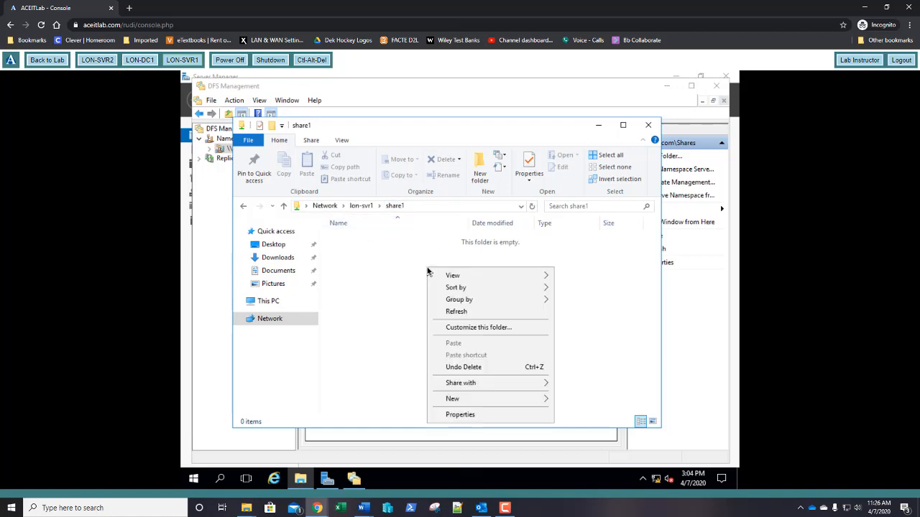
mouse_move(524, 400)
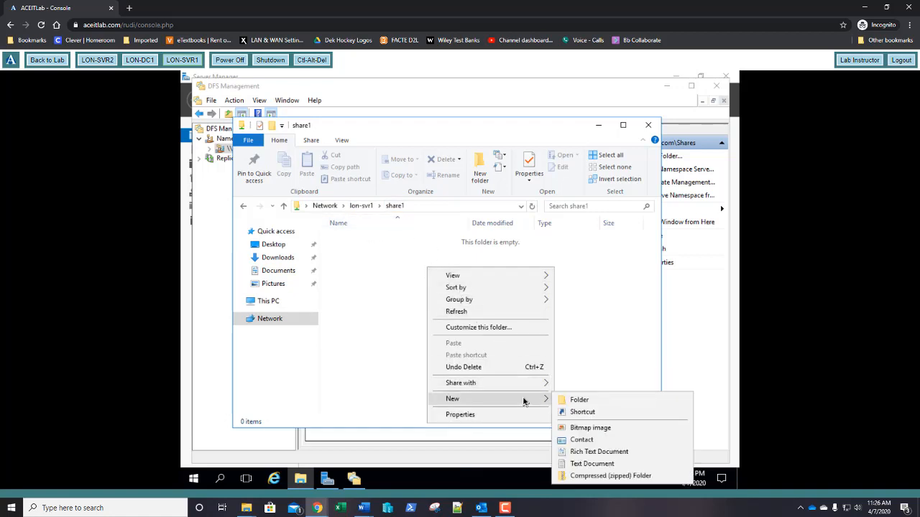
left_click(583, 464)
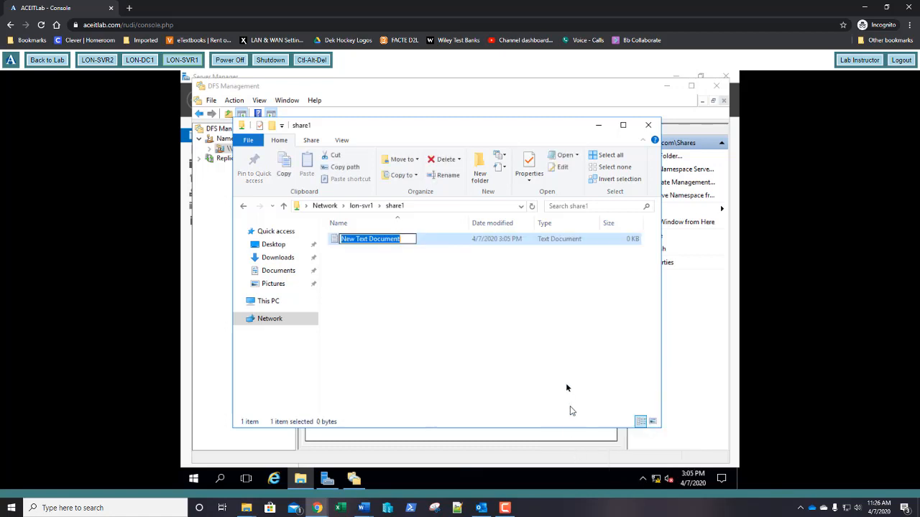
key("Return")
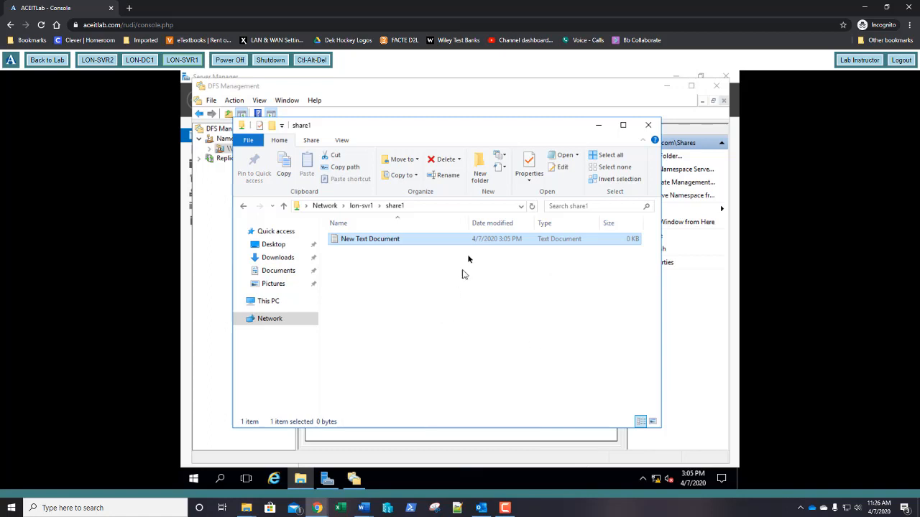
- Change the path to \\lon-svr2\share1 to check whether the file has arrived
left_click(460, 206)
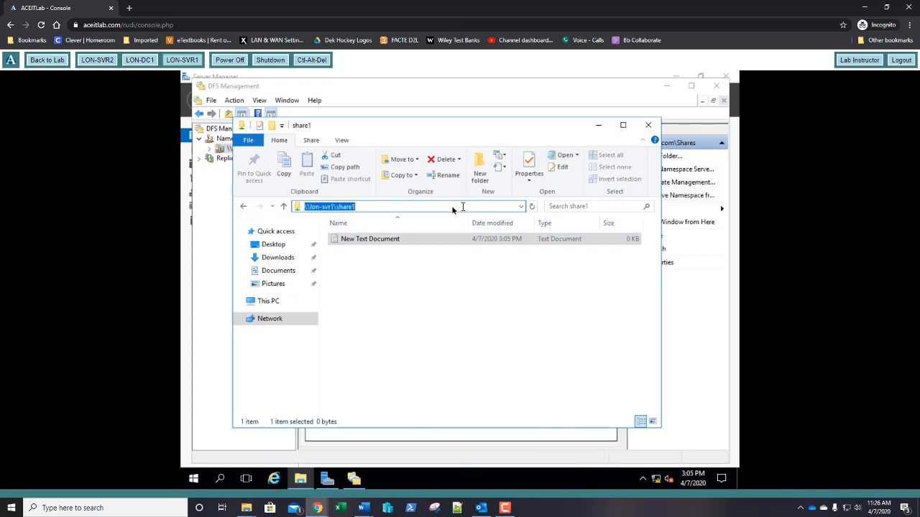
left_click(332, 208)
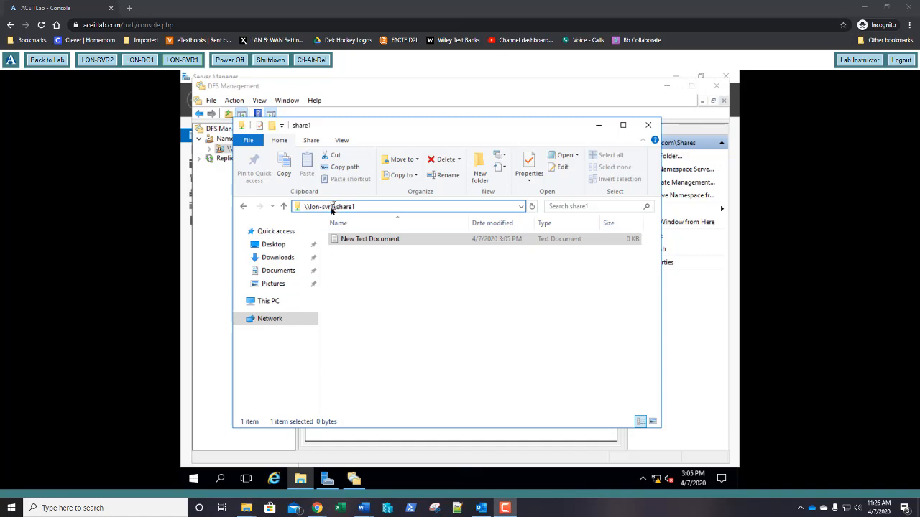
key("BackSpace")
type("2")
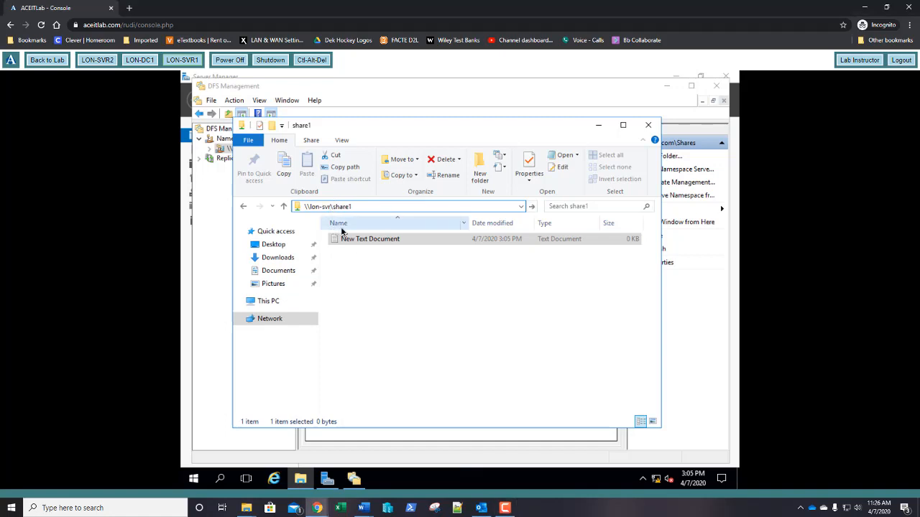
key("Return")
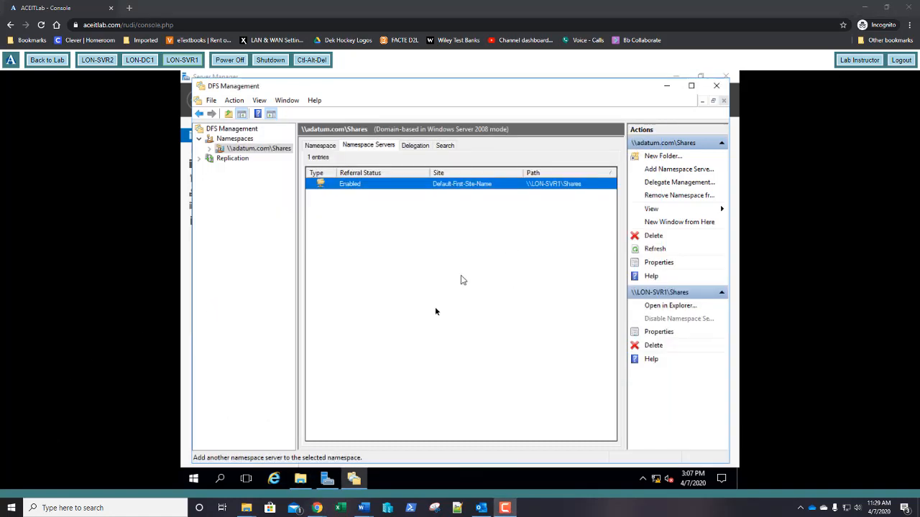
- Choose LON-SVR2 as an additional namespace server for \\adatum.com\Shares
left_click(257, 148)
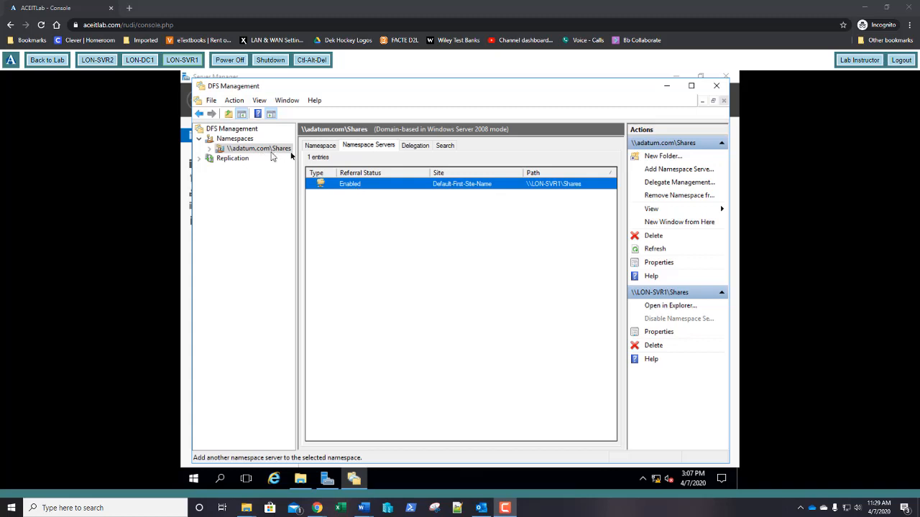
left_click(372, 210)
left_click(327, 146)
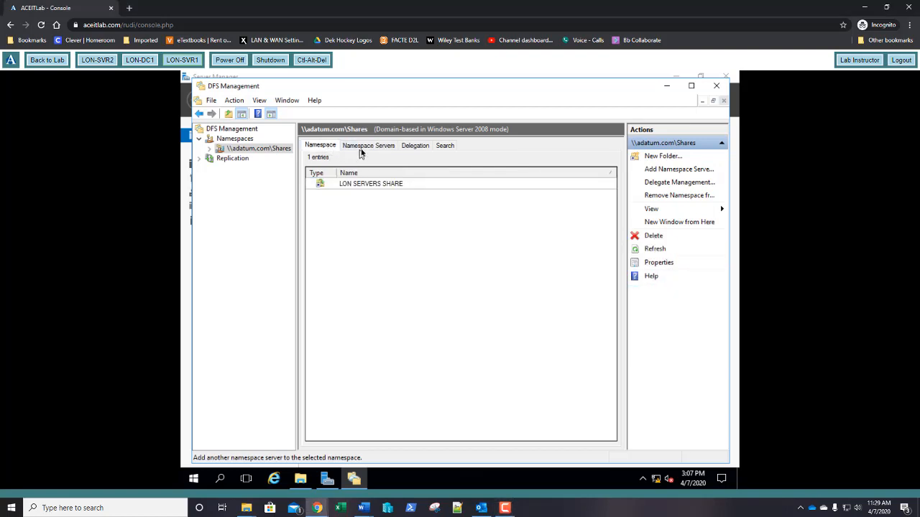
left_click(365, 147)
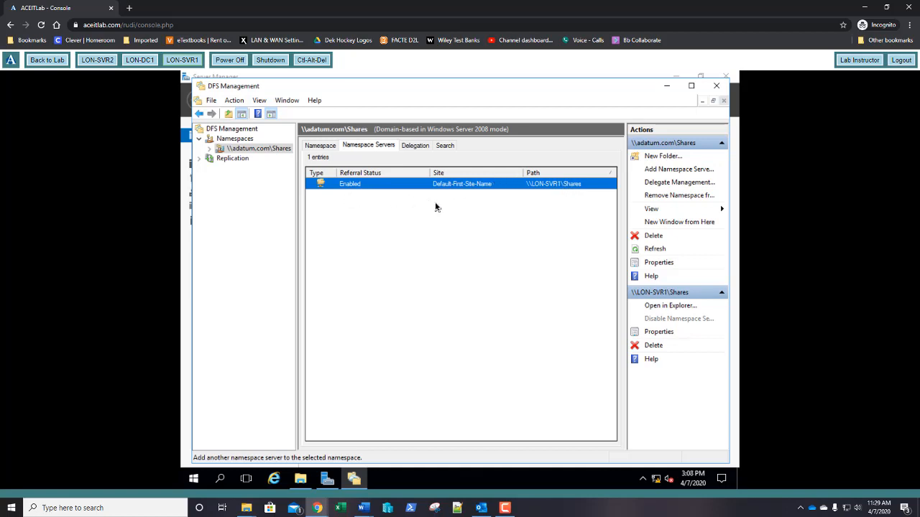
left_click(660, 174)
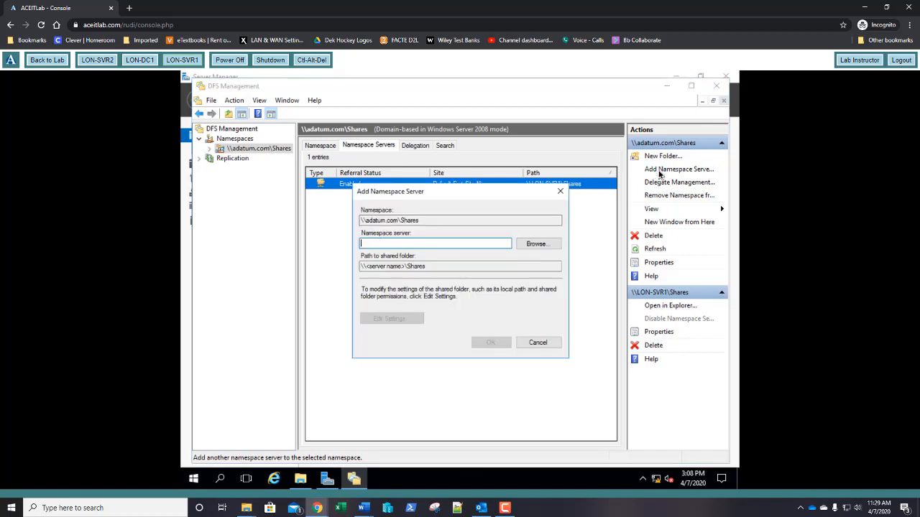
left_click(535, 244)
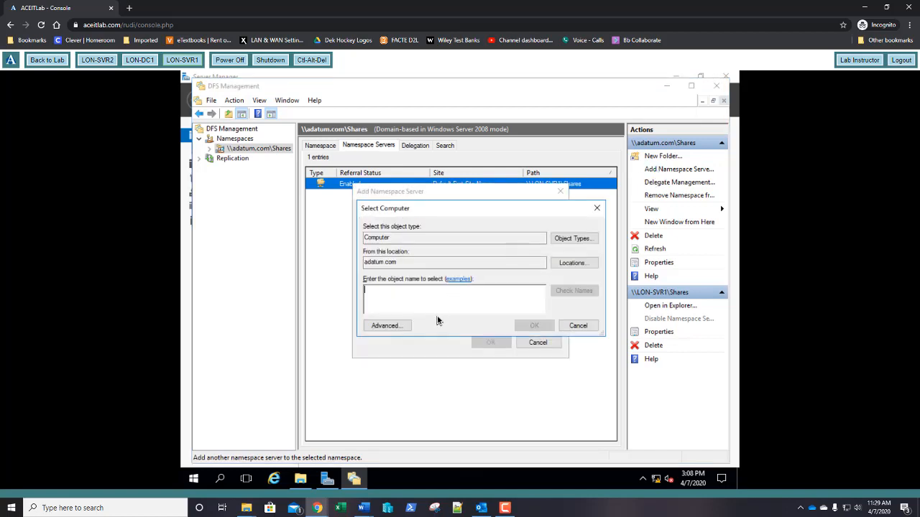
type("lon0")
key("BackSpace")
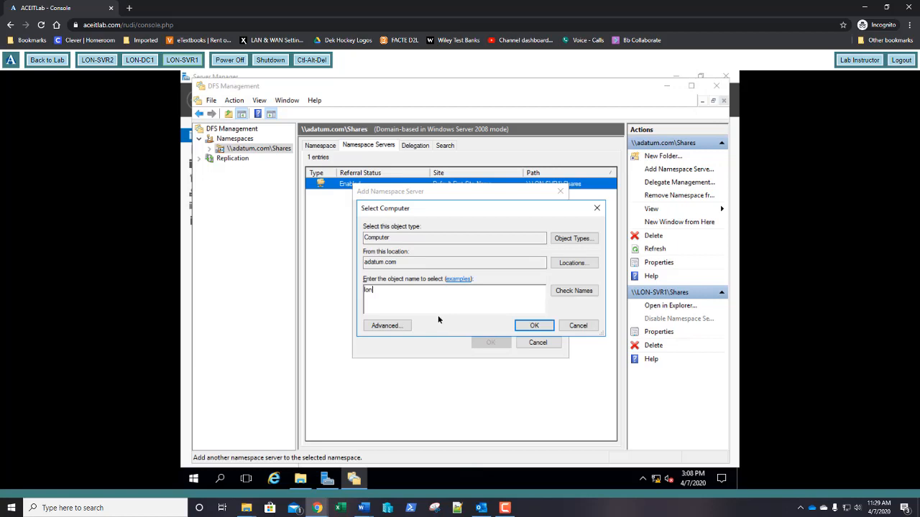
type("-svr2")
left_click(566, 296)
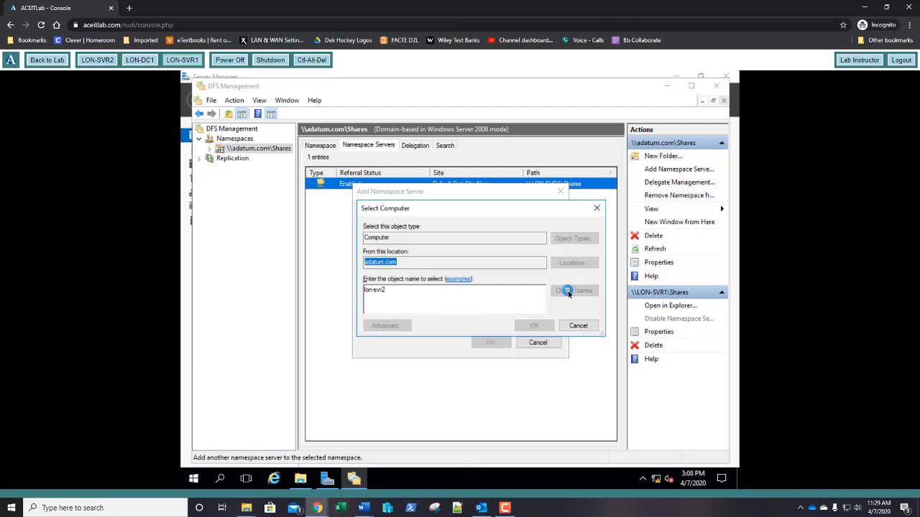
left_click(535, 326)
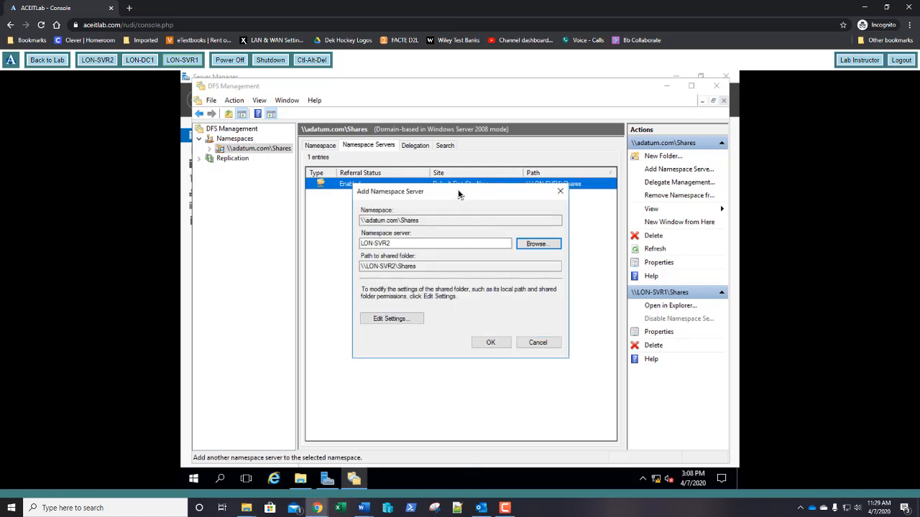
- Give all users read and write permissions on LON-SVR2's shared folder and confirm adding the server
left_click_drag(459, 200, 458, 213)
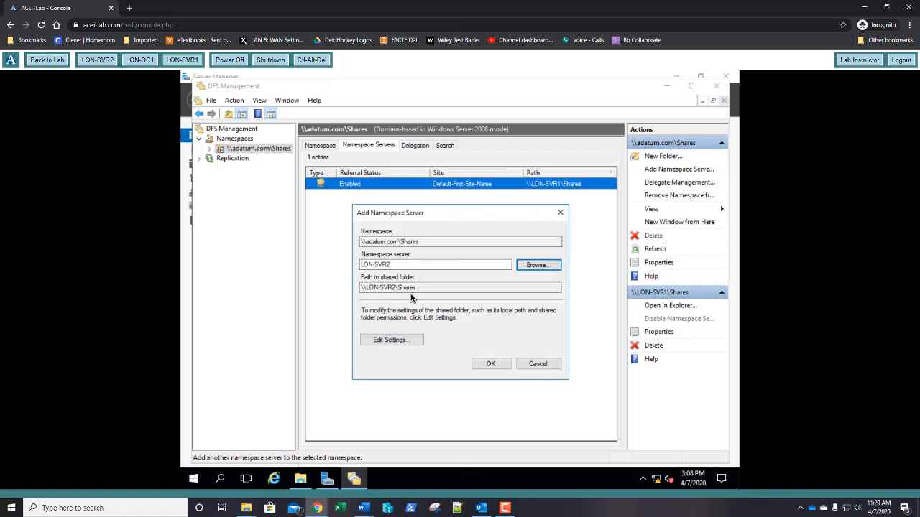
left_click(391, 342)
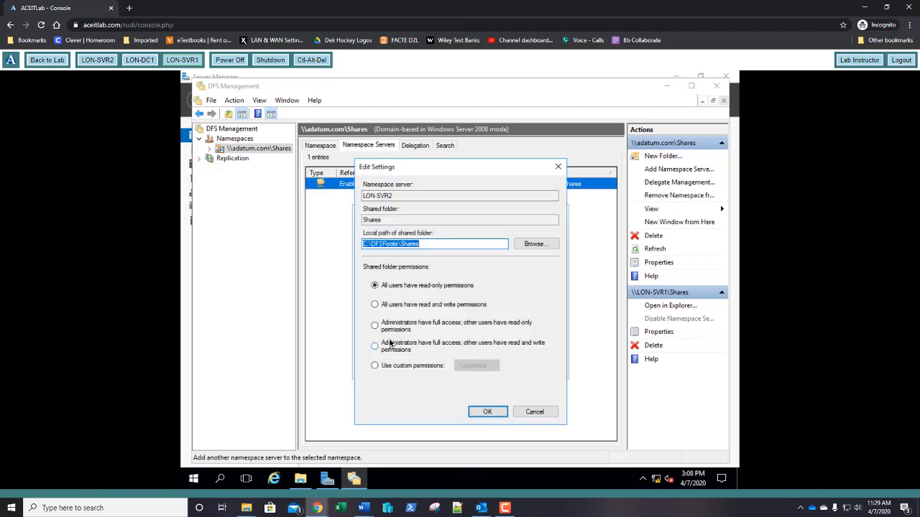
left_click(416, 310)
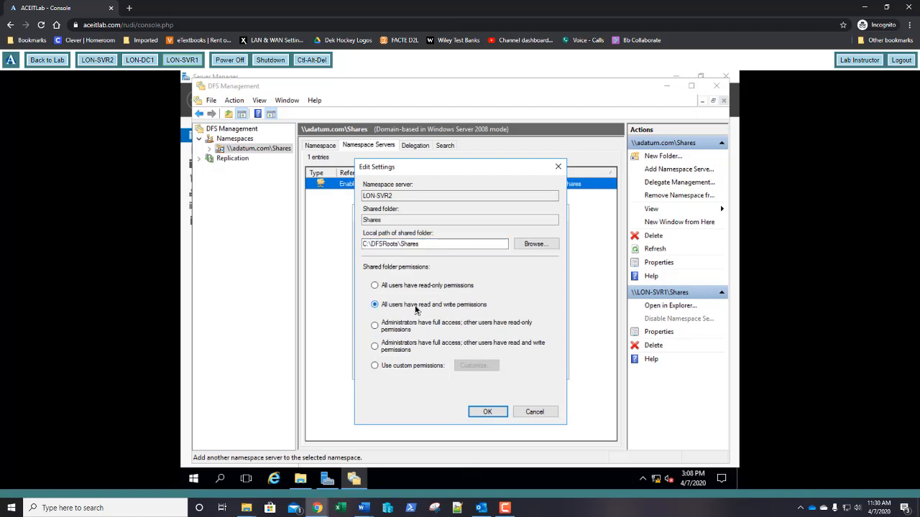
left_click(488, 413)
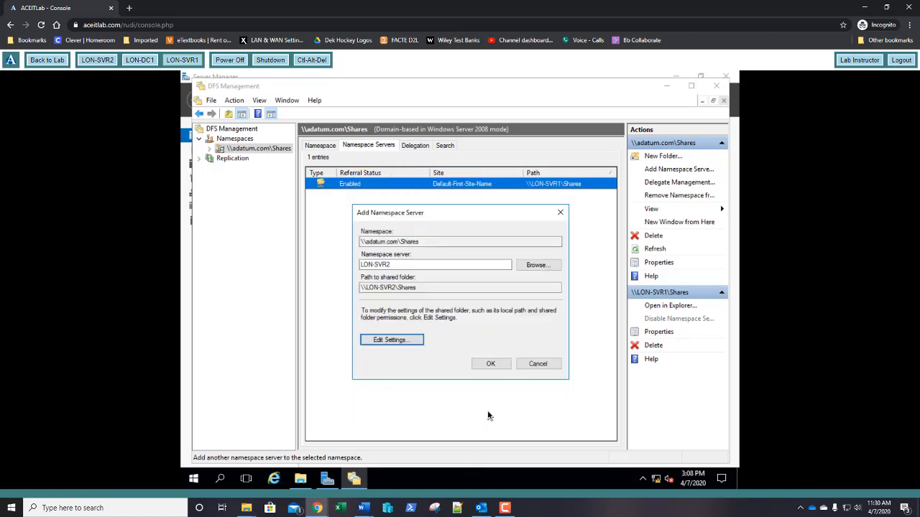
left_click(490, 363)
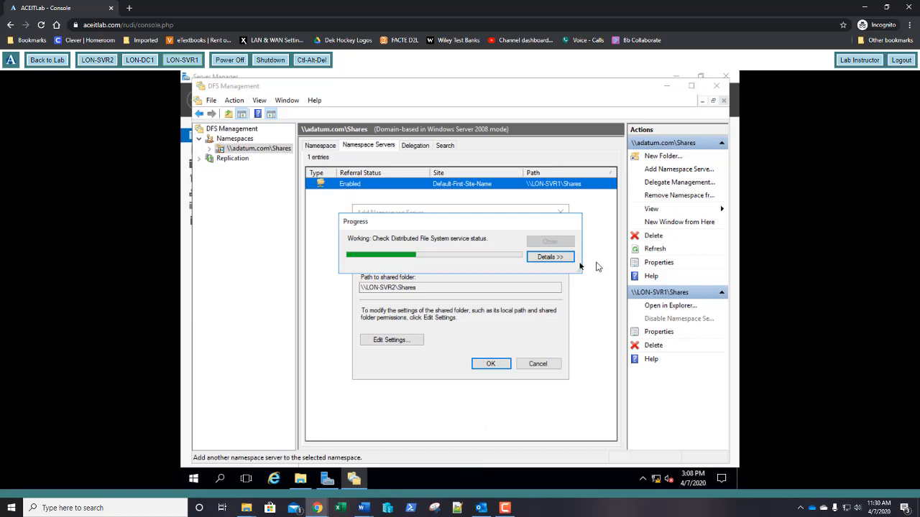
- Show the detailed task progress while LON-SVR2 is added as a namespace server
left_click(565, 260)
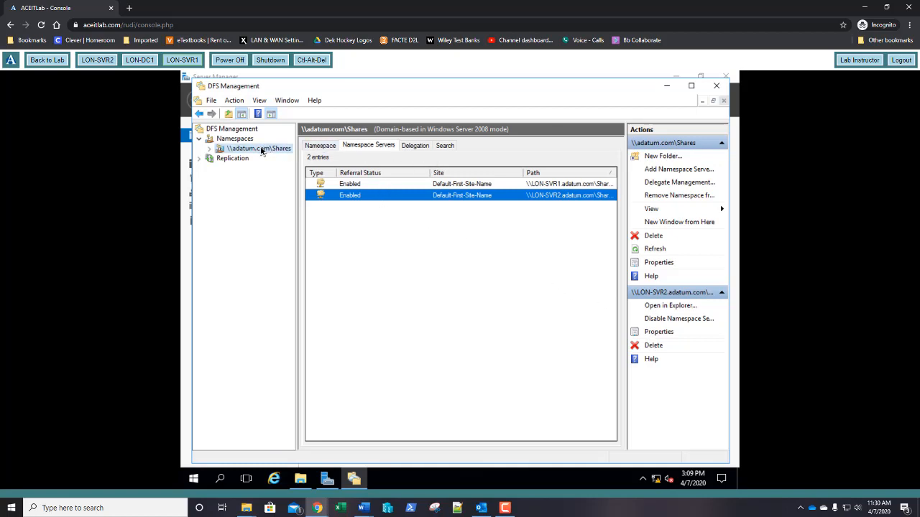
- Check that New Text Document now appears in lon-svr2's share1, then minimize that window
left_click(301, 480)
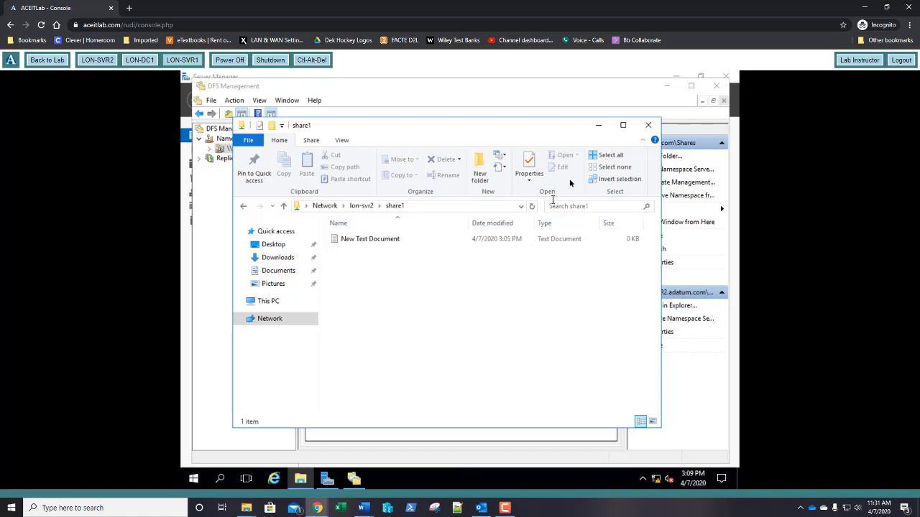
left_click(597, 127)
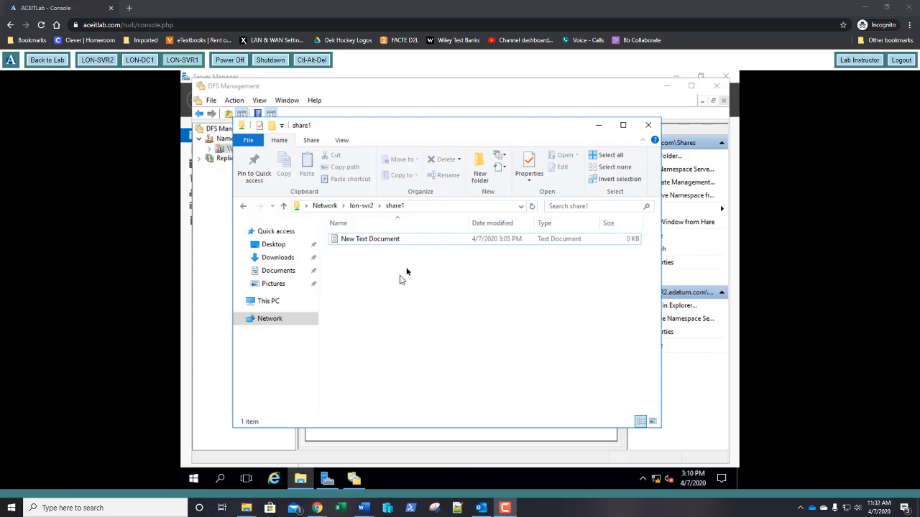
- Navigate to the namespace path \\adatum.com\shares\LON SERVERS SHARE
left_click(438, 208)
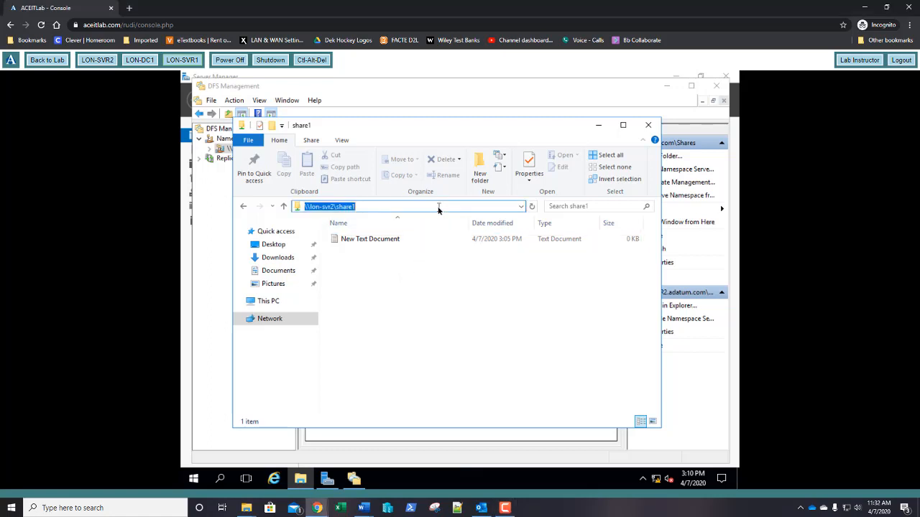
type("\\\\")
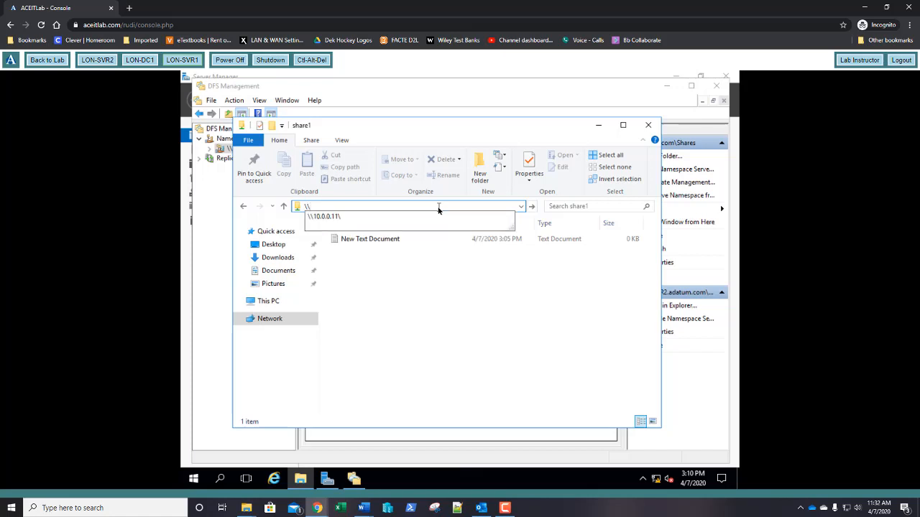
type("adatum.")
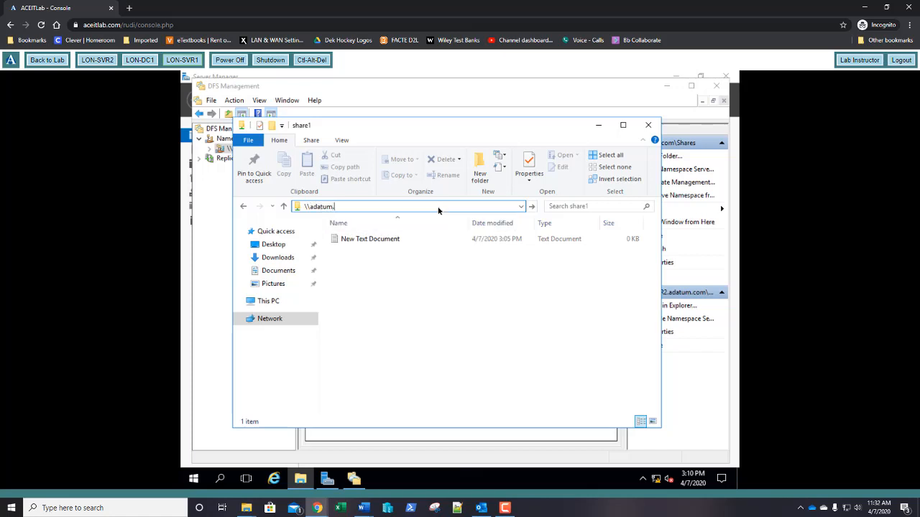
type("com\\")
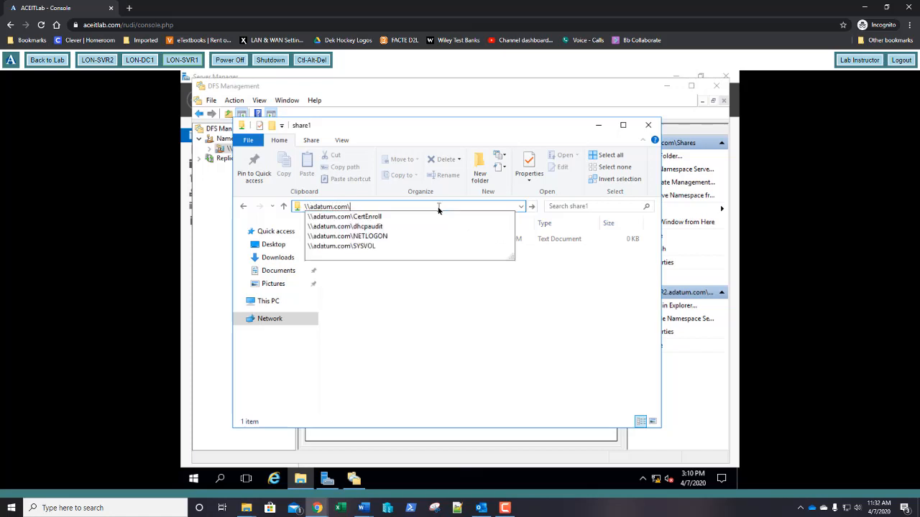
type("shares\\")
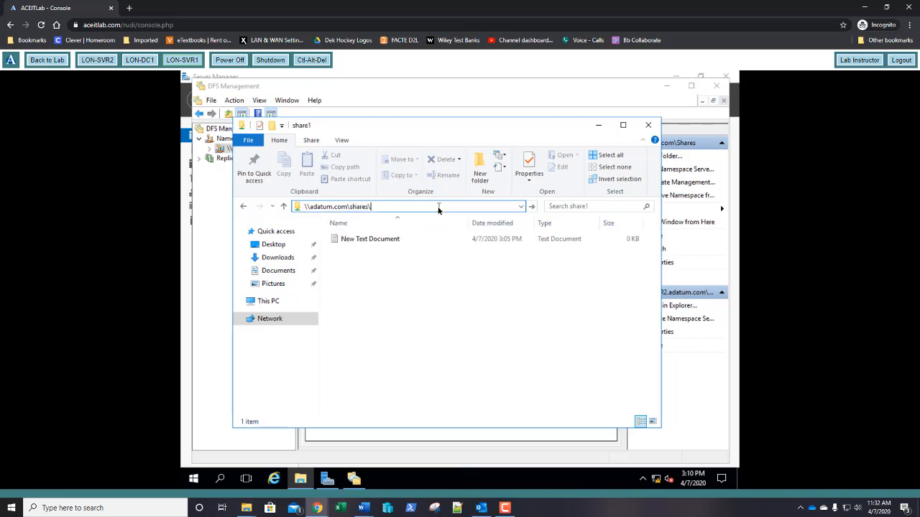
key("Down")
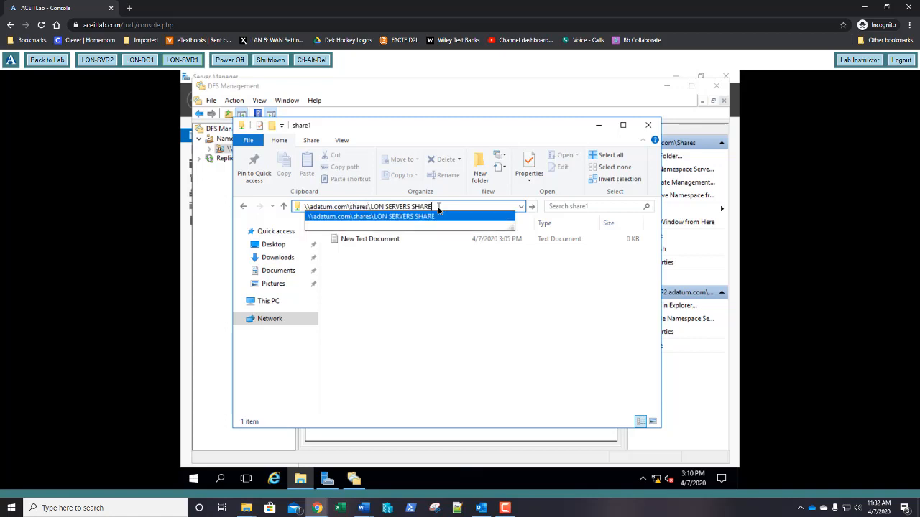
key("Return")
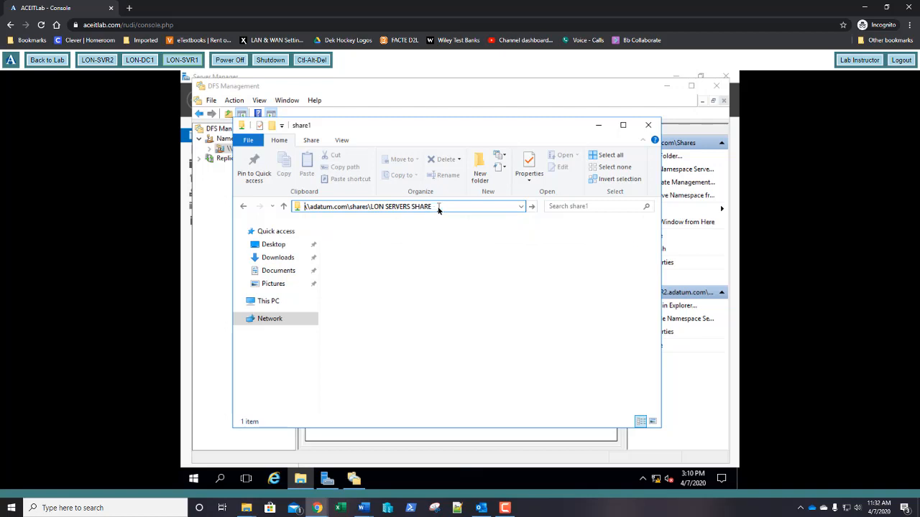